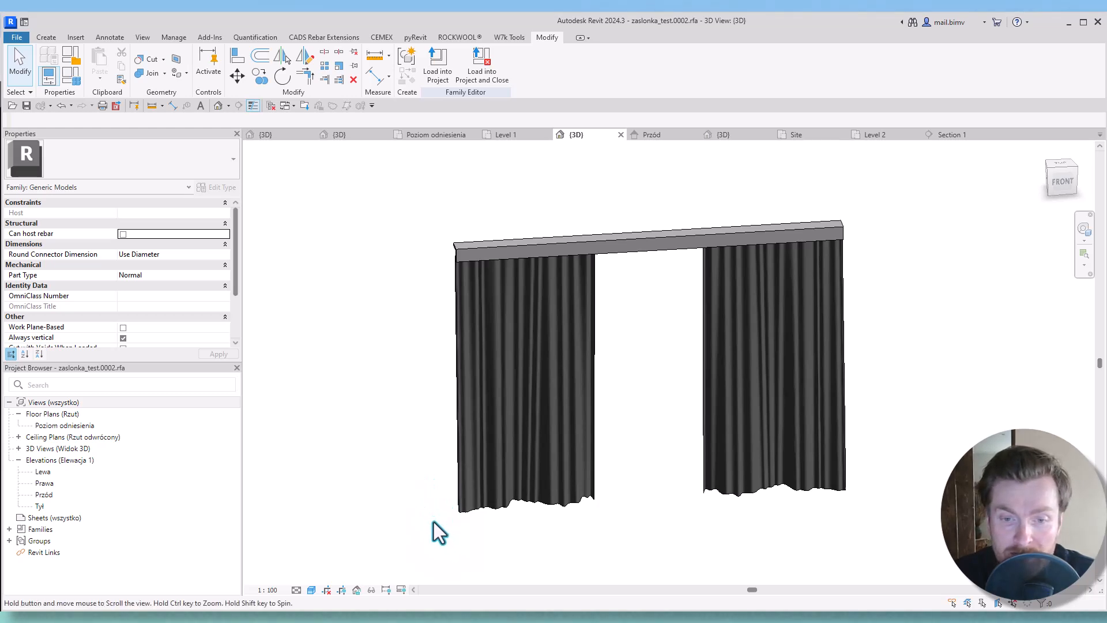
Examine the curtain family in 3D from the front and side, and inspect the left and right curtain panels
scroll(434, 523, down, 4)
shift+middle_drag(428, 497, 594, 489)
scroll(605, 456, up, 5)
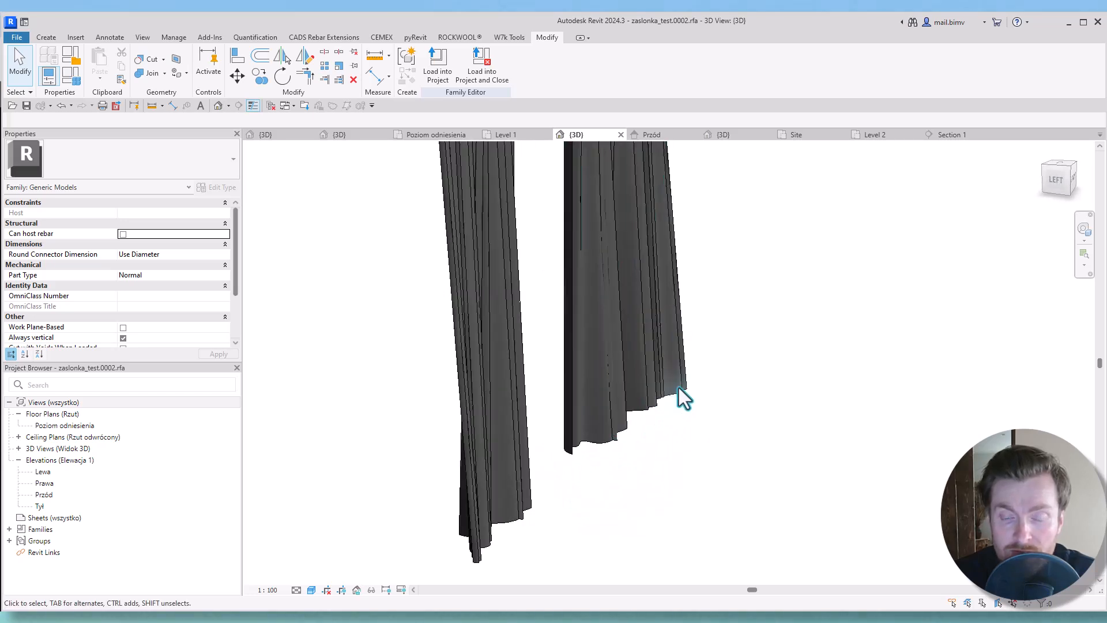
scroll(636, 475, down, 5)
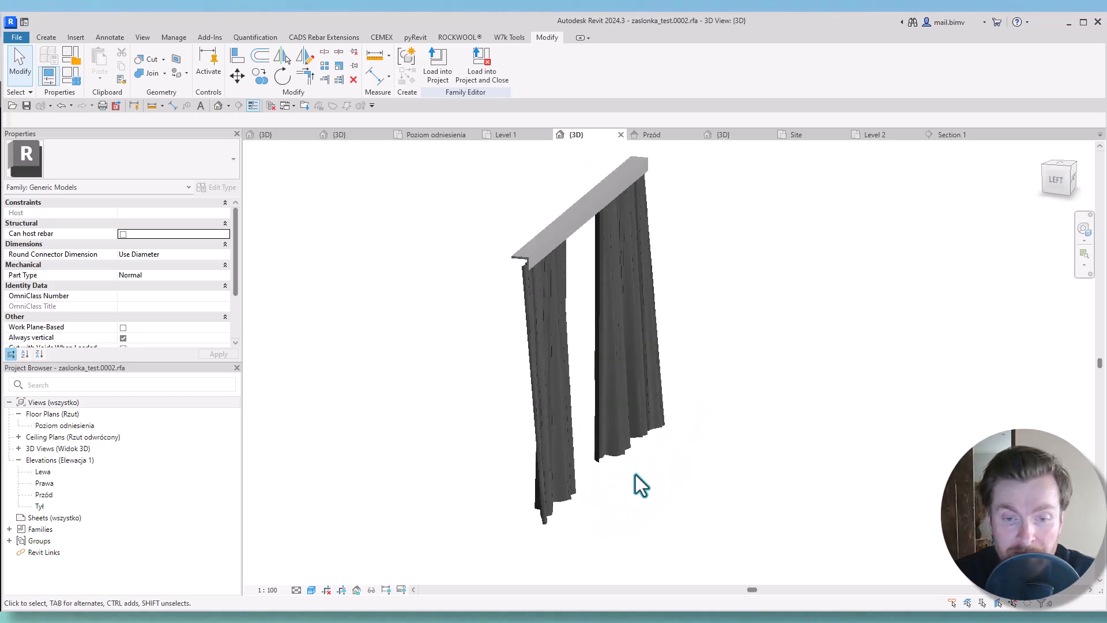
shift+middle_drag(683, 494, 493, 475)
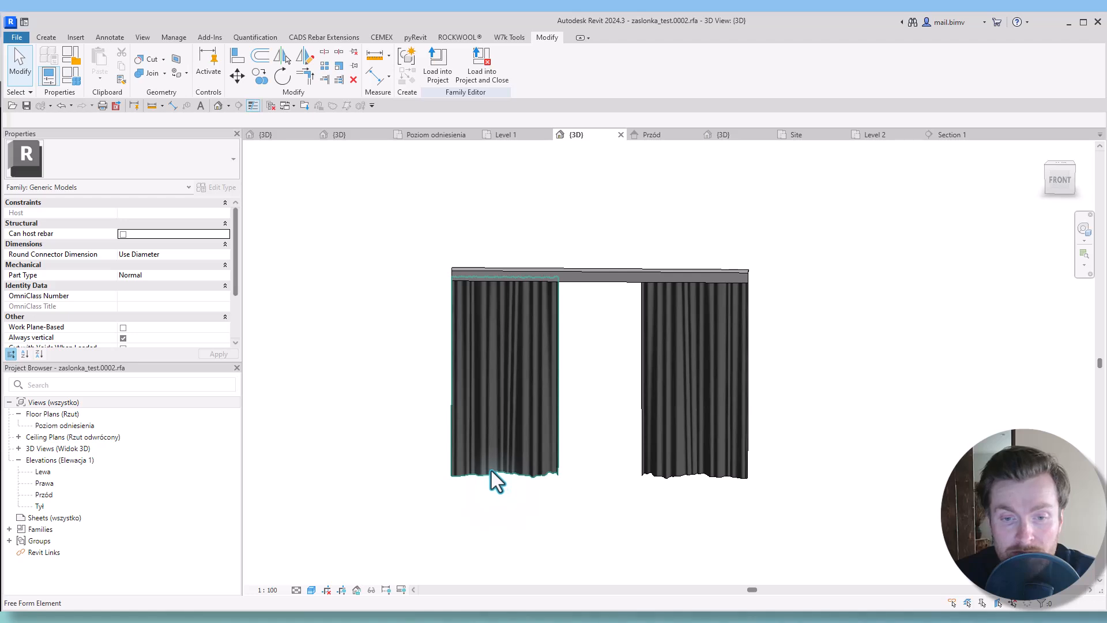
click(488, 462)
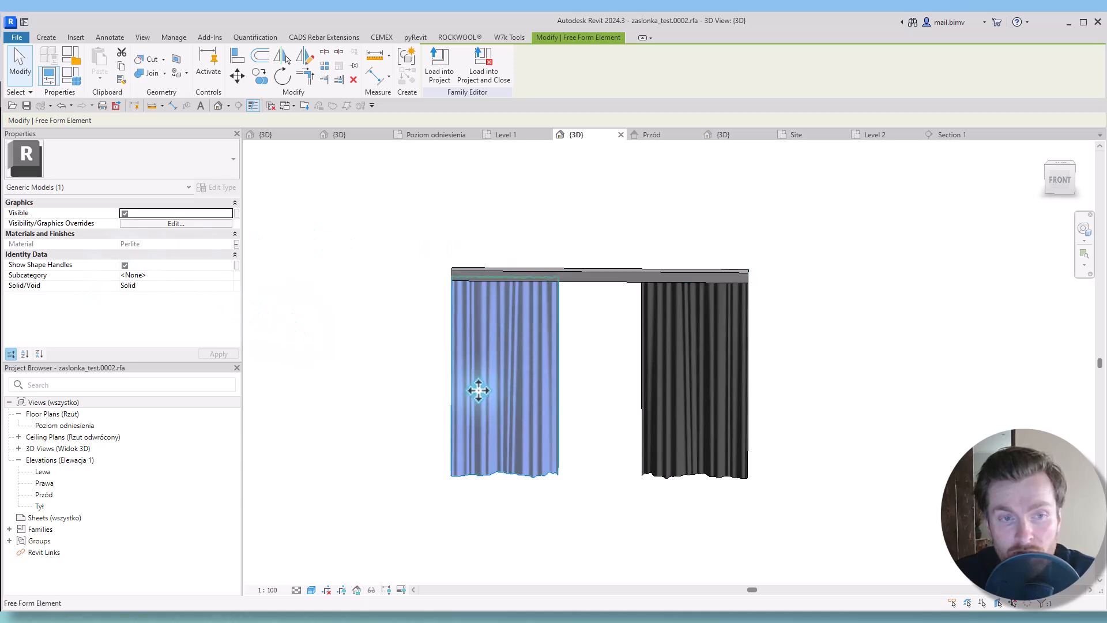
click(648, 414)
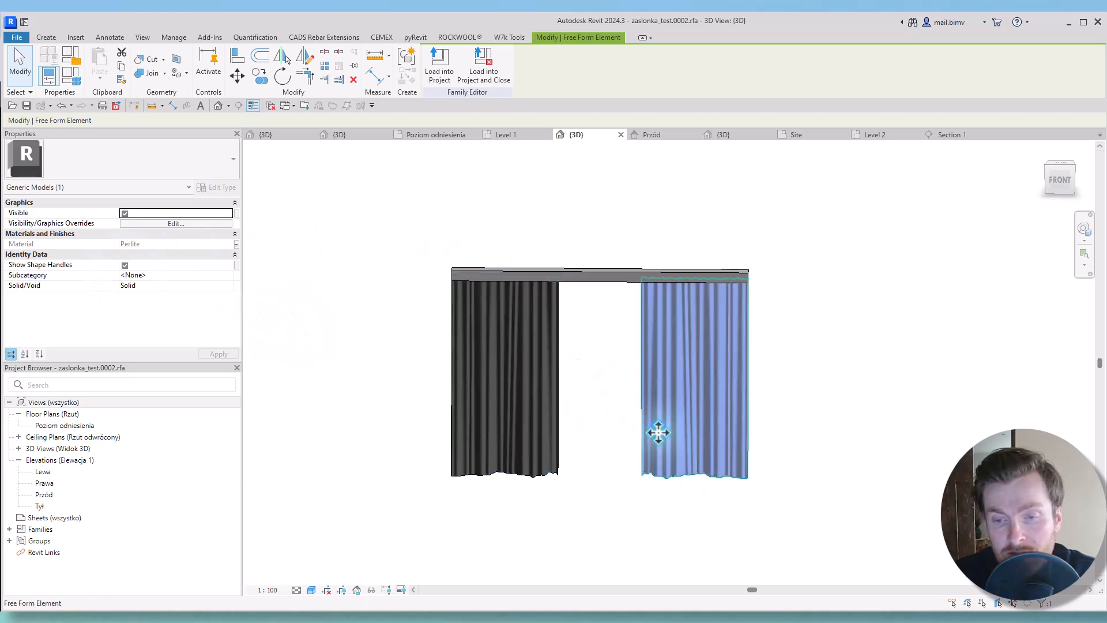
Set the curtain family's Material parameter to Linen, Beige in the family types
click(75, 82)
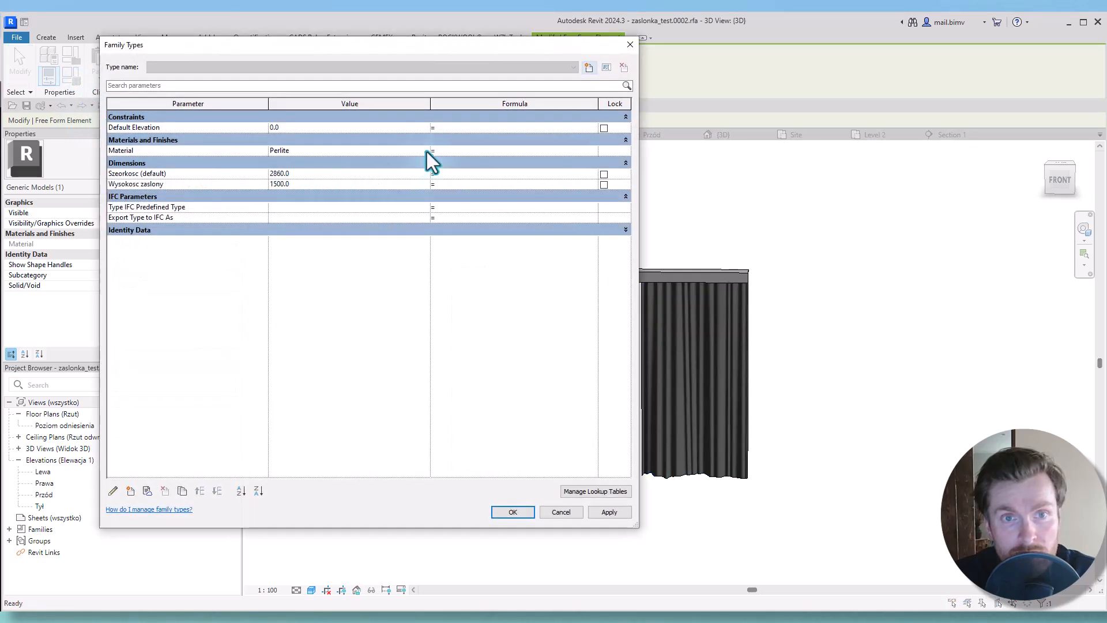
click(426, 151)
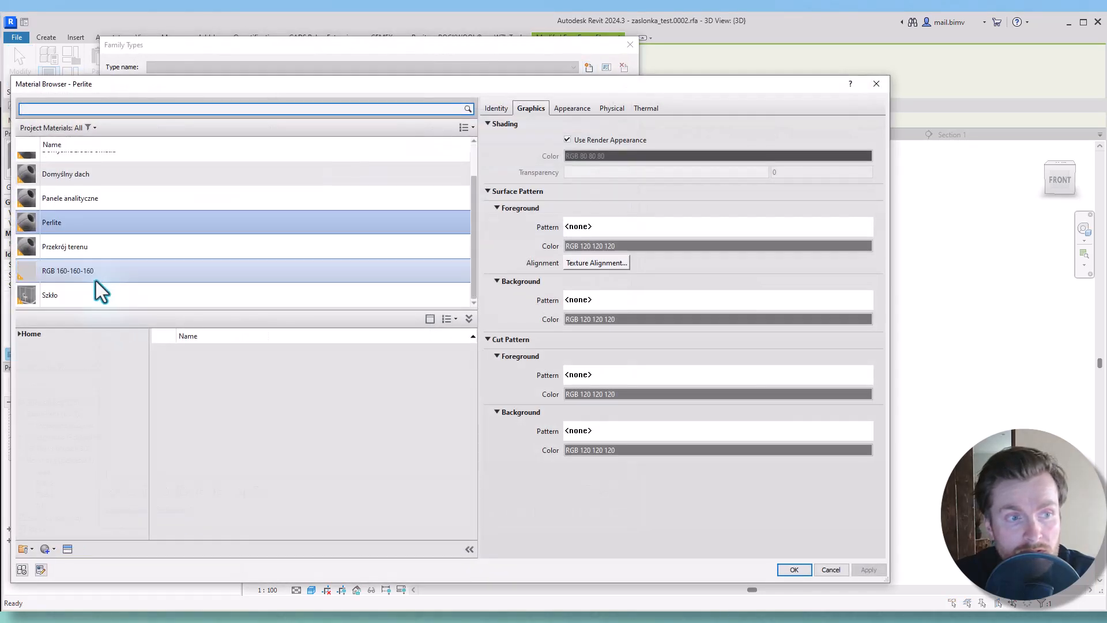
scroll(139, 178, up, 1)
click(23, 334)
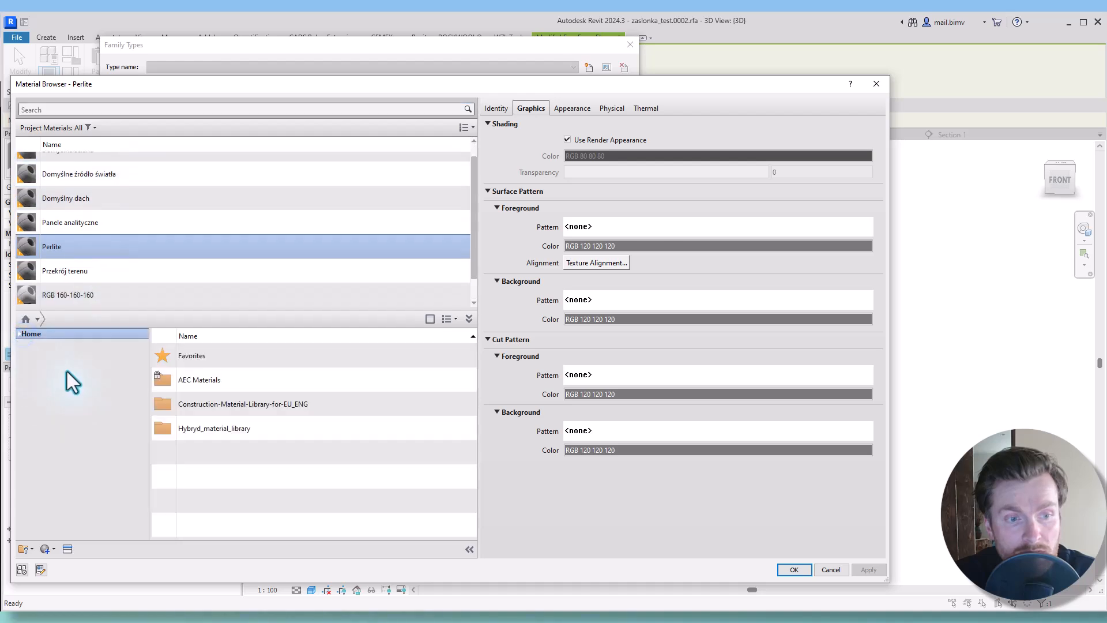
scroll(104, 242, up, 1)
click(110, 107)
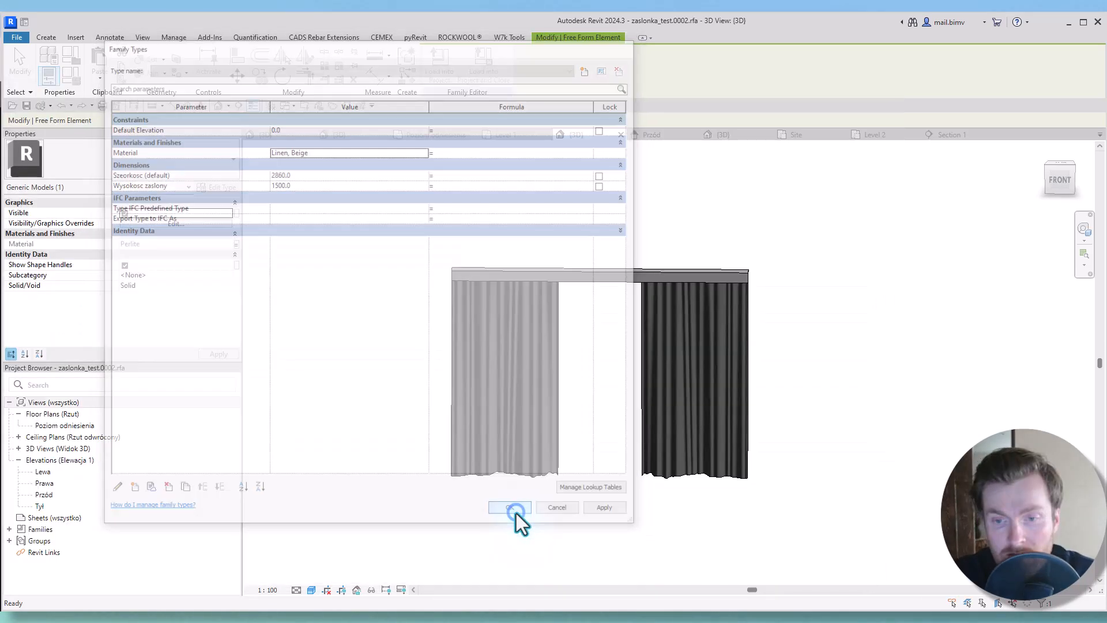
click(514, 515)
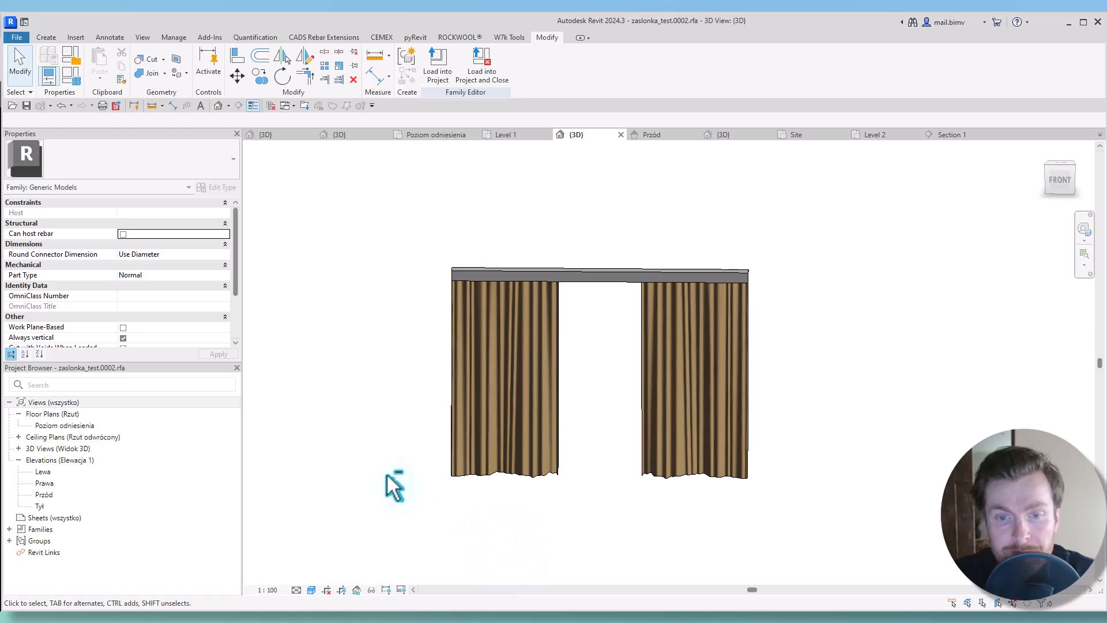
Review the curtains' fabric from an angle in 3D and on the window in the project's Section 1 view
shift+middle_drag(390, 484, 514, 521)
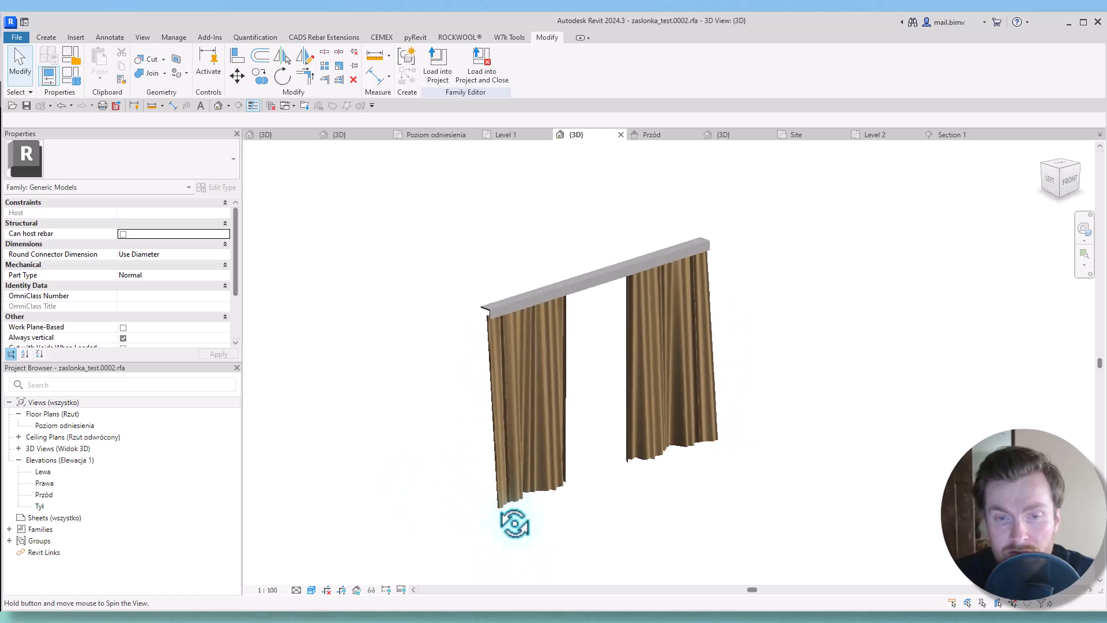
click(952, 134)
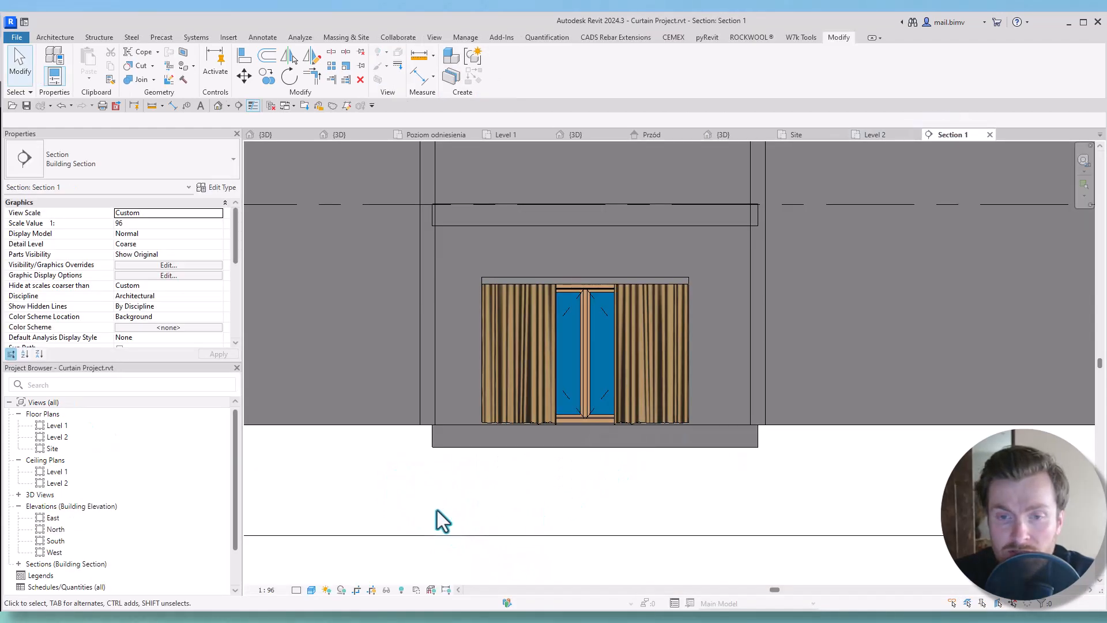
middle_drag(487, 501, 521, 503)
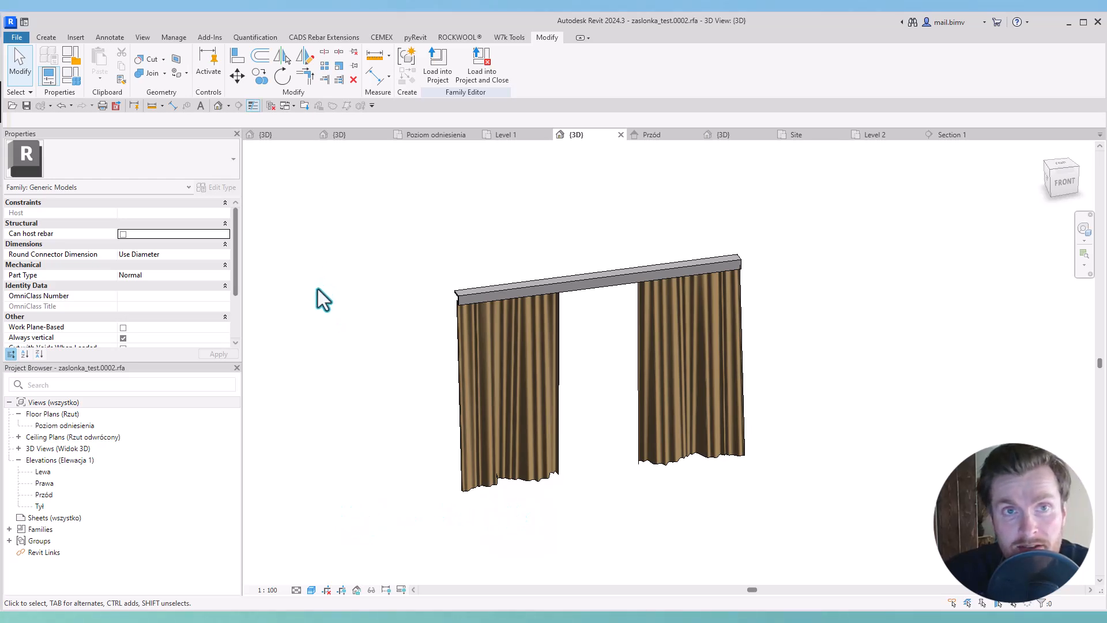
Check the external tools for the Import SAT as FF add-in and inspect the left curtain's free form element
click(202, 38)
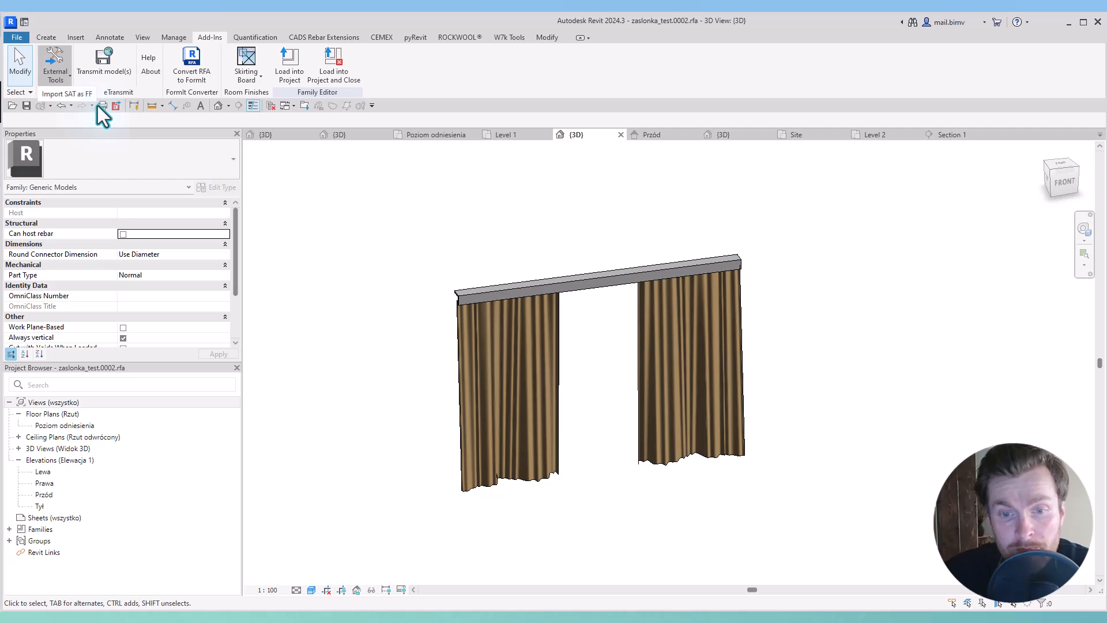
click(483, 480)
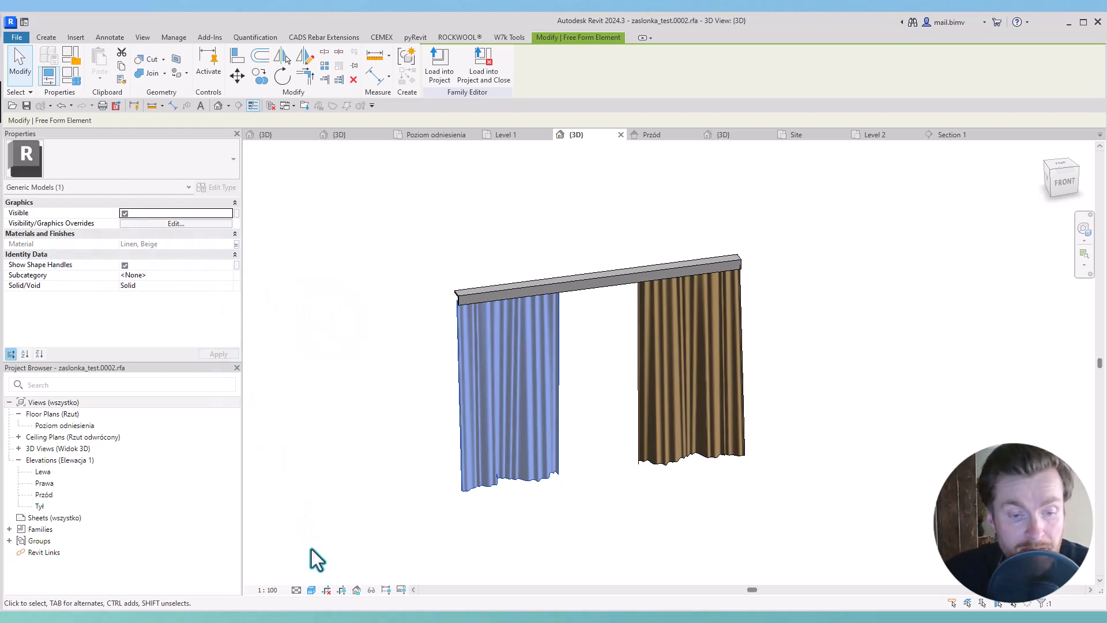
mouse_move(285, 616)
click(347, 579)
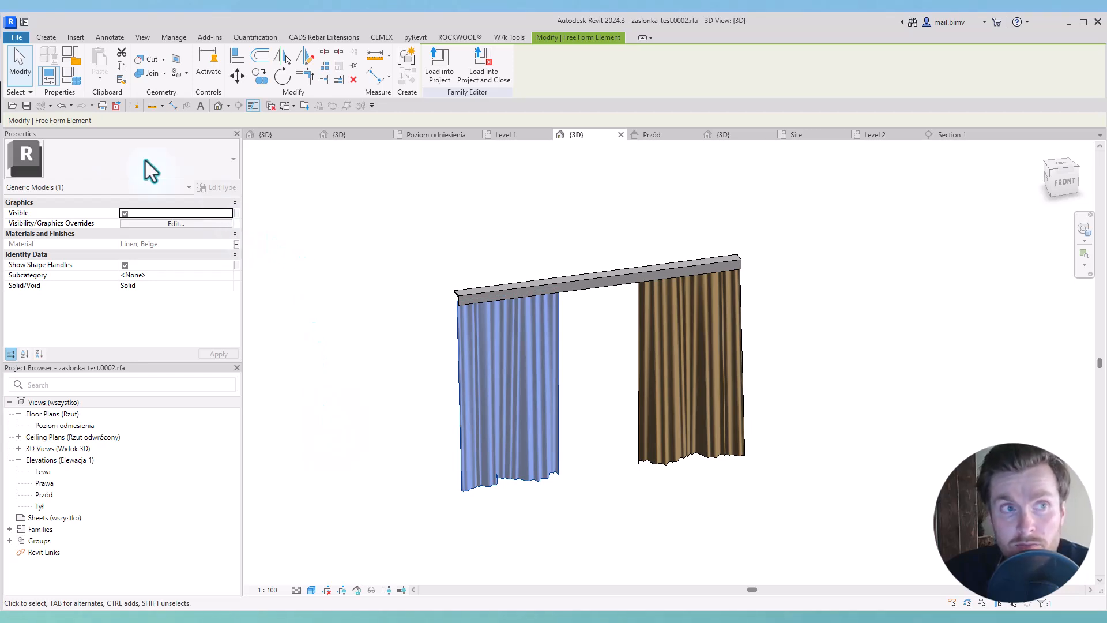
Create a new conceptual mass family and open its Level 1 floor plan
click(17, 36)
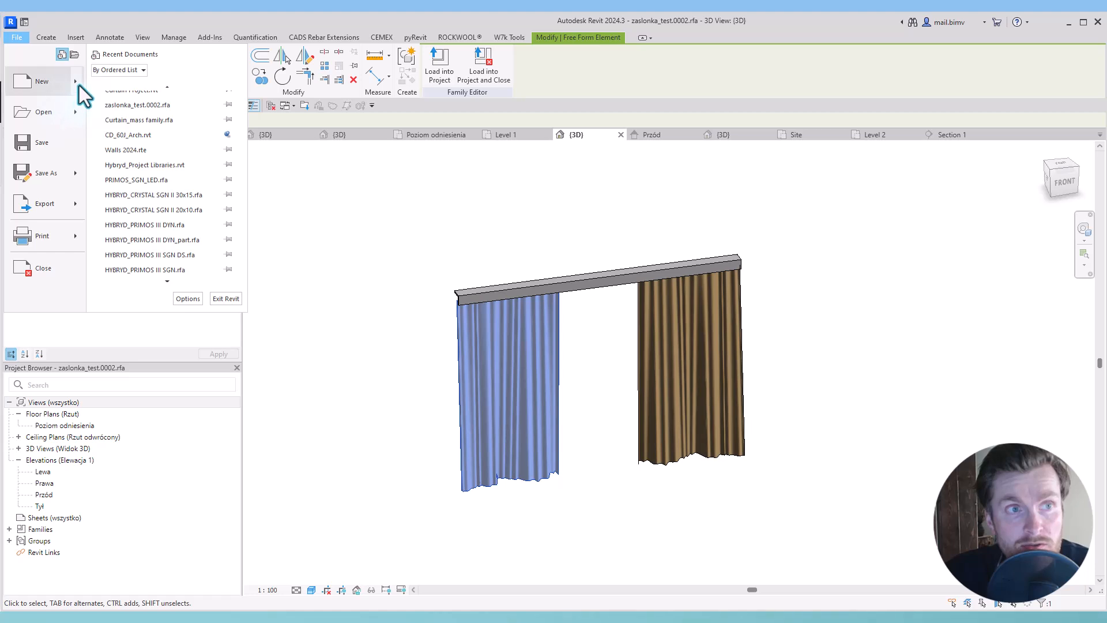
mouse_move(78, 85)
click(133, 159)
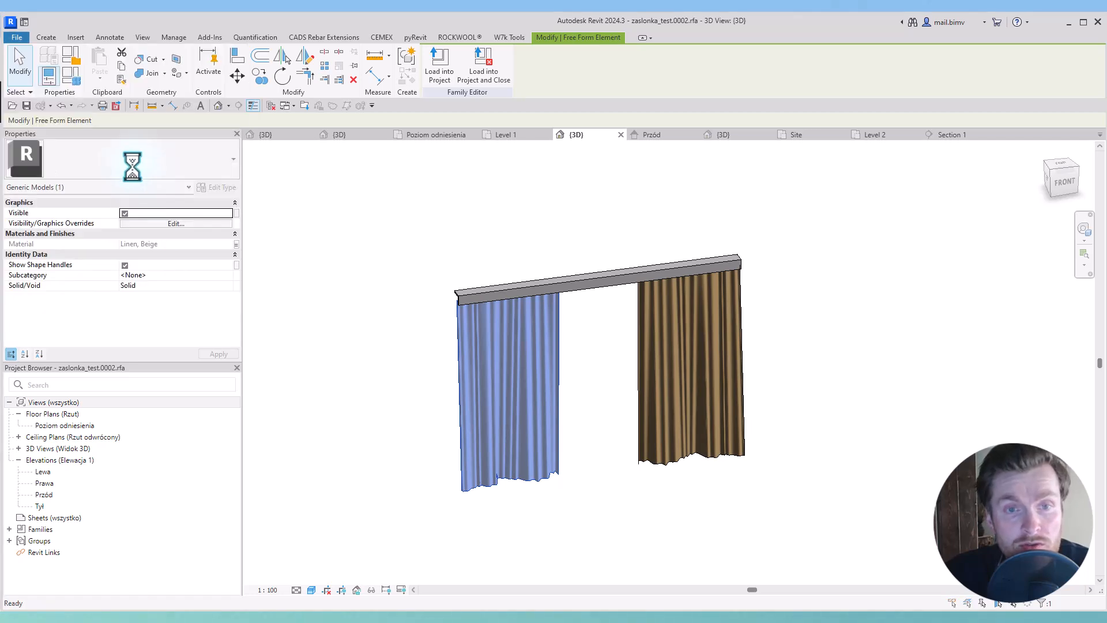
click(862, 455)
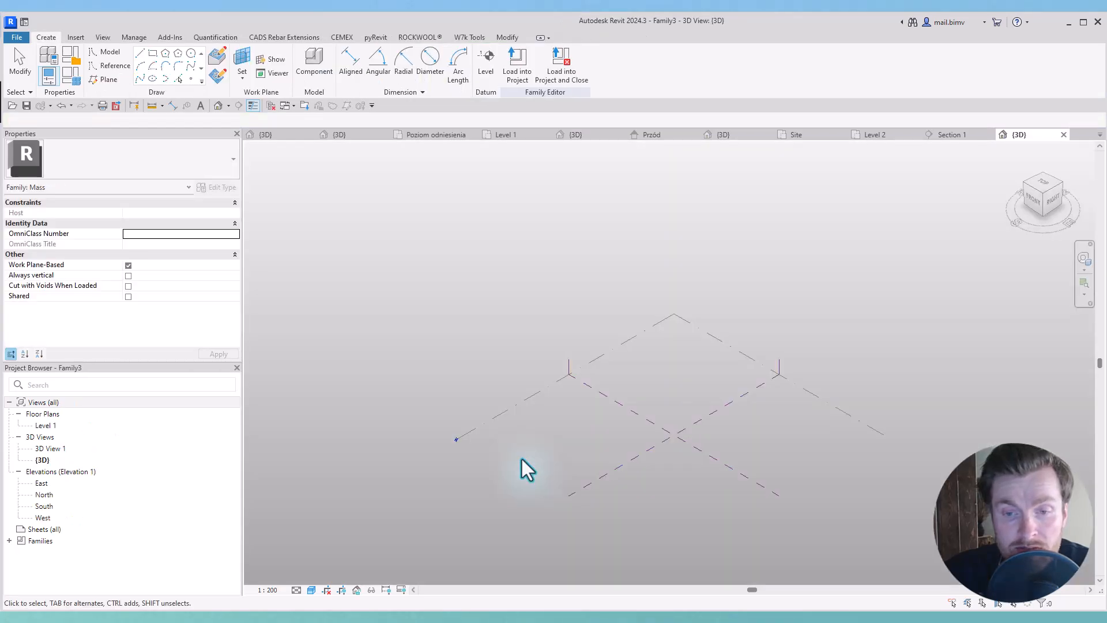
double_click(49, 426)
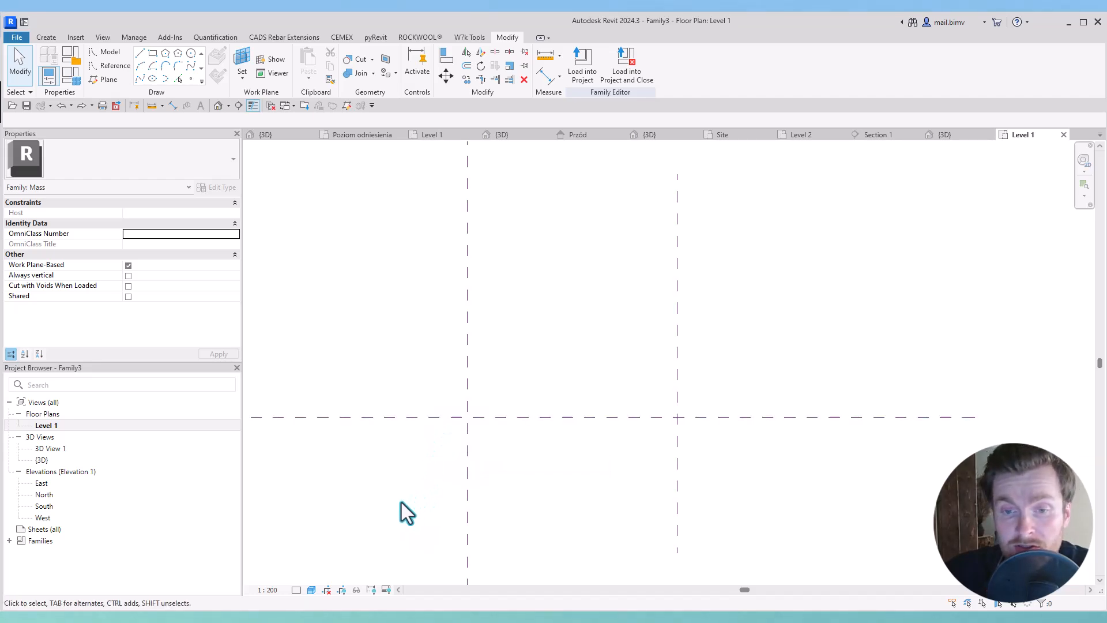
Set the distance from the center left/right plane to the vertical reference plane on its right to 100 mm
middle_drag(434, 467, 456, 460)
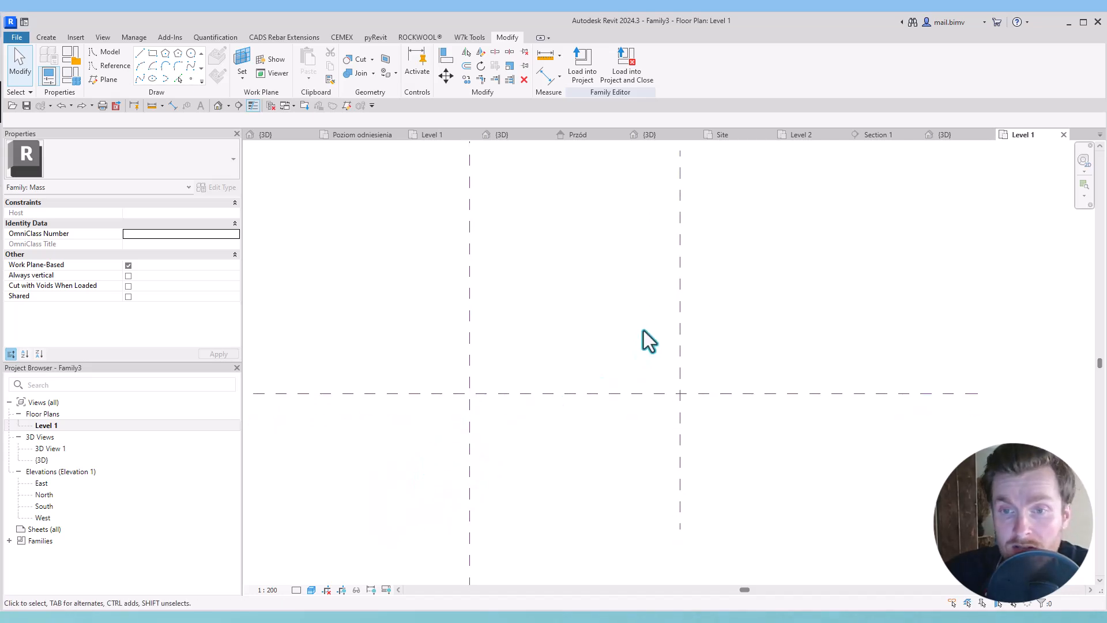
click(681, 315)
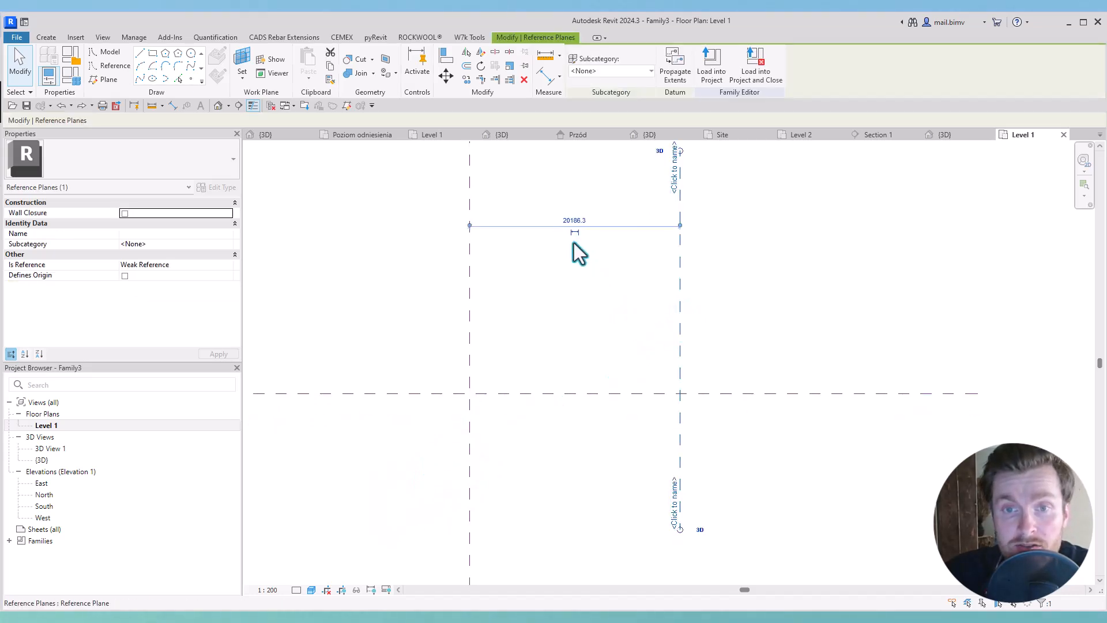
click(567, 219)
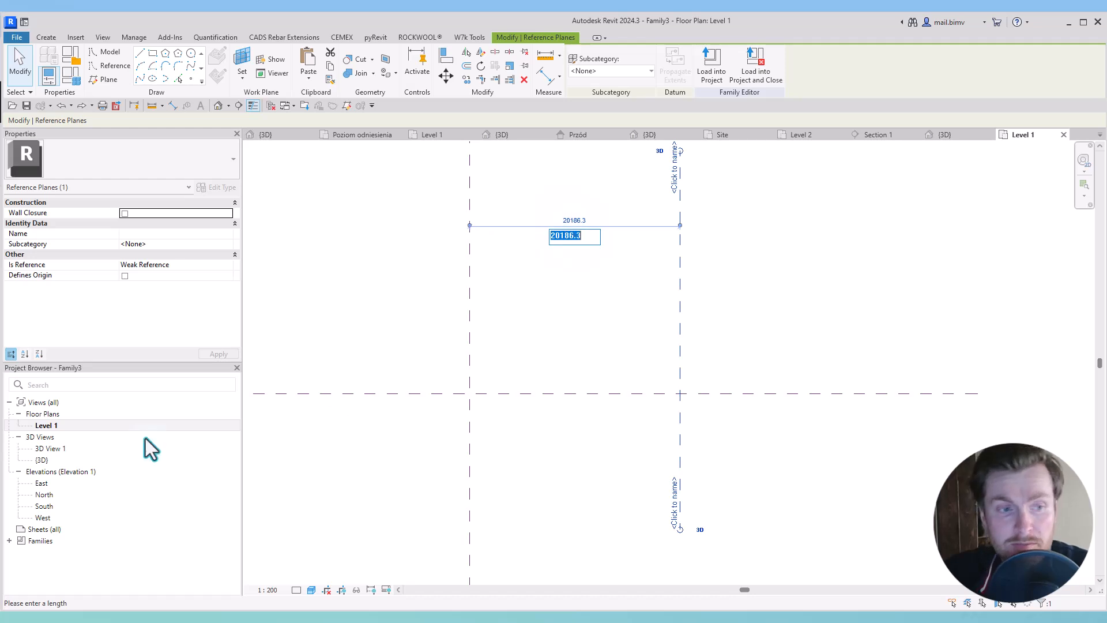
text(1)
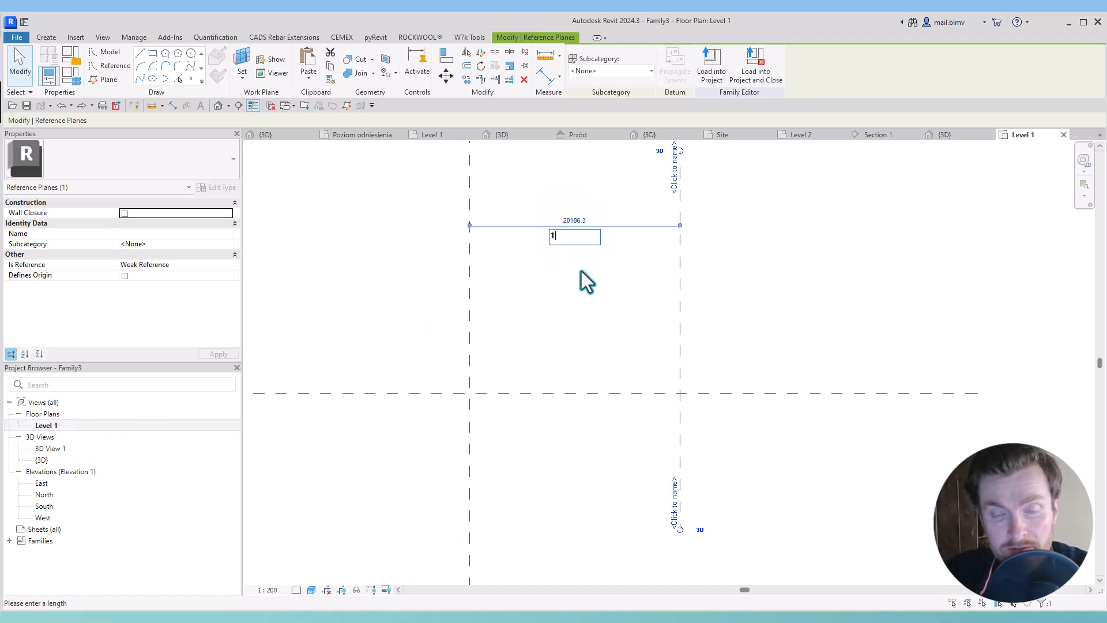
text(00)
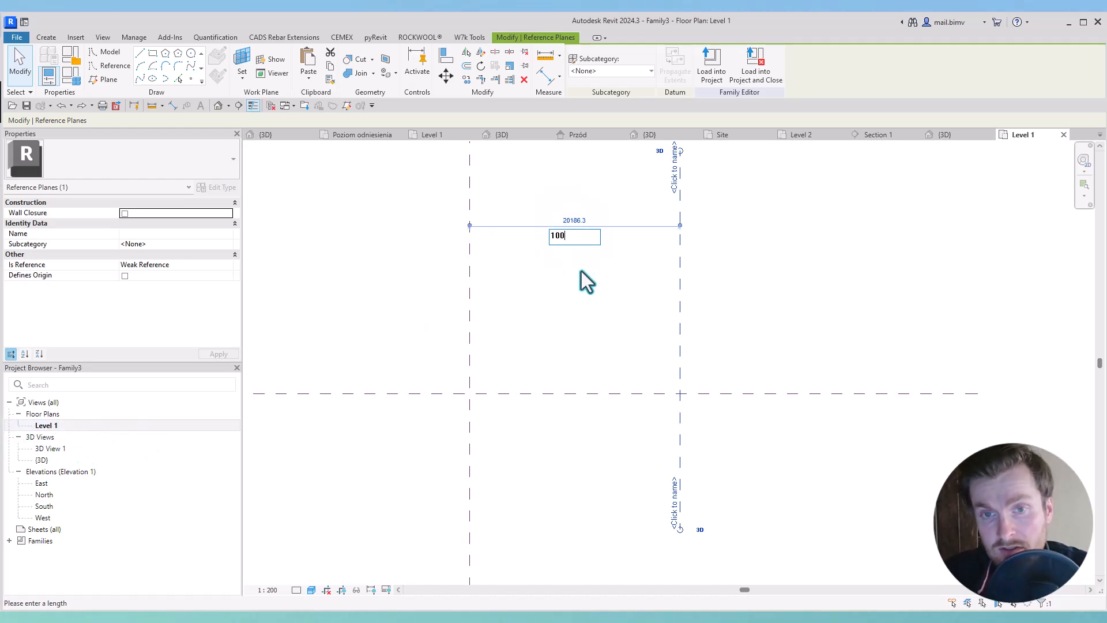
key(Return)
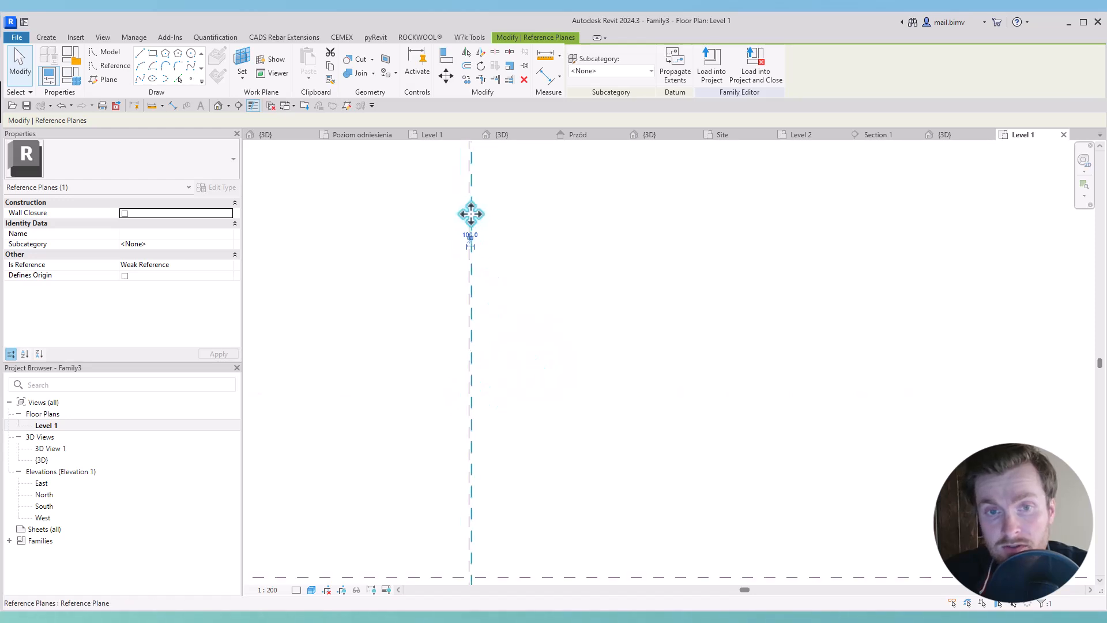
Set the spacing between the two vertical reference planes to 100 cm
click(474, 245)
text(100cm)
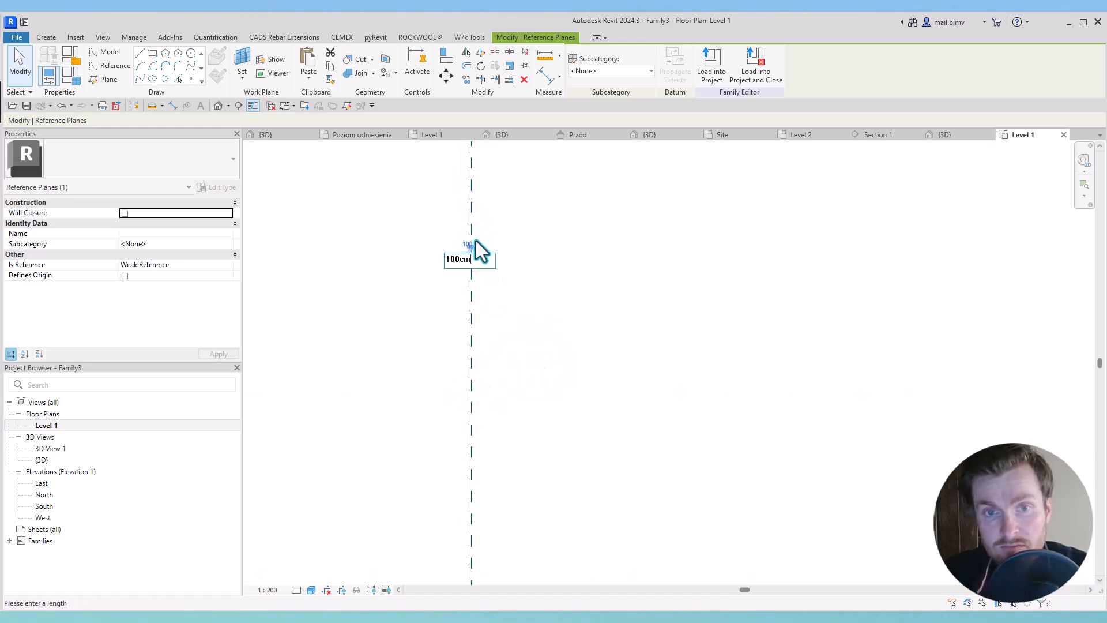
key(Return)
Draw a wavy reference-line spline through points along the horizontal reference plane, spanning from one vertical plane to the other
middle_drag(502, 484, 498, 298)
scroll(461, 506, up, 2)
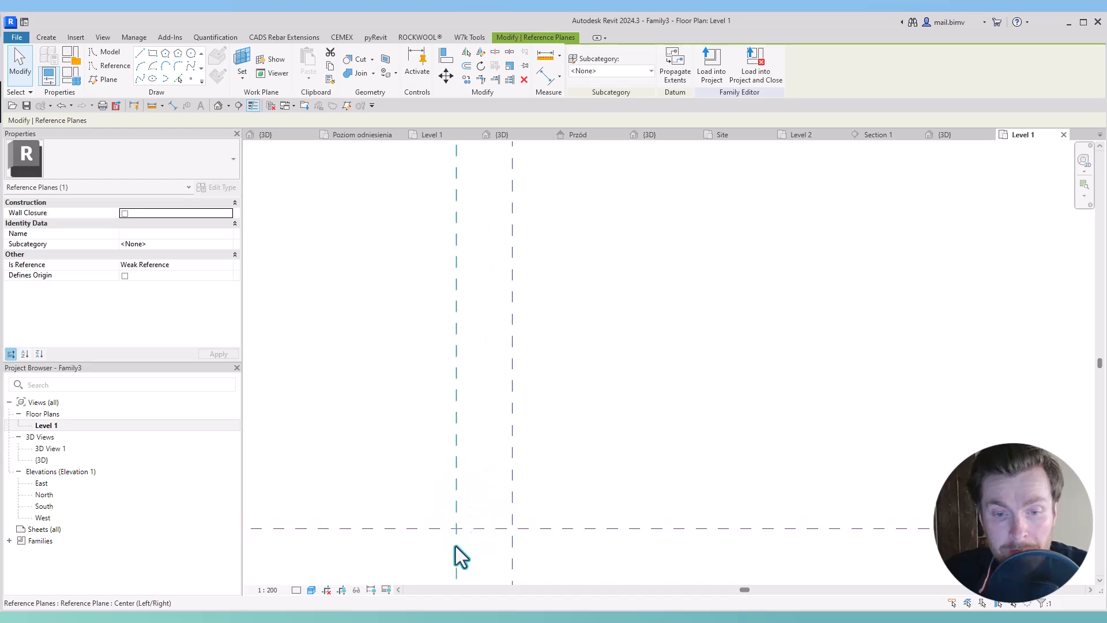
scroll(456, 547, up, 2)
middle_drag(456, 546, 459, 486)
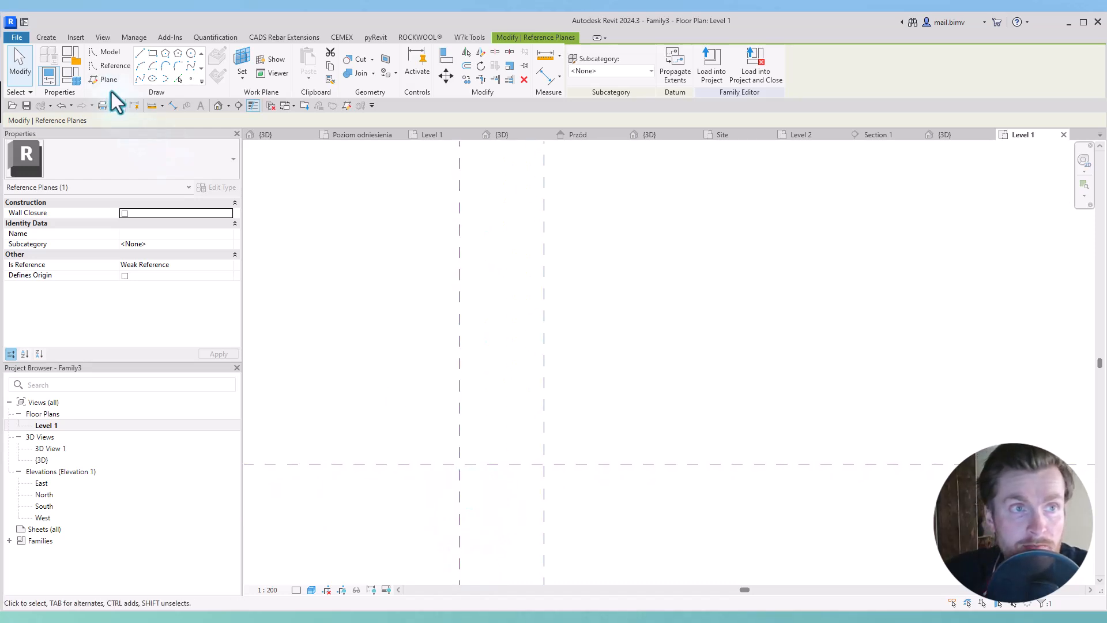
click(104, 66)
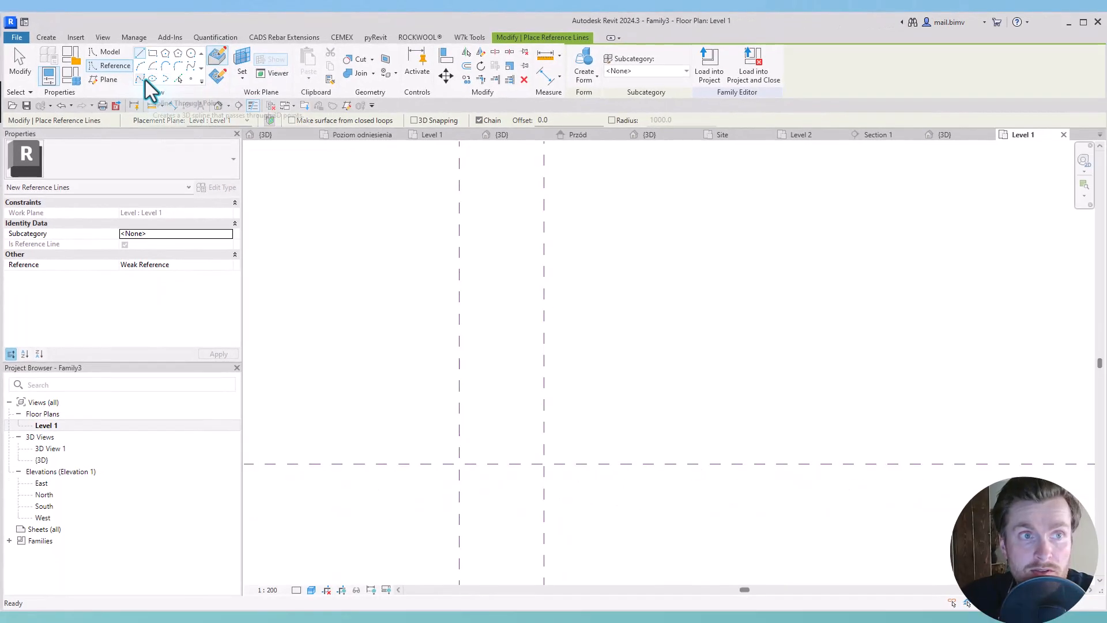
click(146, 80)
scroll(495, 485, up, 5)
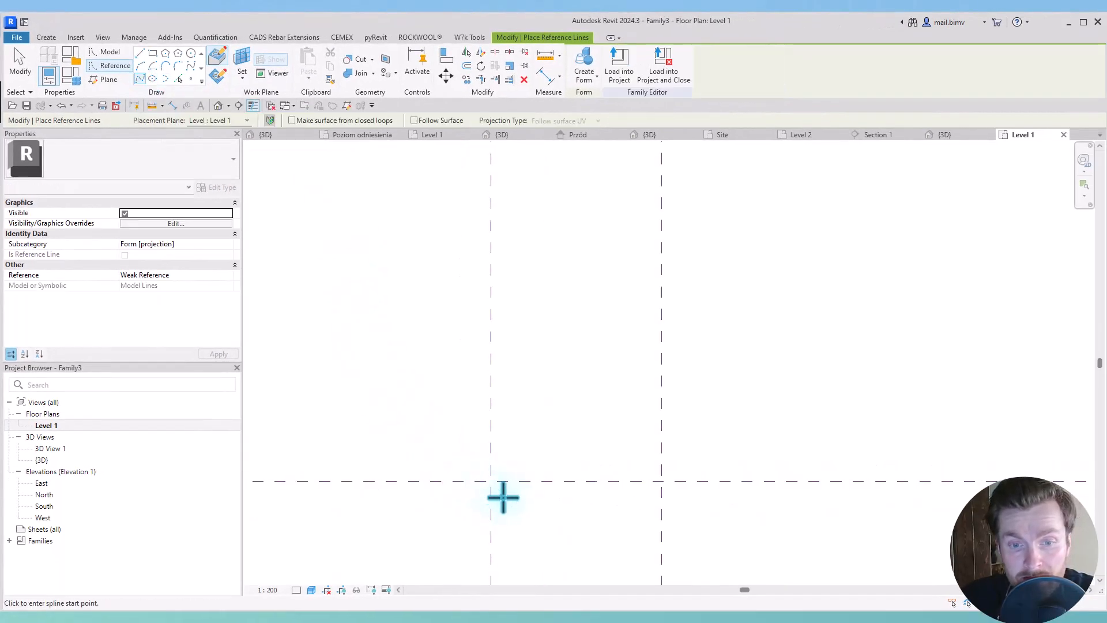
click(497, 455)
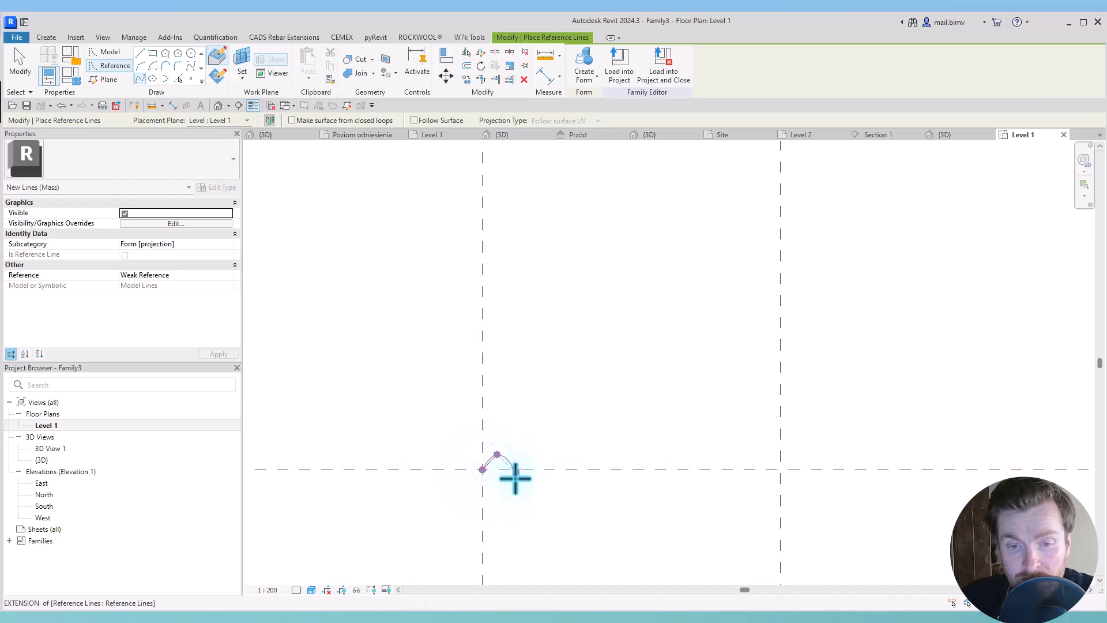
click(510, 478)
click(526, 460)
click(547, 478)
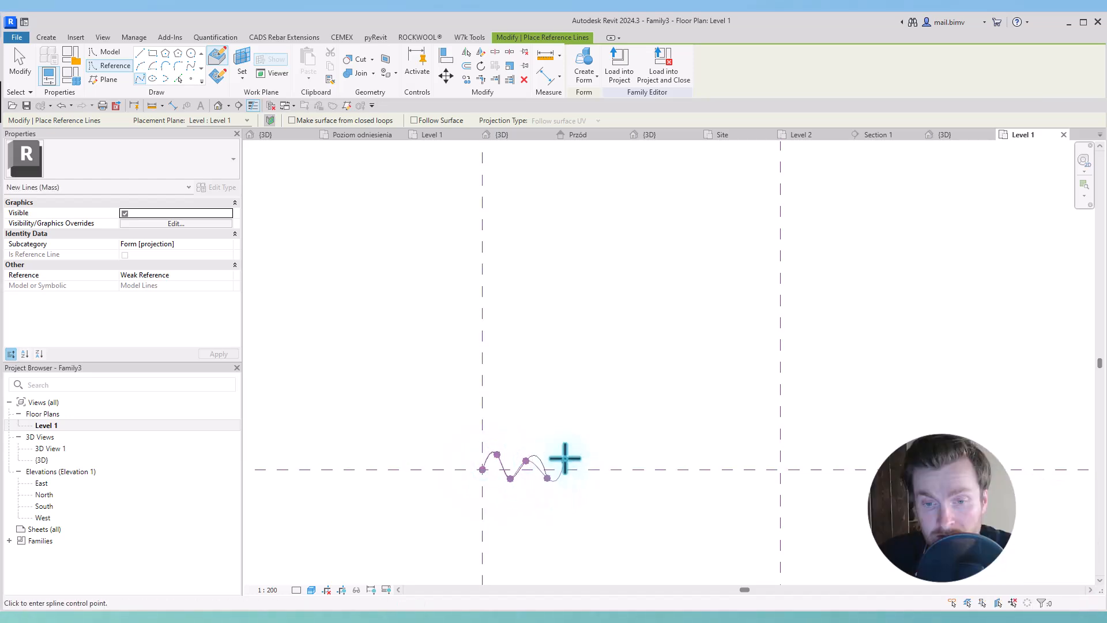
click(564, 458)
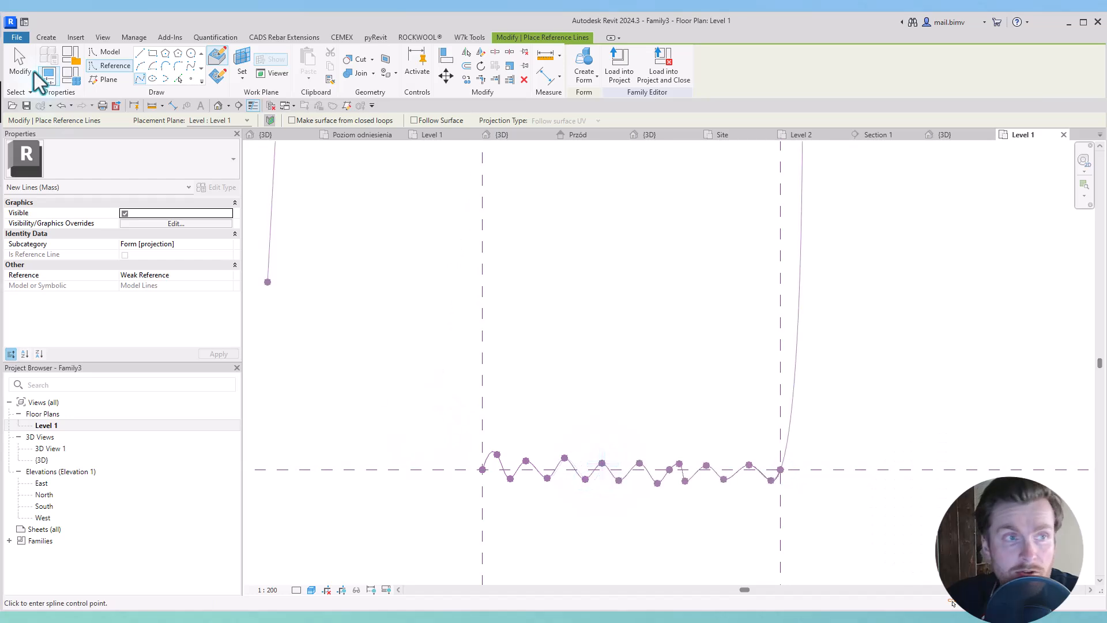
click(27, 71)
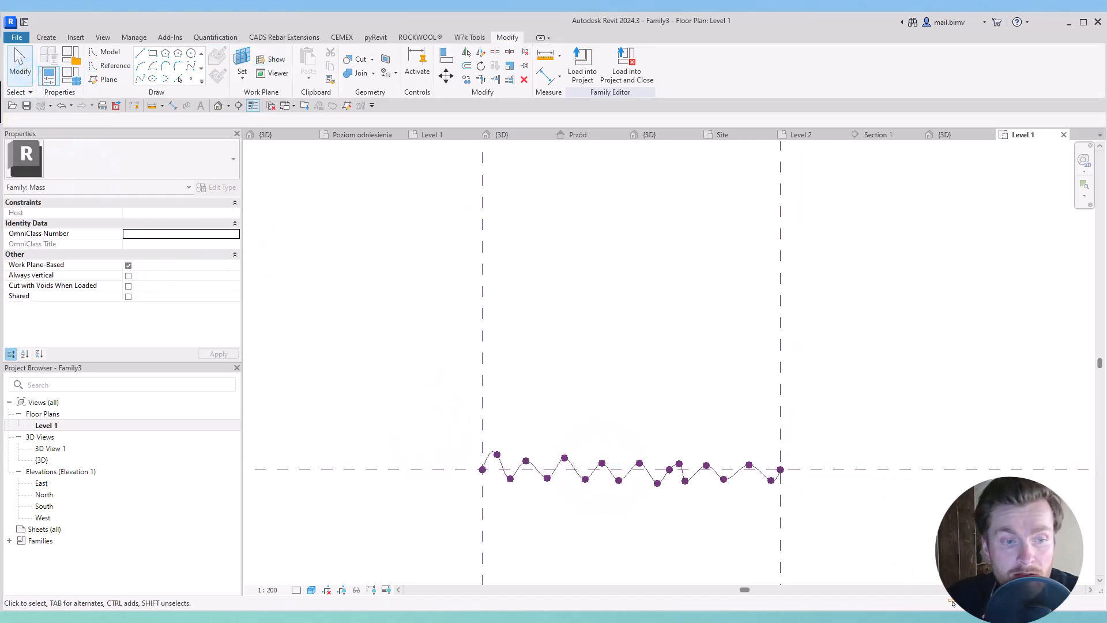
Open the North elevation and draw a horizontal reference plane above Level 1, crossing both vertical reference planes
click(45, 495)
double_click(46, 496)
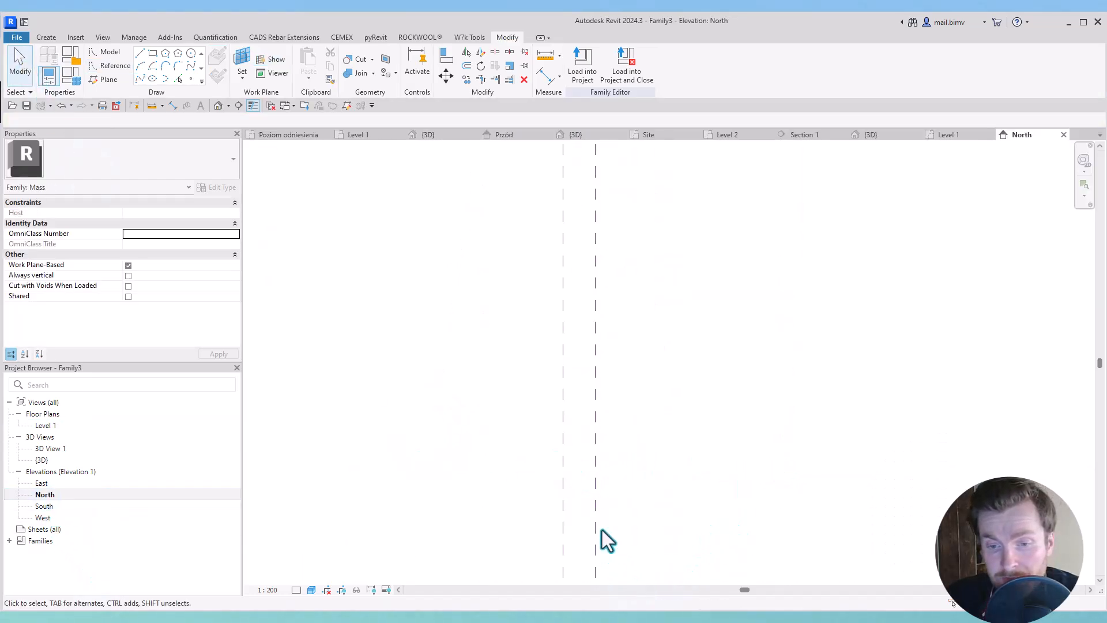
middle_drag(605, 539, 594, 348)
key(r)
key(p)
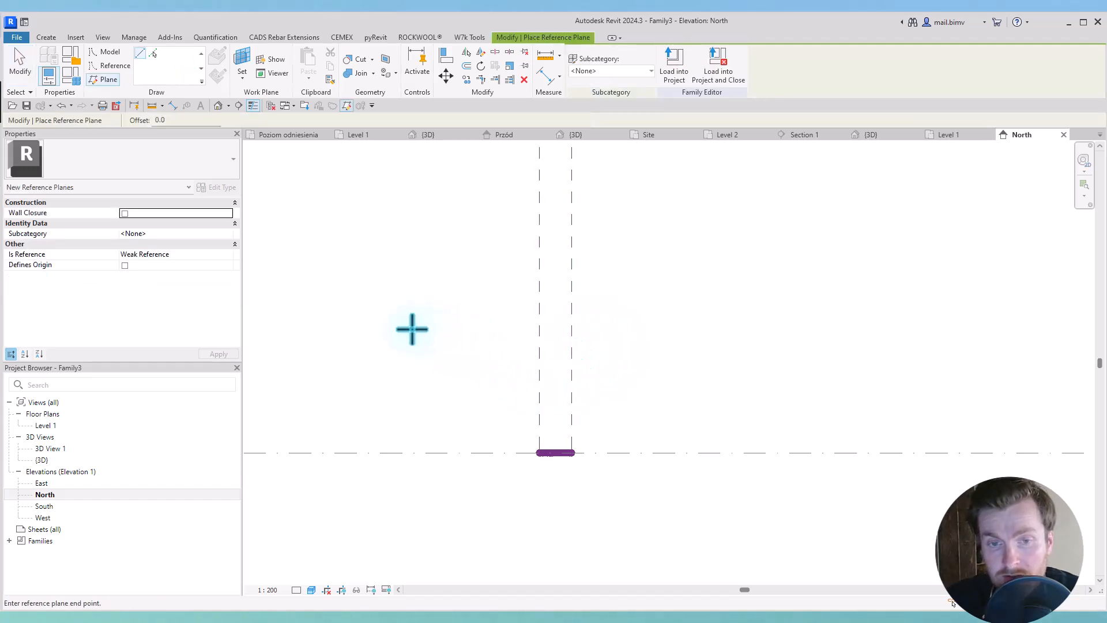
click(411, 330)
click(686, 328)
Set the horizontal reference plane's height above Level 1 to 2000 mm
click(624, 391)
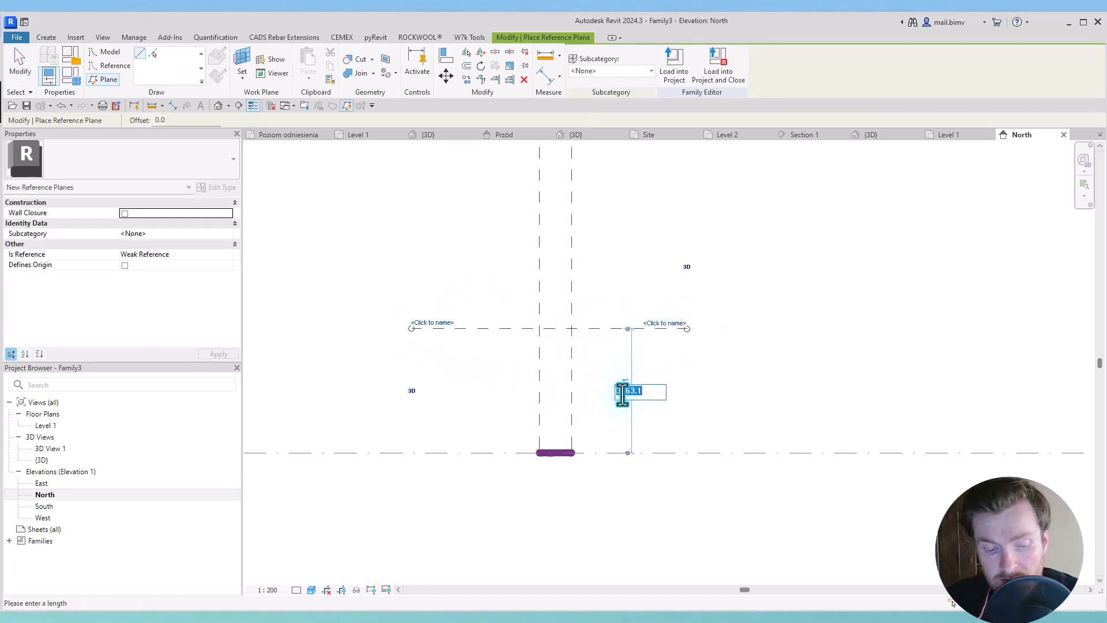
text(2000)
key(Return)
scroll(559, 459, up, 2)
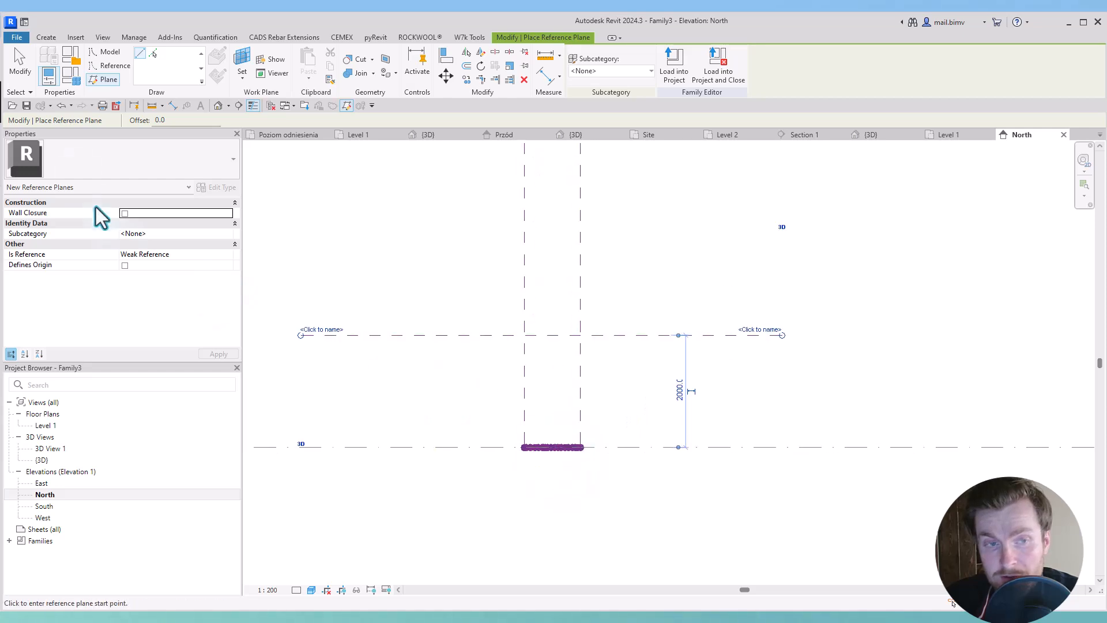
click(20, 69)
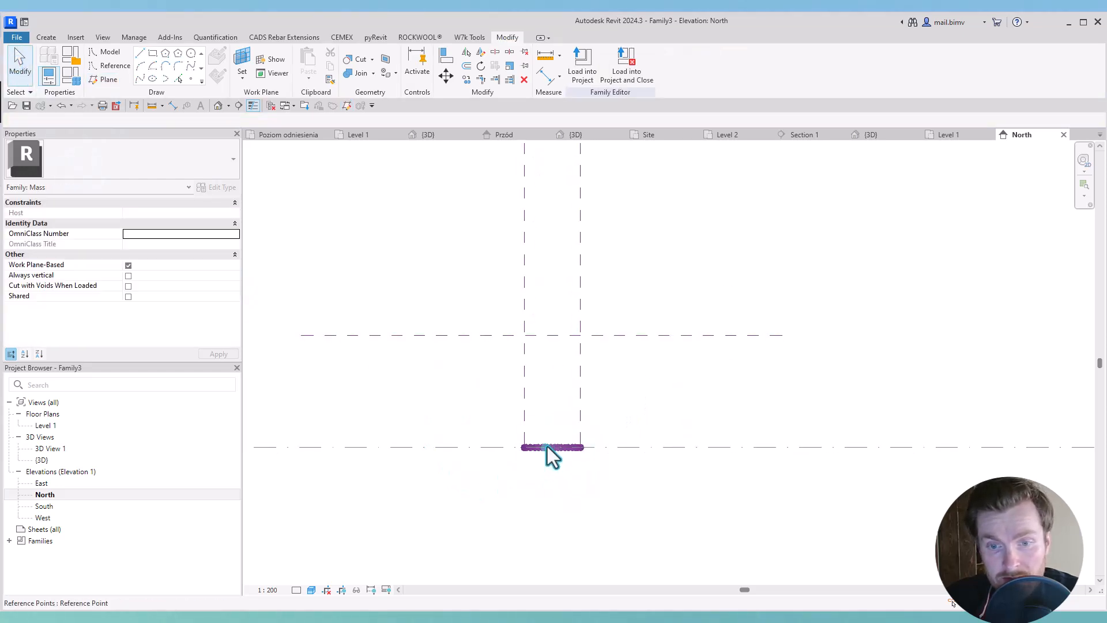
Copy the wavy reference line straight up twice, to about mid-height and to the upper horizontal reference plane
scroll(548, 450, up, 2)
scroll(554, 453, up, 3)
click(559, 456)
scroll(571, 464, down, 4)
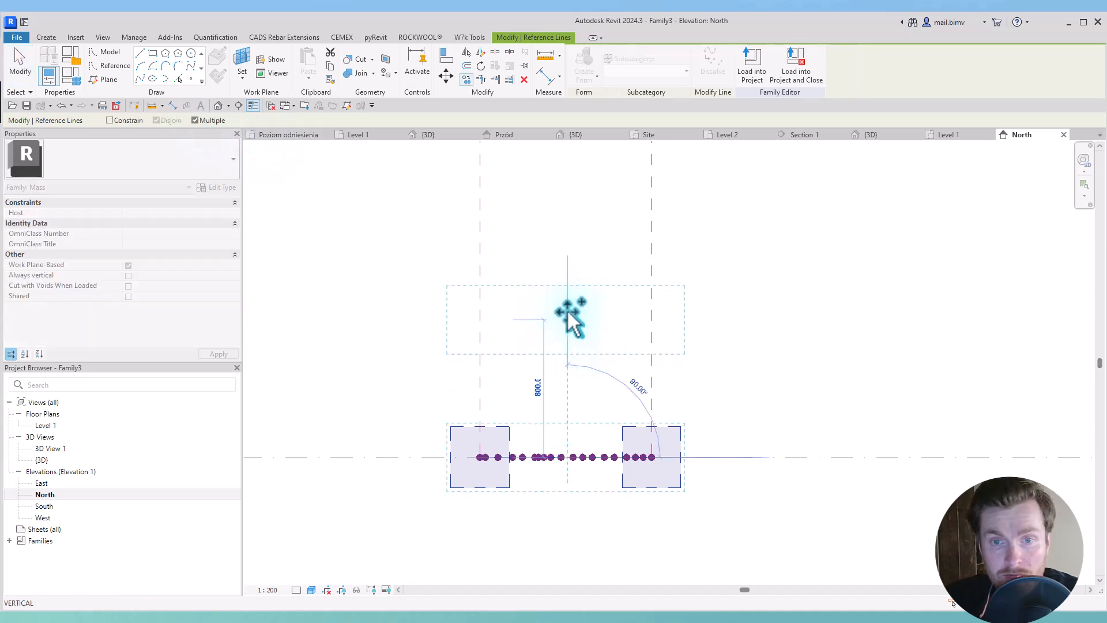
click(566, 279)
middle_drag(565, 301, 566, 568)
click(569, 381)
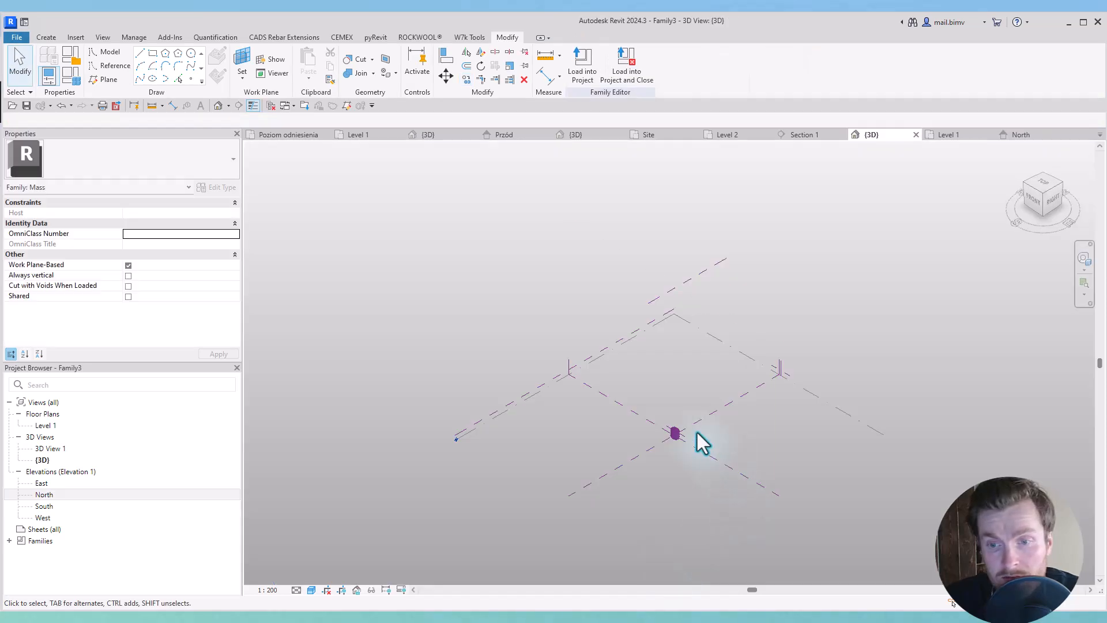
Create a single form through all three wavy reference lines in the 3D view
shift+middle_drag(697, 440, 563, 494)
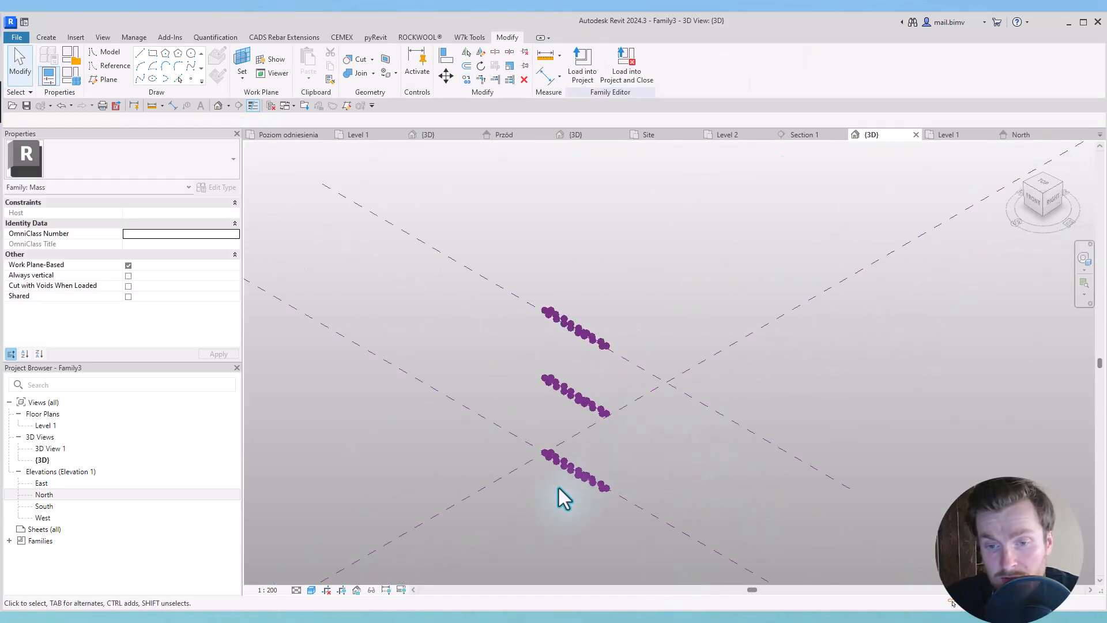
click(594, 487)
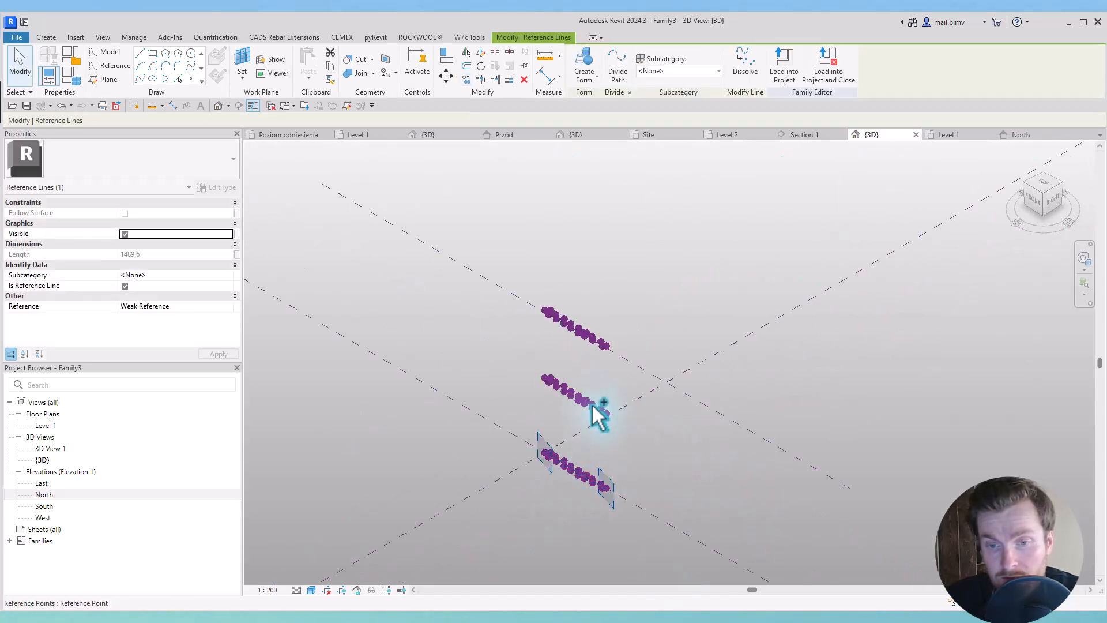
ctrl+click(599, 407)
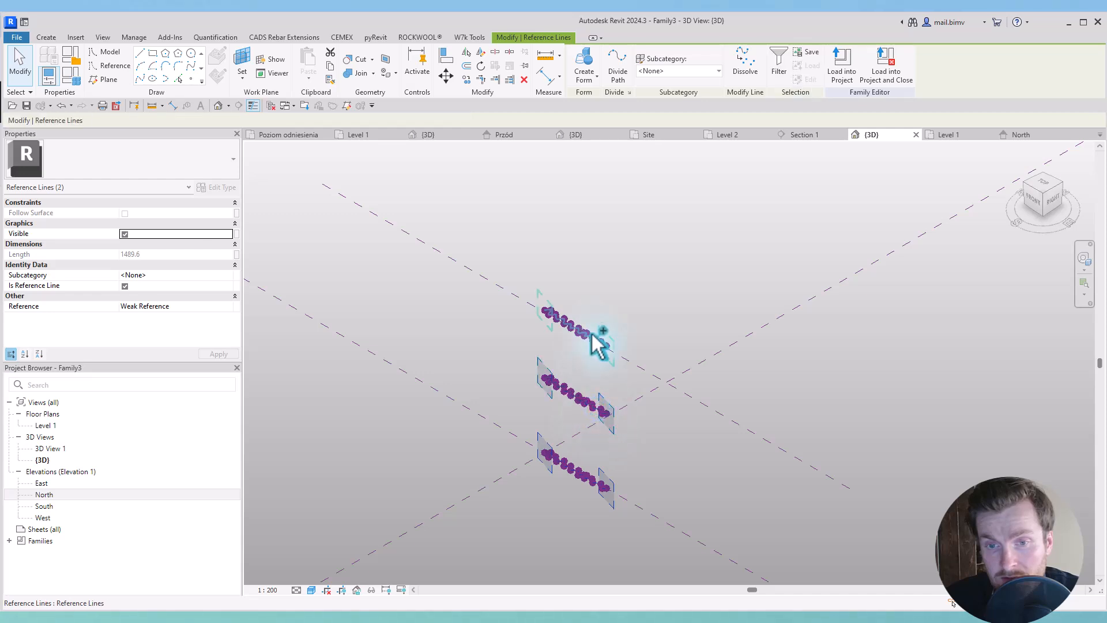
ctrl+click(603, 346)
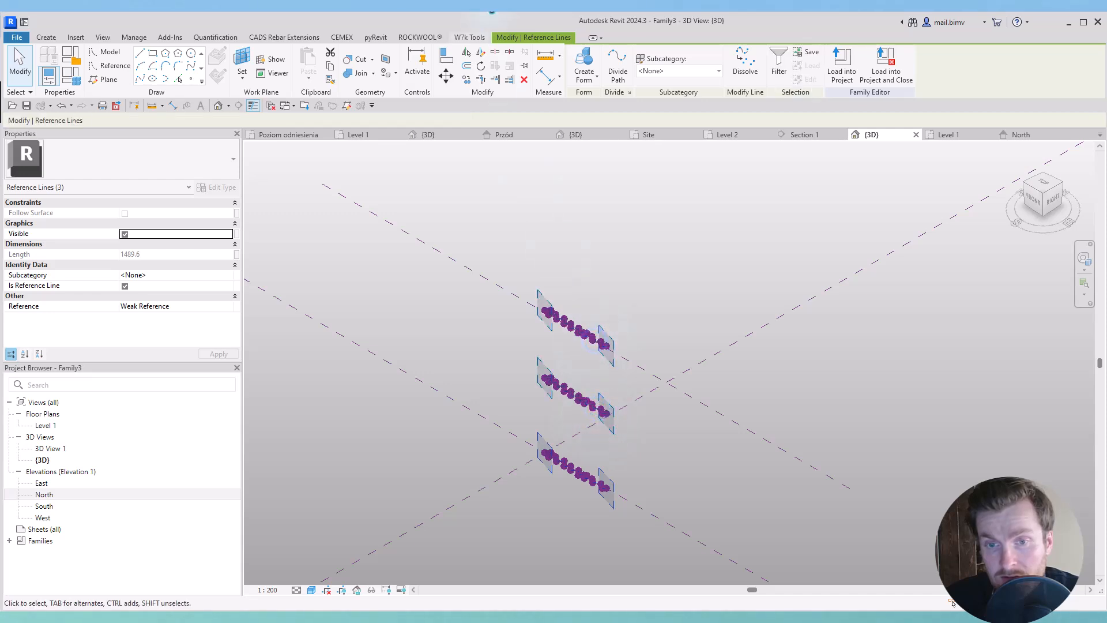
click(583, 65)
click(514, 524)
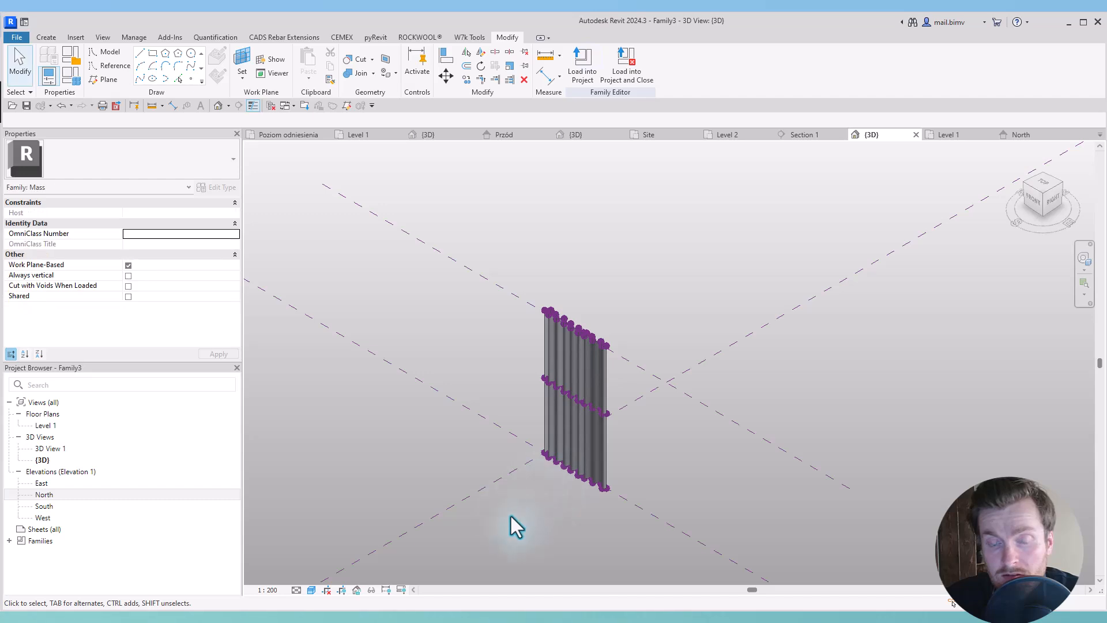
Move one reference point of the bottom wavy line slightly to reshape a fold, and delete the affected form instance
shift+middle_drag(513, 524, 628, 486)
scroll(610, 451, up, 6)
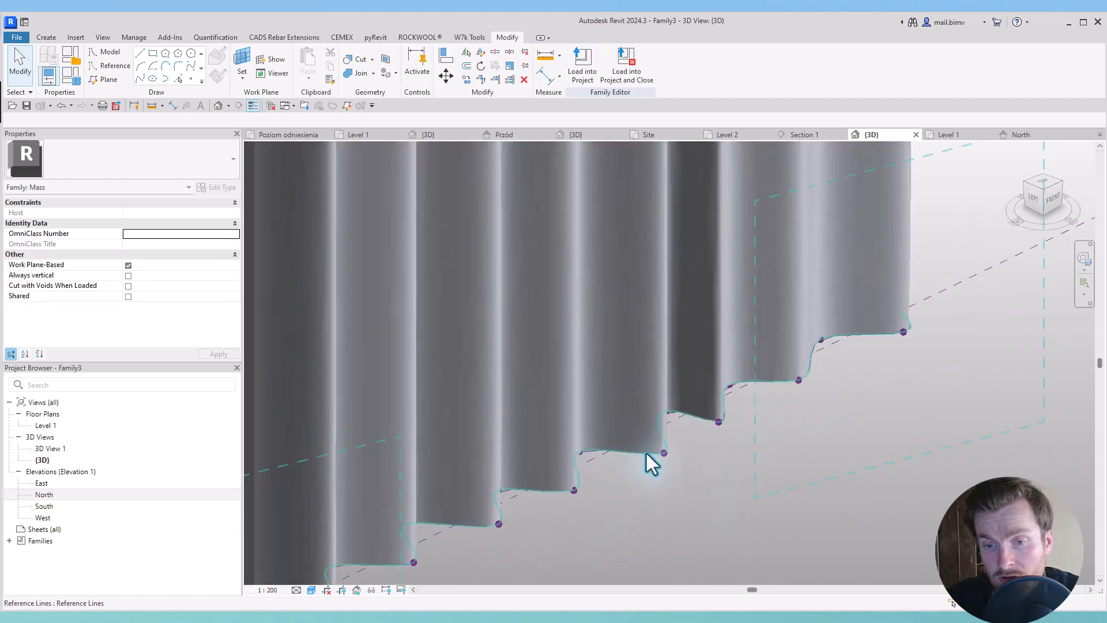
click(665, 455)
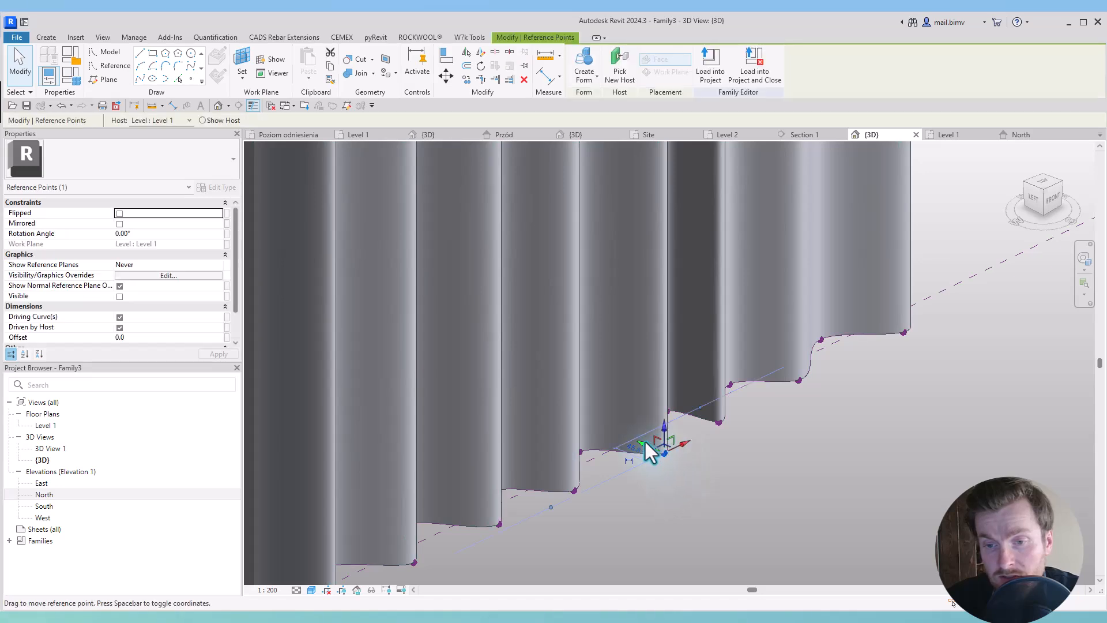
mouse_move(646, 441)
mouse_down()
mouse_move(613, 429)
mouse_move(631, 436)
mouse_up()
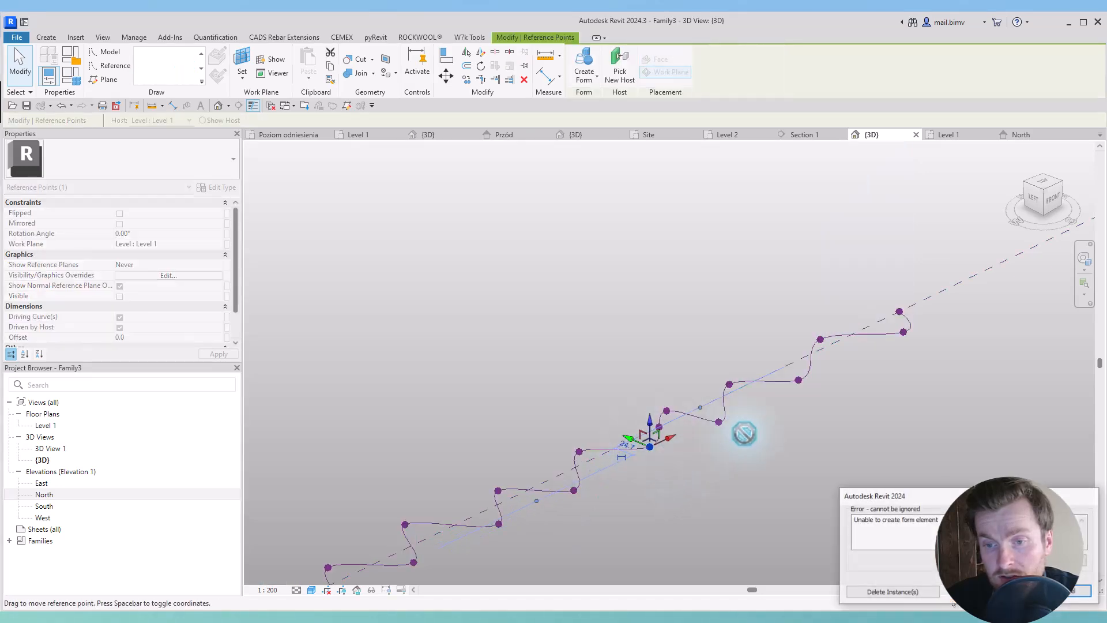
click(875, 592)
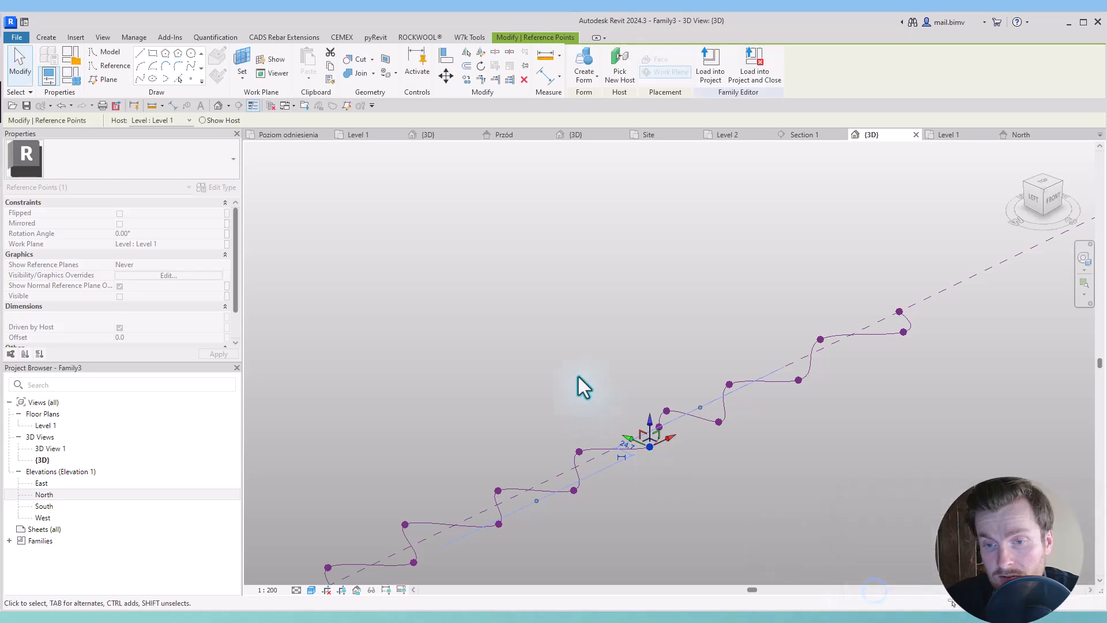
Create a form between the bottom and middle wavy reference lines only
scroll(577, 376, down, 5)
scroll(571, 442, up, 3)
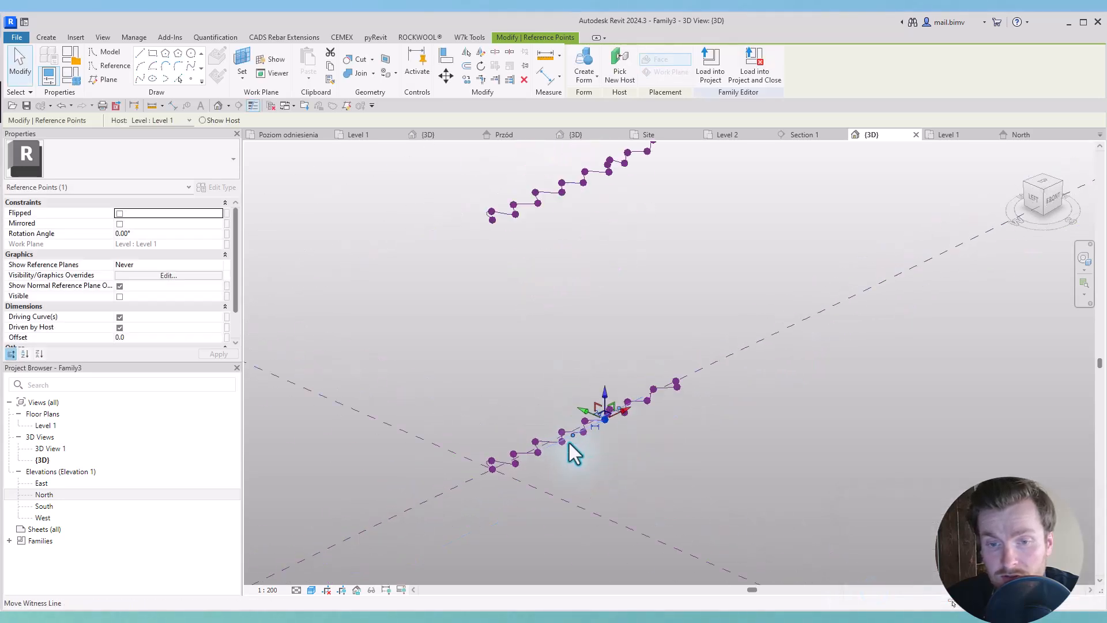
click(545, 443)
scroll(496, 277, up, 3)
ctrl+click(517, 224)
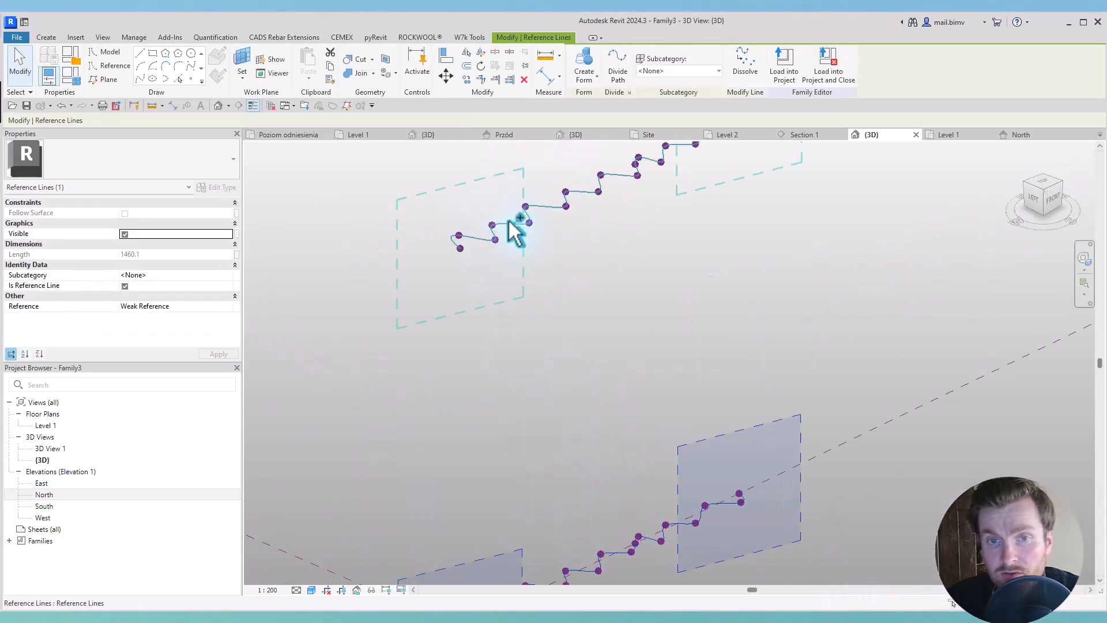
click(584, 64)
Create a second form between the middle and top wavy reference lines
scroll(553, 483, down, 3)
middle_drag(563, 471, 566, 529)
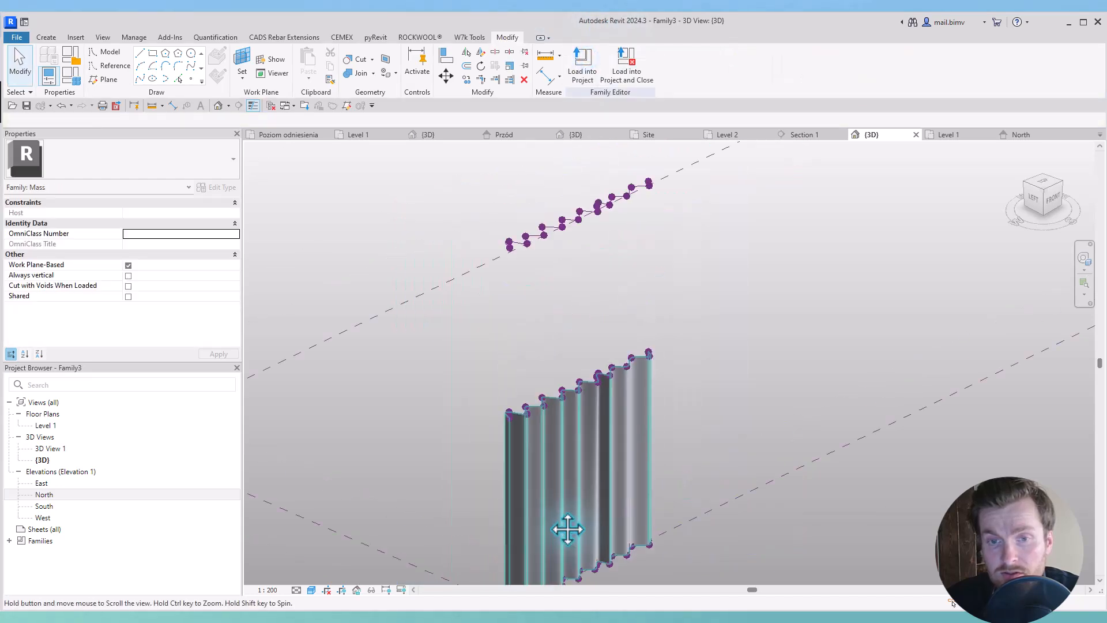
scroll(556, 400, down, 1)
scroll(556, 404, up, 1)
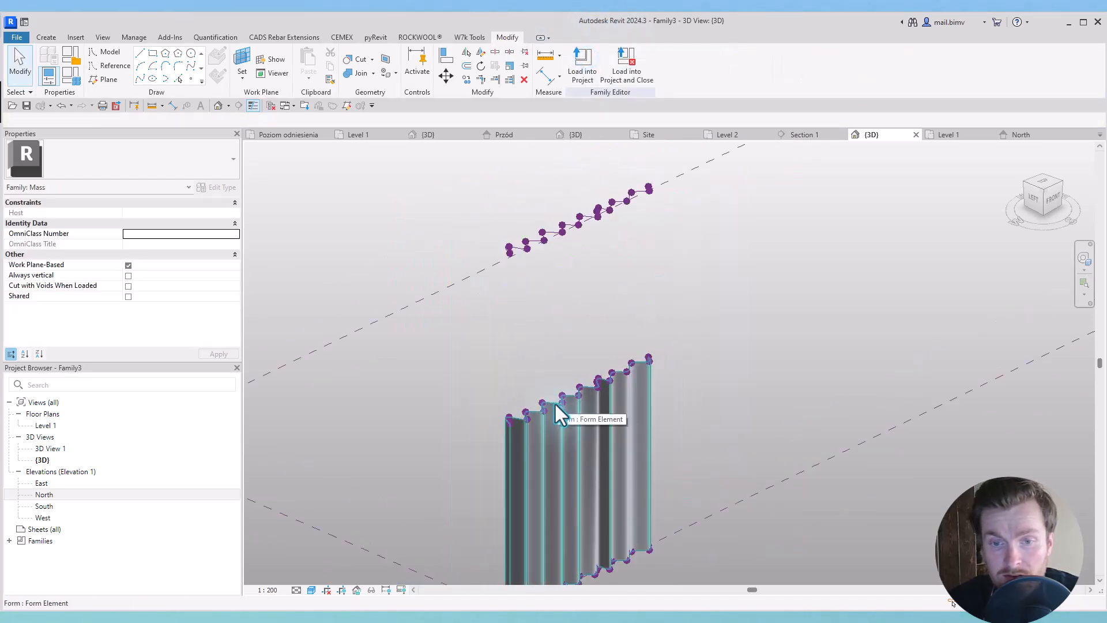
key(Tab)
click(555, 403)
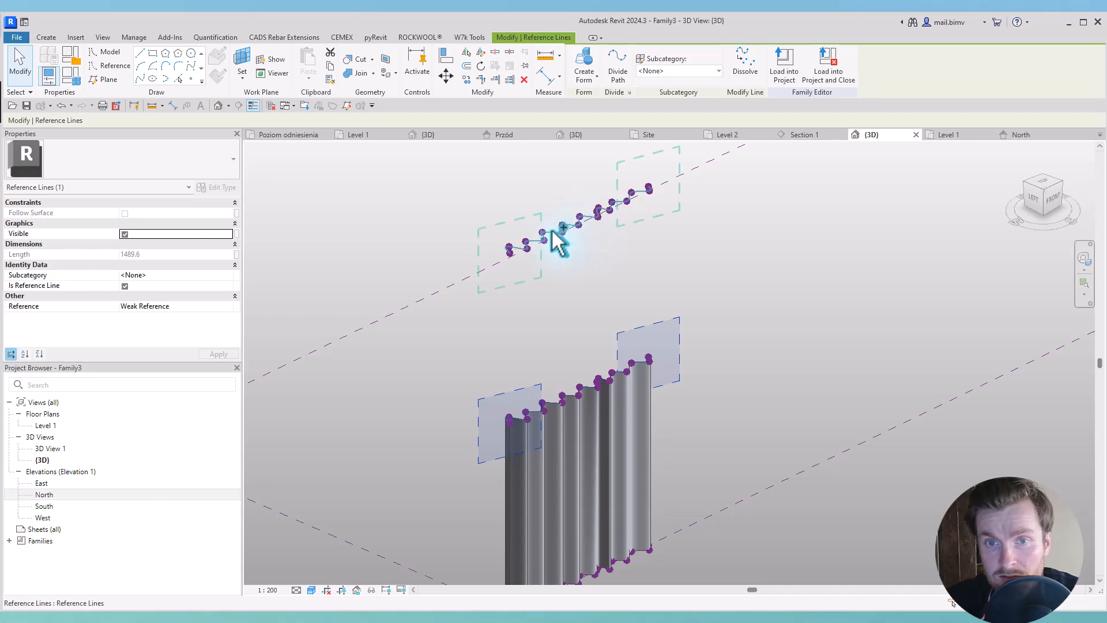
ctrl+click(559, 240)
click(583, 65)
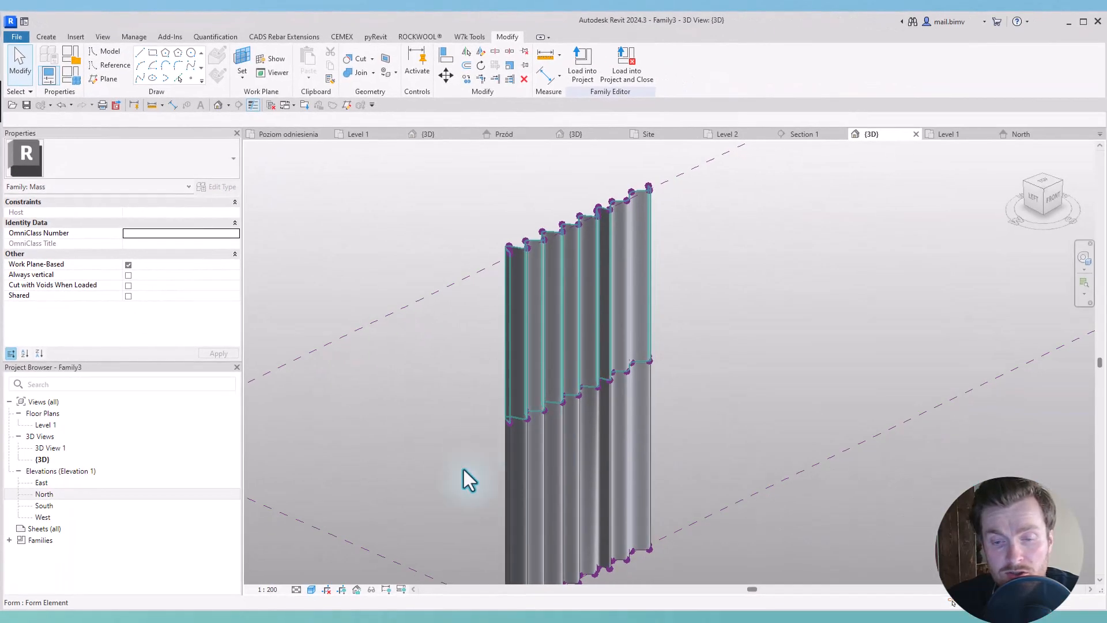
Shift a reference point on the curtain's bottom edge to make its fold deeper and less regular
middle_drag(465, 482, 499, 401)
scroll(586, 536, up, 5)
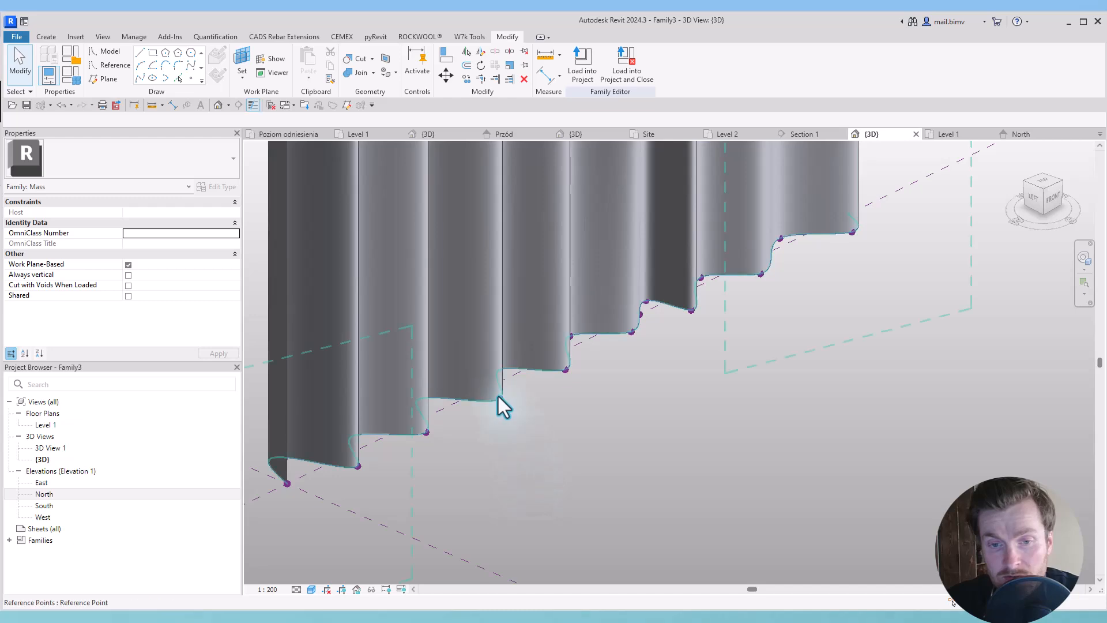
click(499, 399)
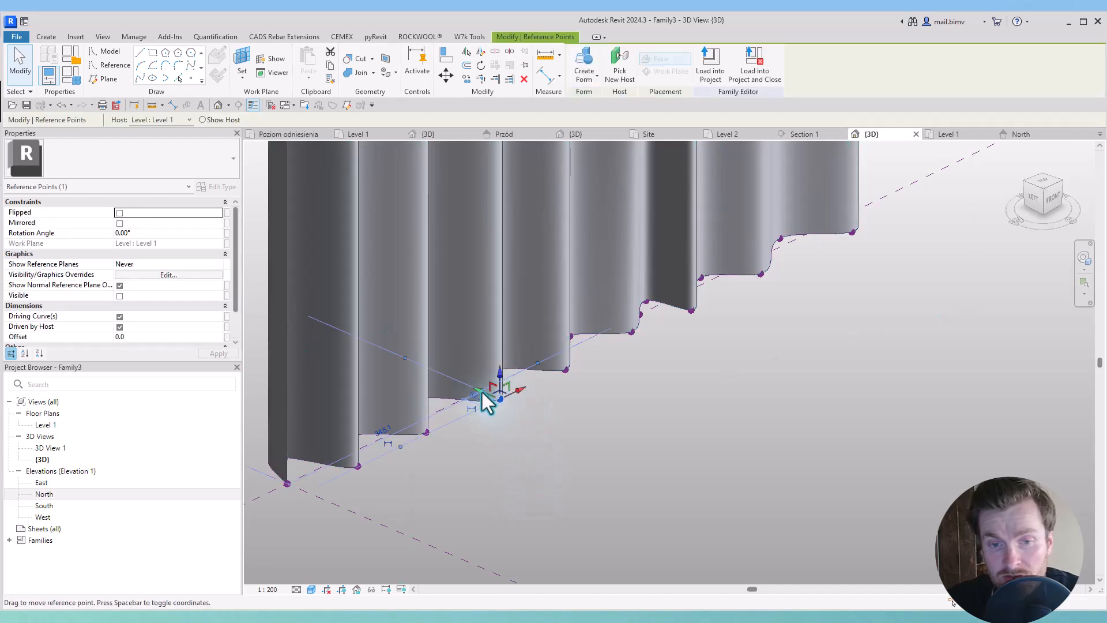
drag(496, 395, 519, 387)
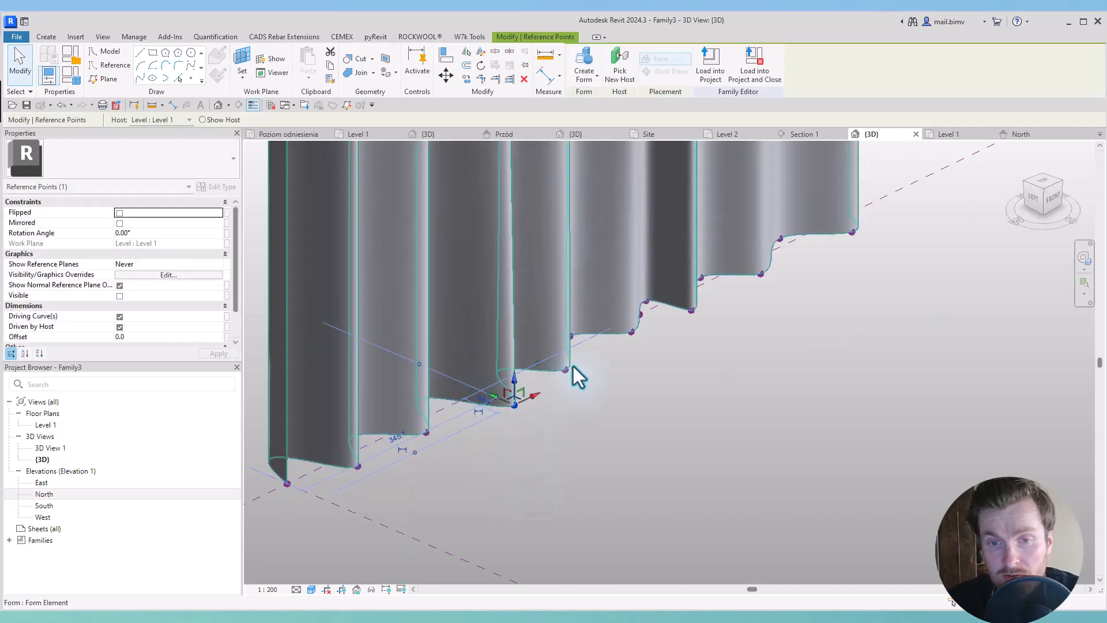
Adjust reference points along the curtain's middle and top wavy lines to vary the folds over the height
middle_drag(553, 309, 556, 492)
scroll(556, 493, down, 3)
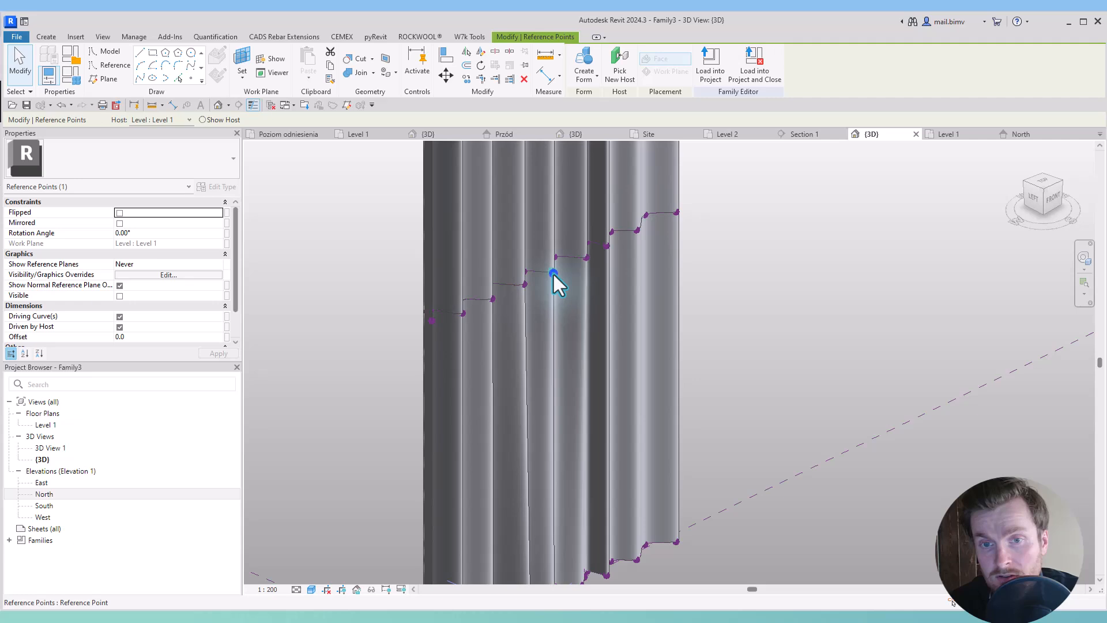
click(552, 272)
scroll(551, 273, up, 3)
scroll(555, 274, down, 4)
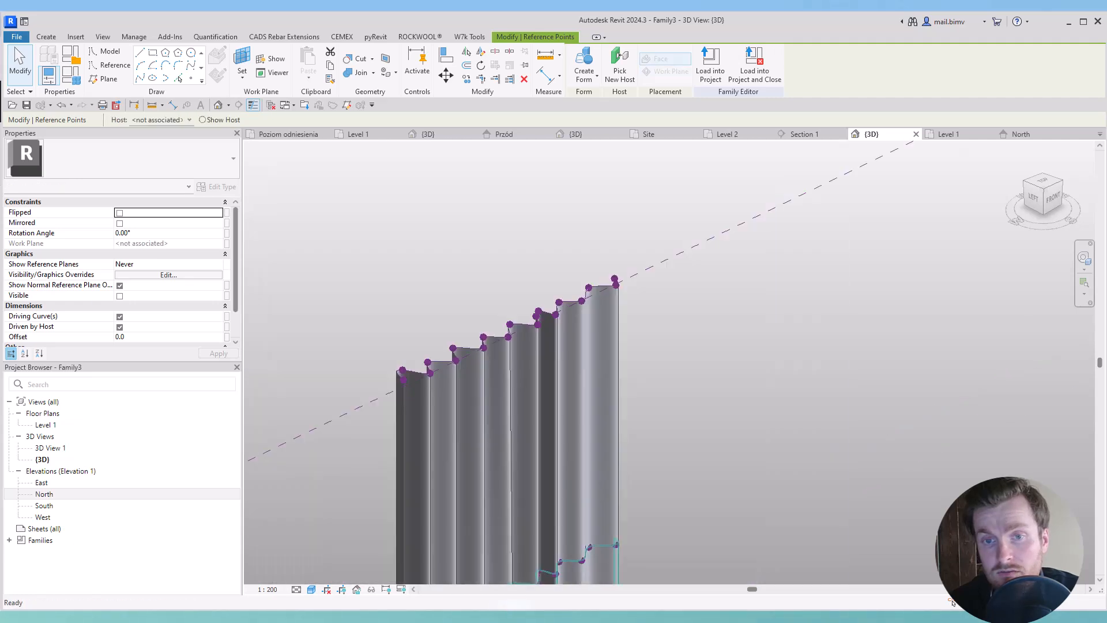
click(483, 348)
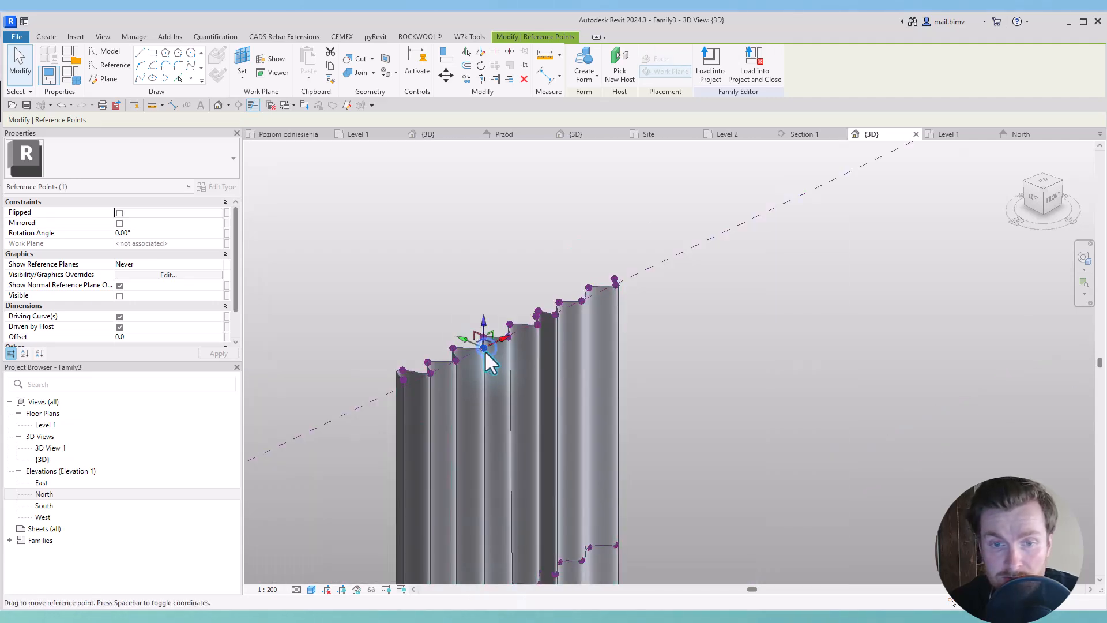
shift+middle_drag(466, 336, 469, 524)
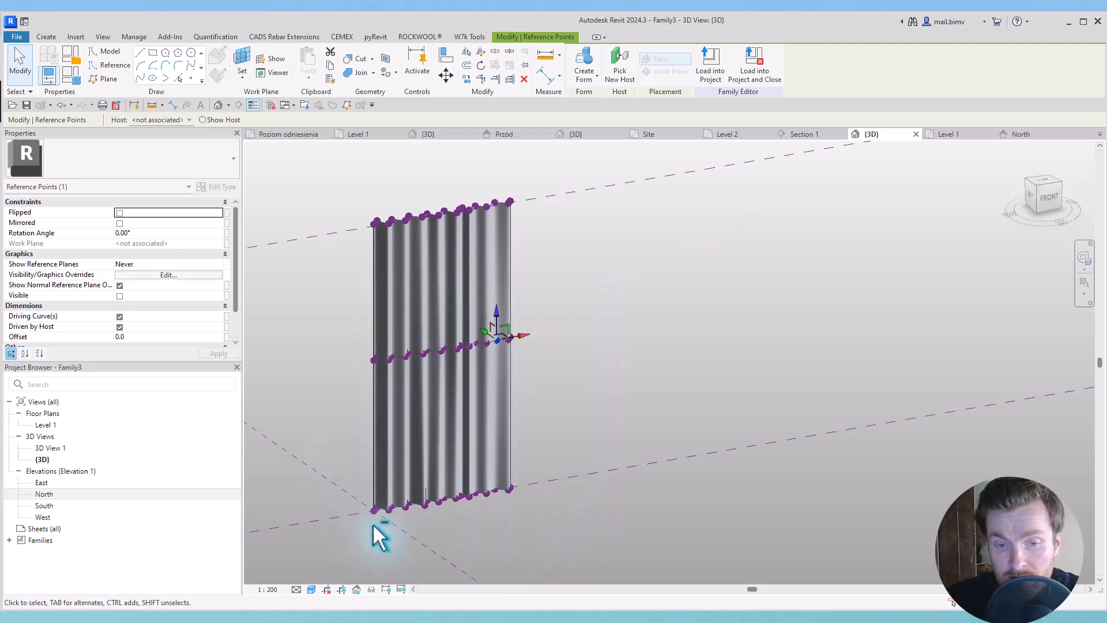
shift+middle_drag(378, 531, 475, 544)
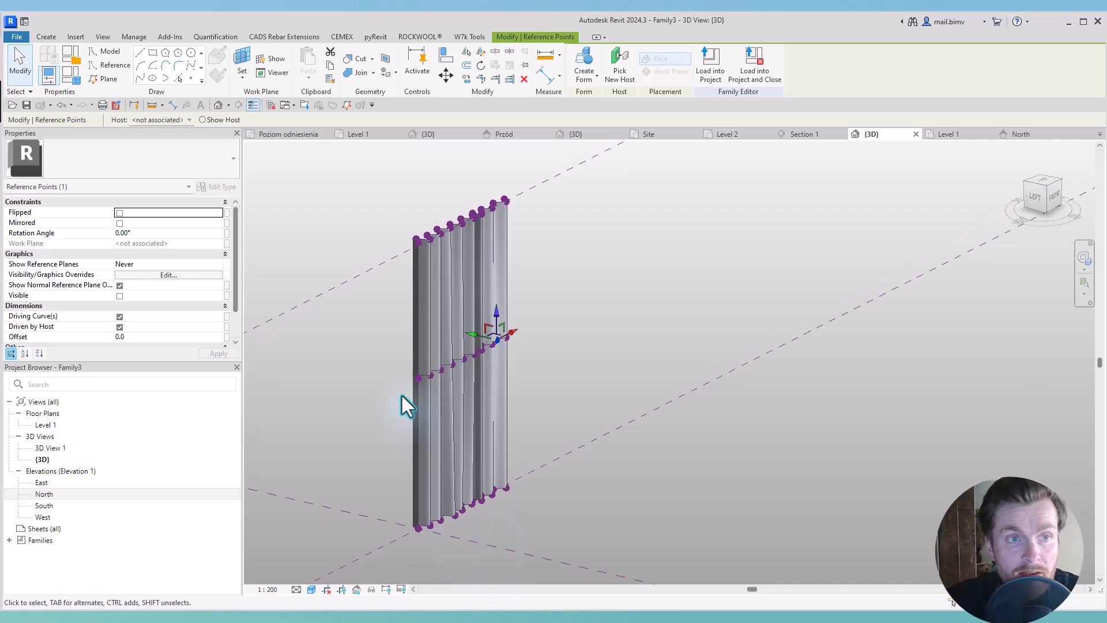
Export the current 3D view as an ACIS SAT file named Curtain_01 in the 16_Curtains in Revit folder
click(24, 37)
mouse_move(61, 207)
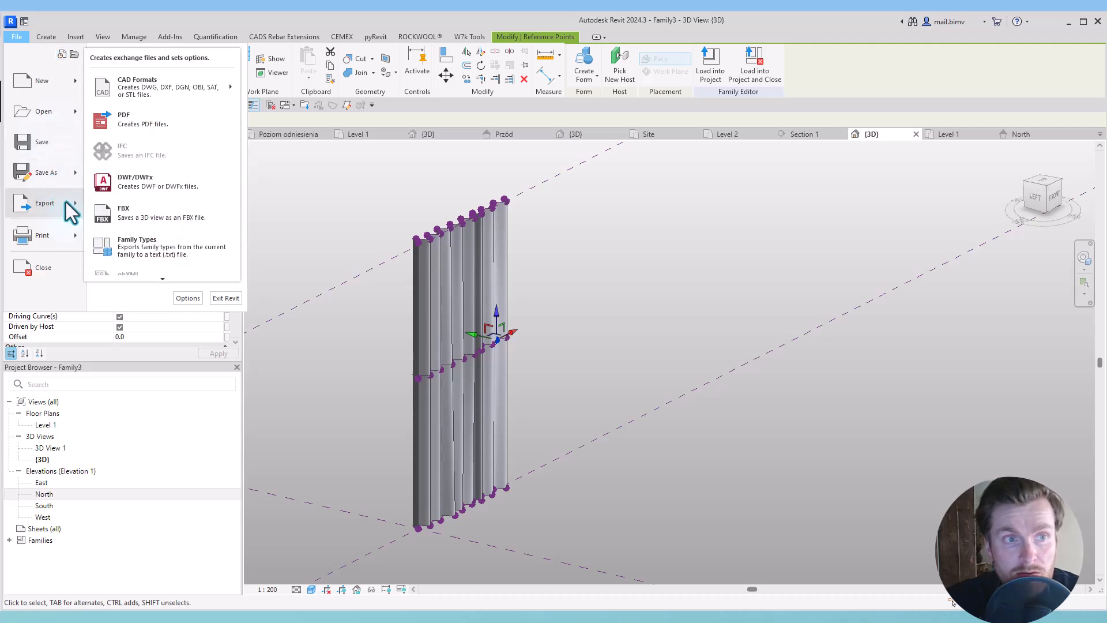
mouse_move(128, 91)
click(267, 151)
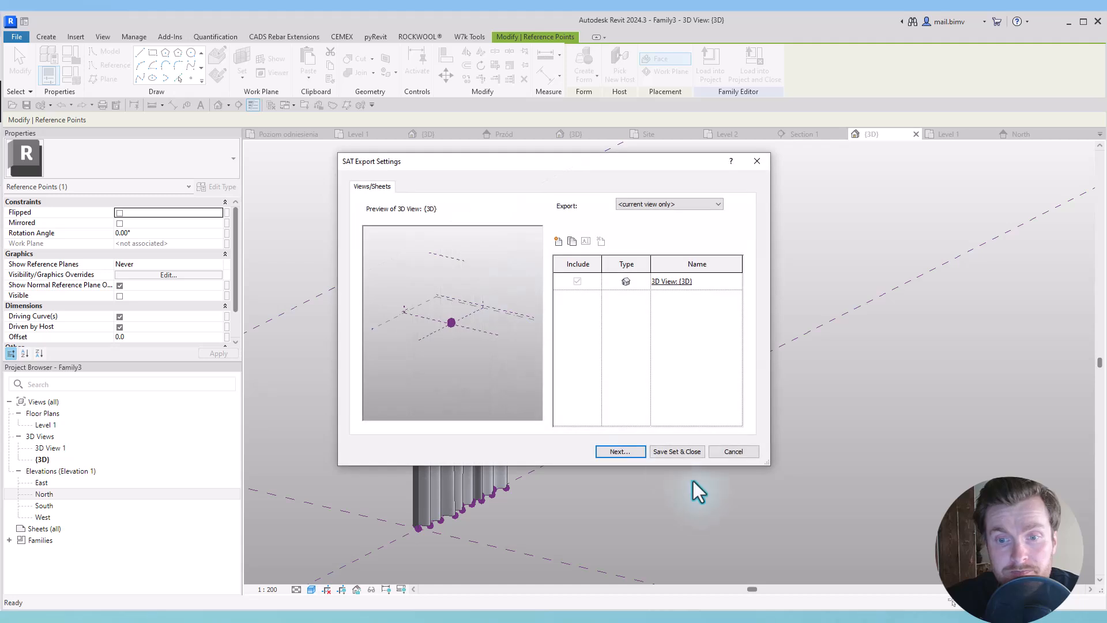
click(616, 451)
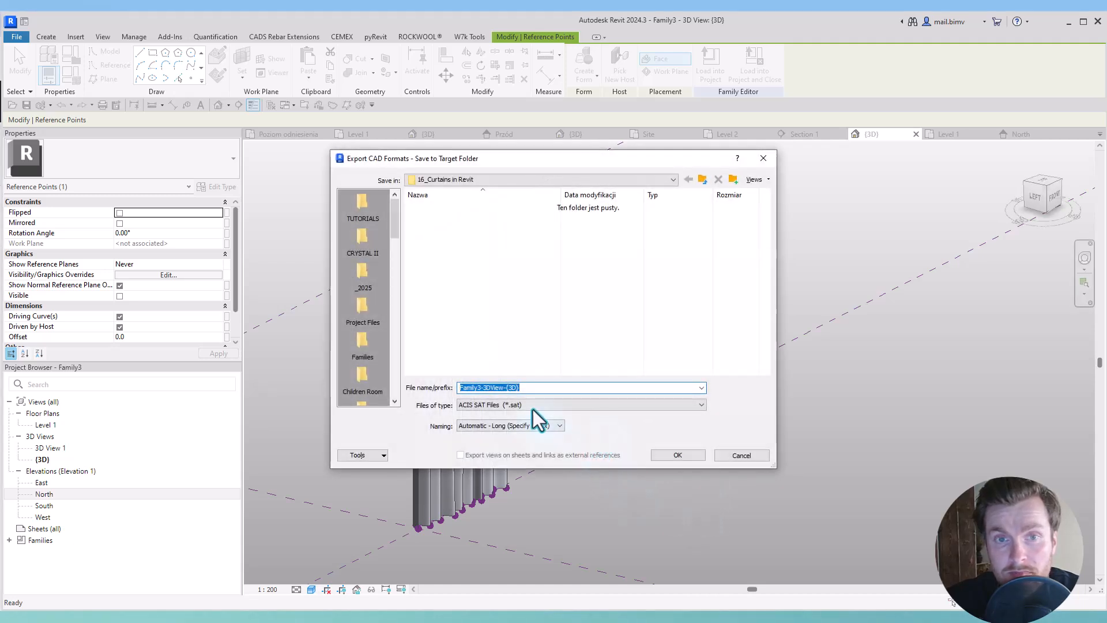
text(Curtain_01)
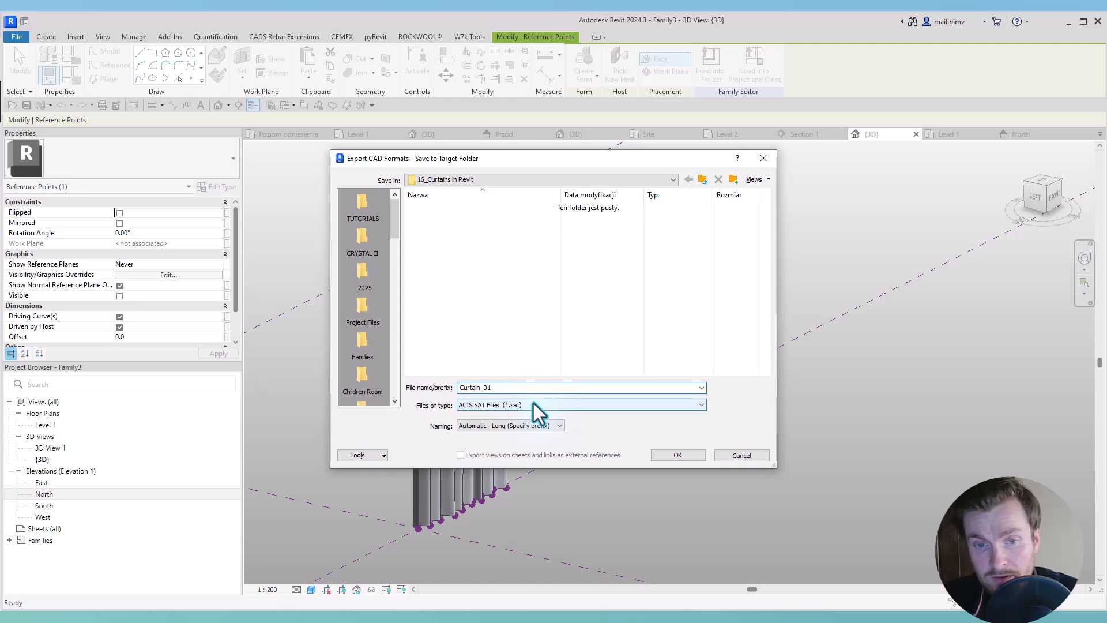
key(Return)
click(533, 403)
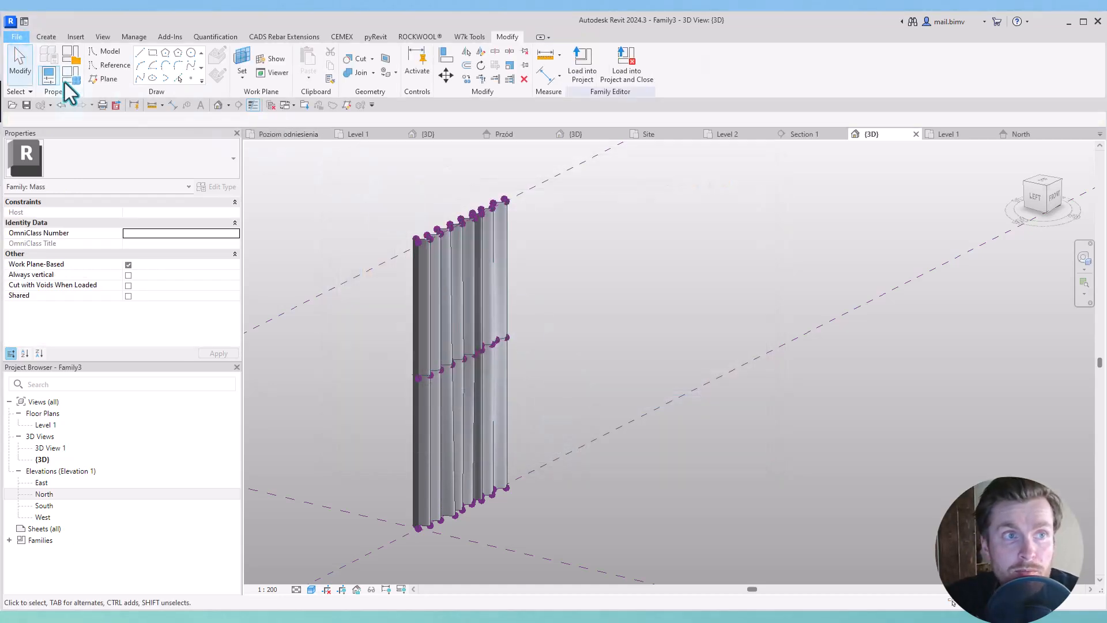
Create a new family from the Metric Furniture.rft template
click(17, 36)
mouse_move(75, 80)
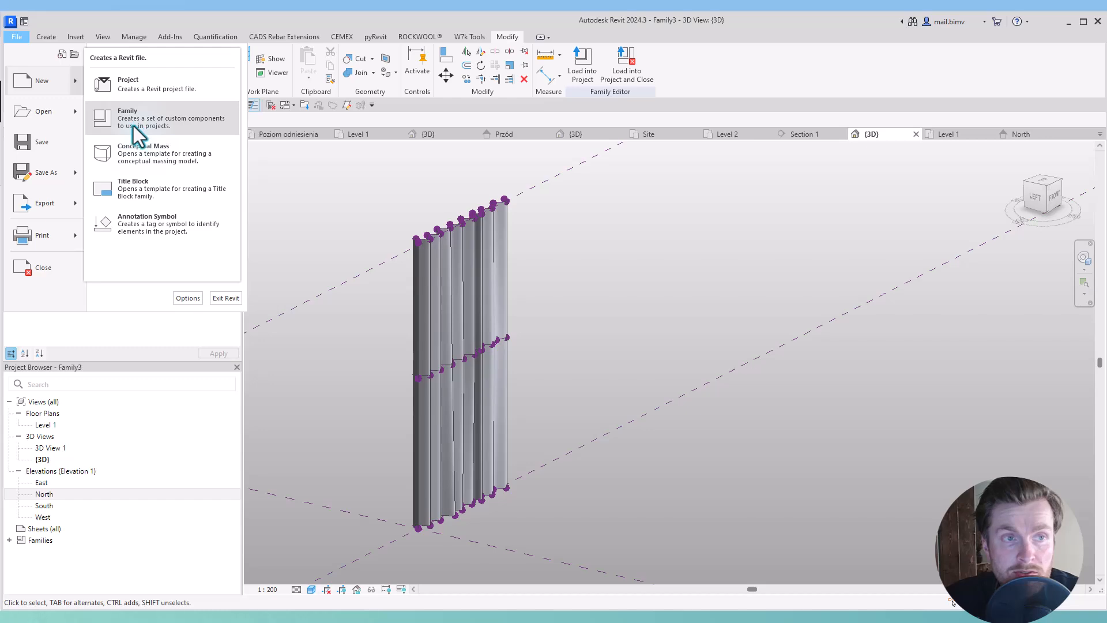
click(129, 132)
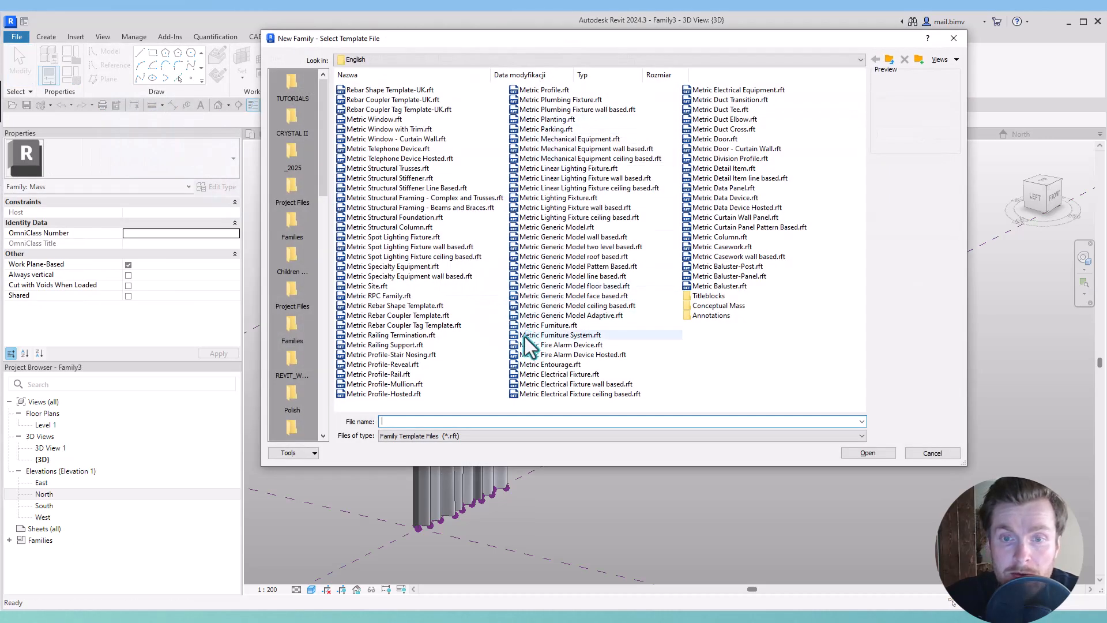
click(540, 325)
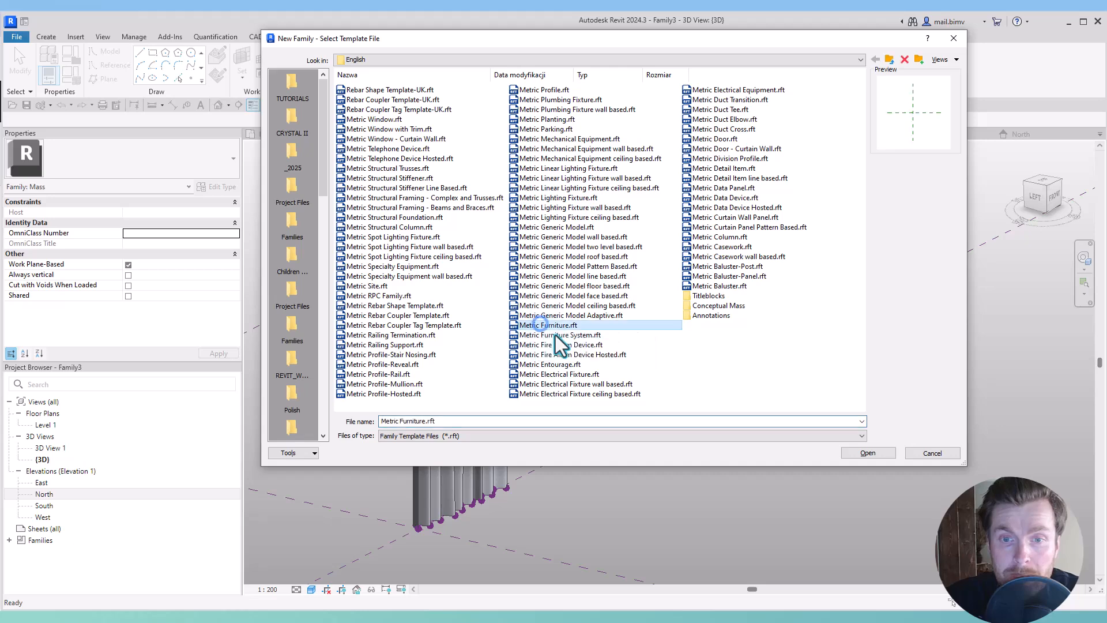
click(864, 453)
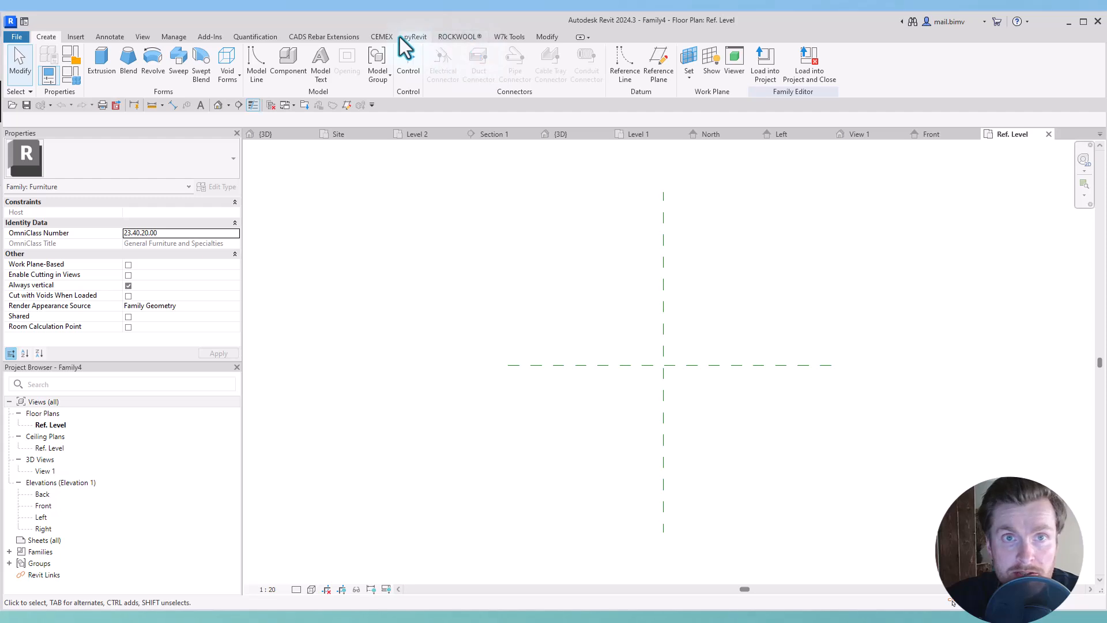
Import Curtain_01.sat from the 16_Curtains in Revit folder into the family as a free form element using the external add-in tool
click(208, 36)
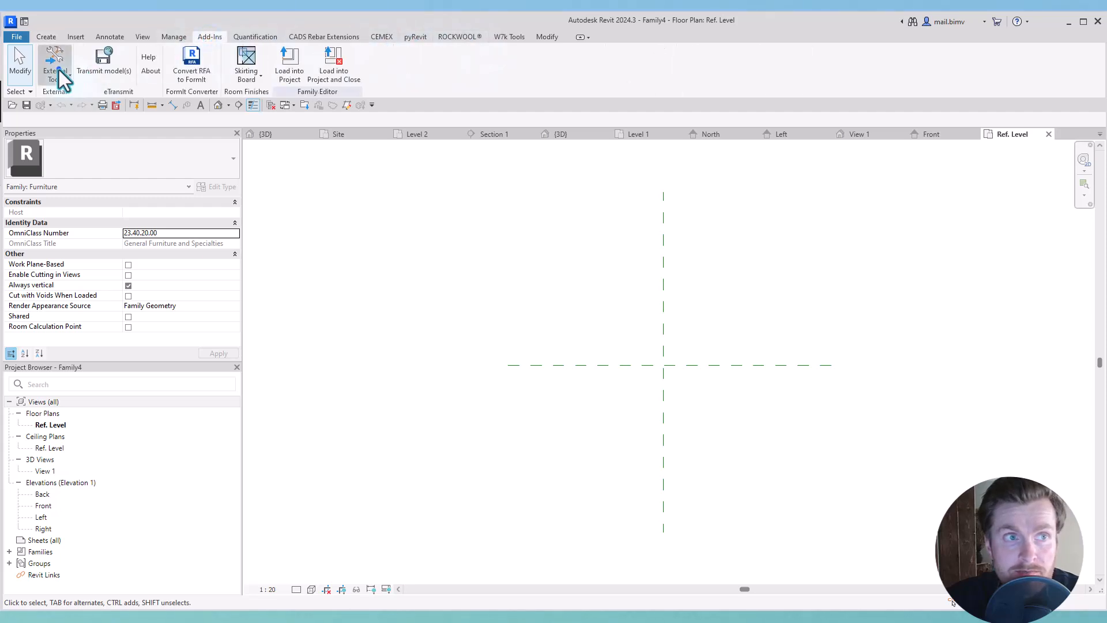
click(65, 95)
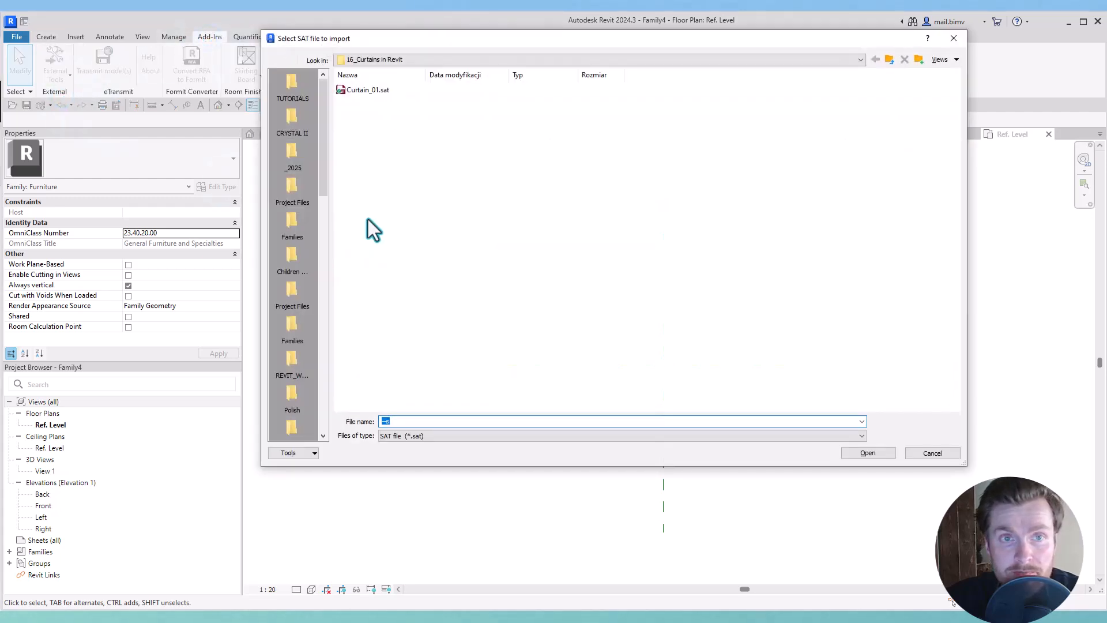
click(861, 450)
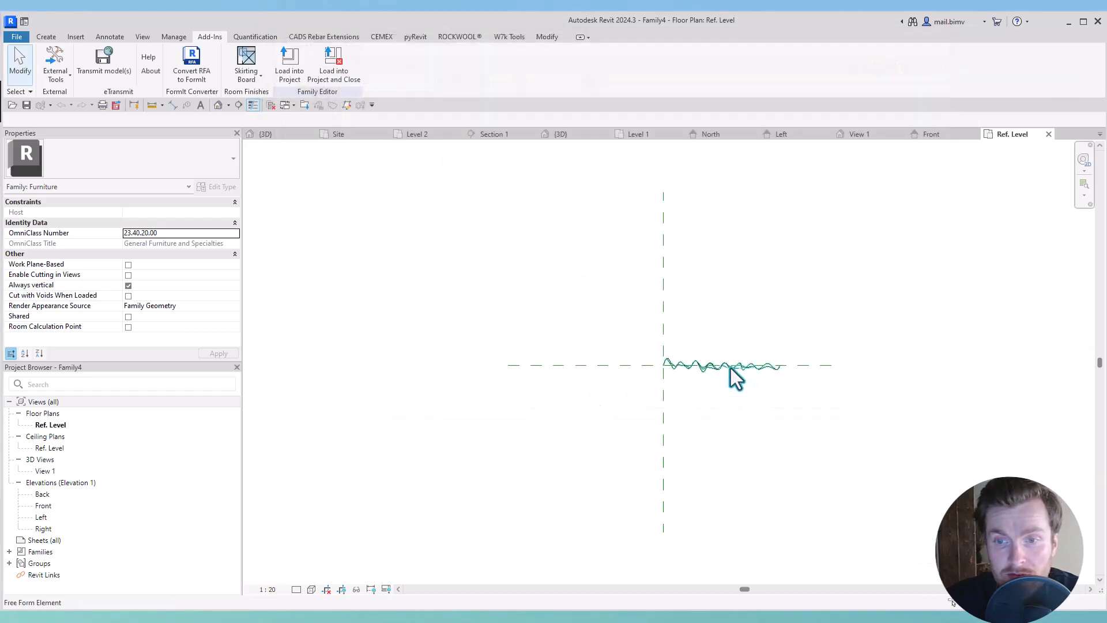
Move the imported curtain in plan slightly to the right of the Center (Left/Right) reference plane
click(731, 367)
scroll(697, 372, up, 2)
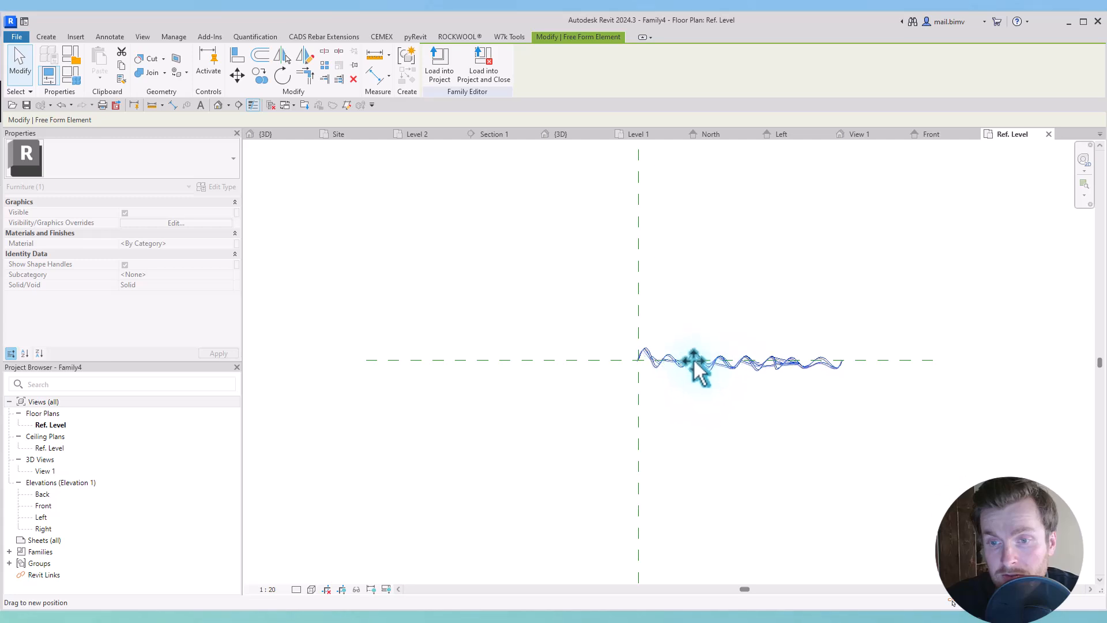
drag(697, 372, 715, 370)
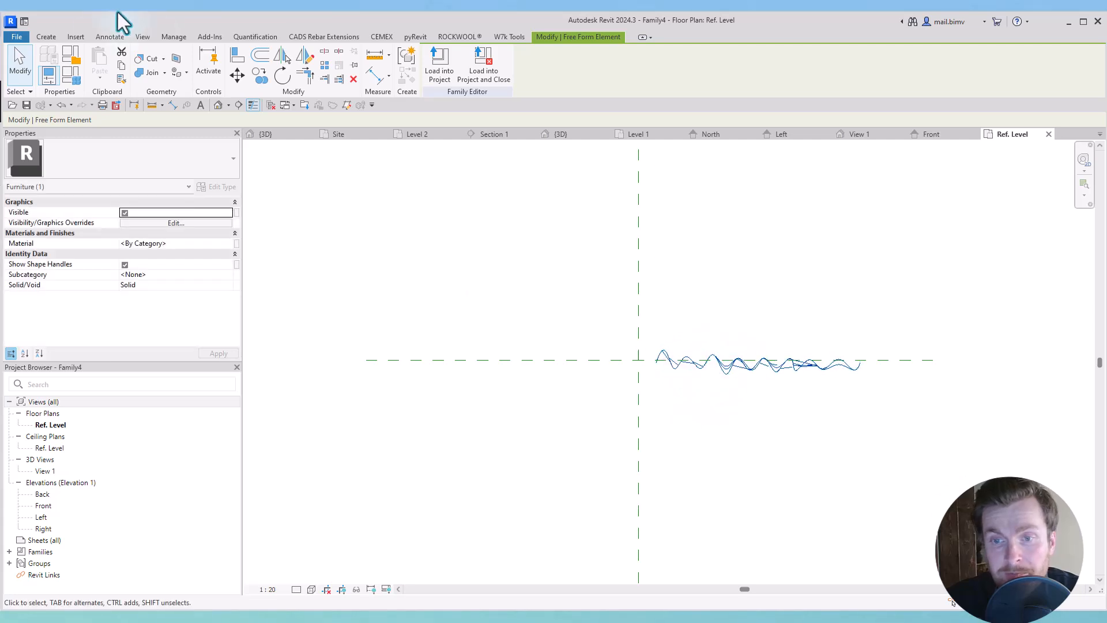
Show the imported curtain in the default 3D view with a shaded visual style and check it from the front
click(218, 104)
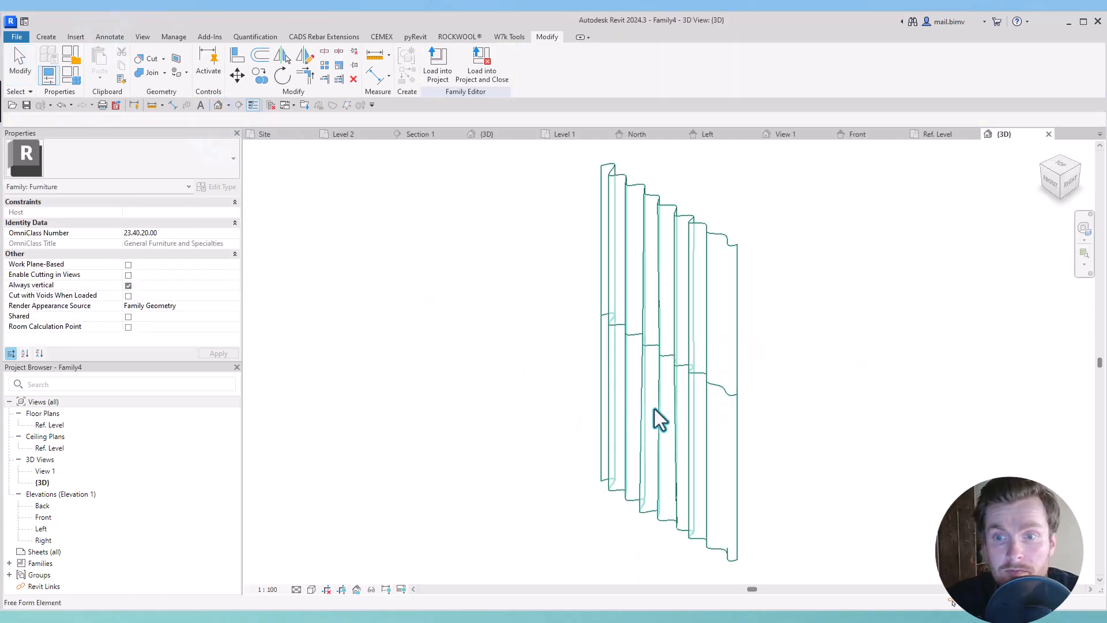
click(310, 589)
click(326, 547)
mouse_move(458, 427)
shift+middle_down()
mouse_move(512, 482)
mouse_move(618, 415)
mouse_move(615, 326)
mouse_move(455, 397)
shift+middle_up()
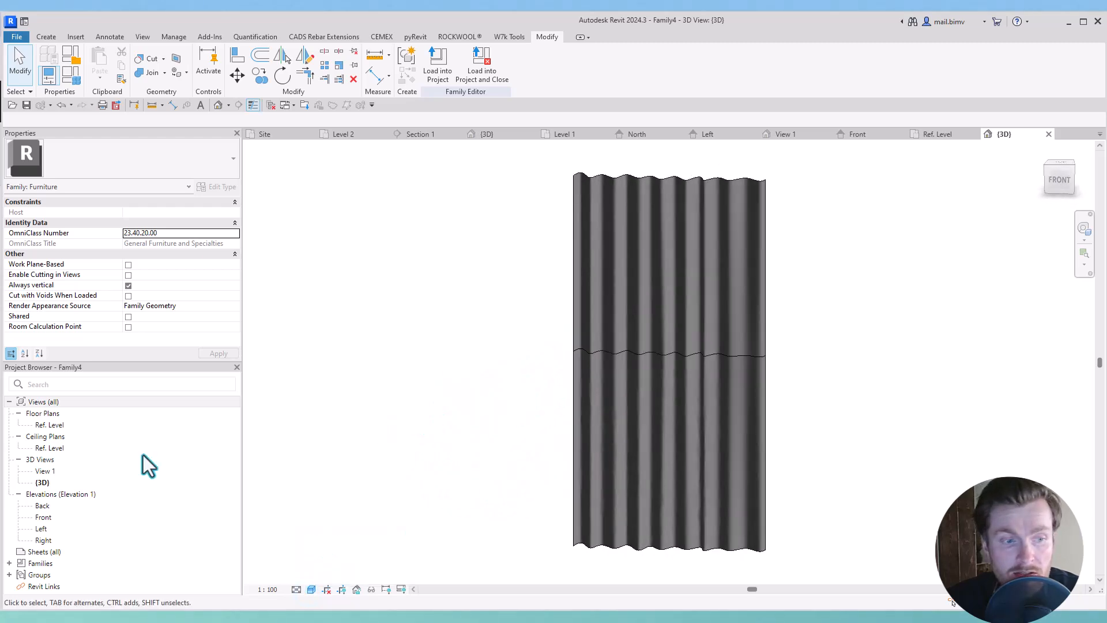
In the Front elevation, nudge the curtain further to the right of the Center (Left/Right) reference plane
double_click(46, 517)
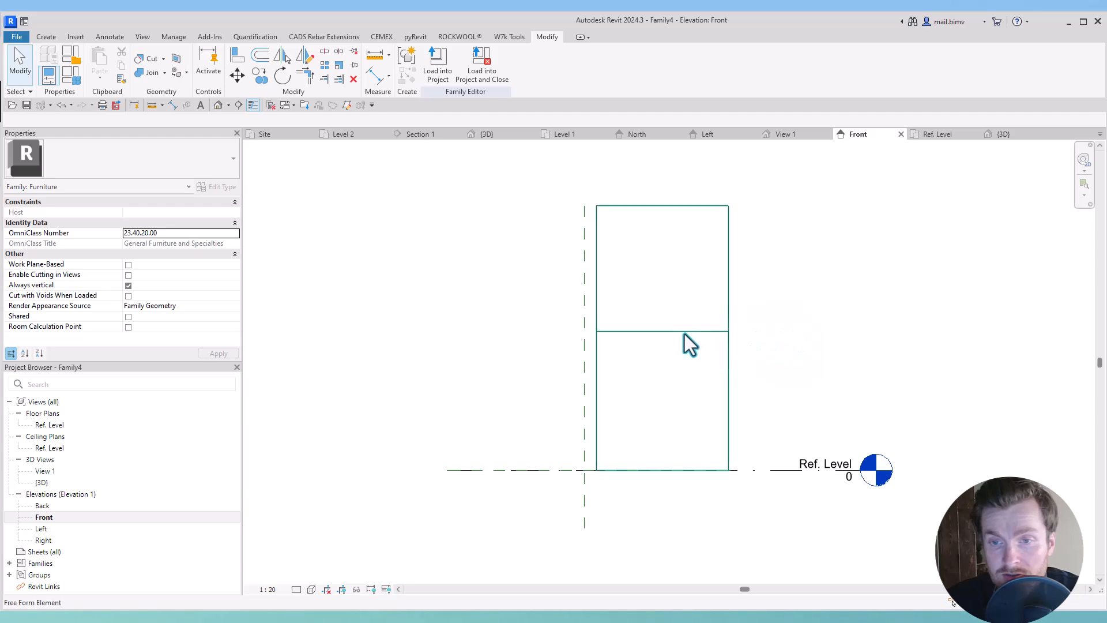
click(690, 345)
middle_drag(704, 383, 771, 374)
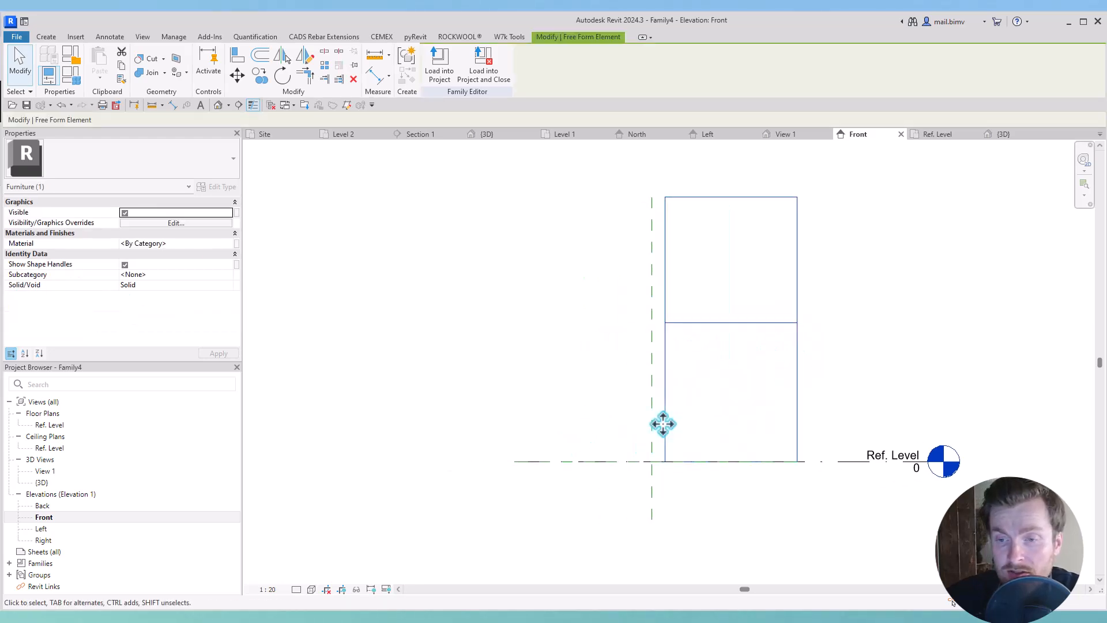
key(Right)
key(Right)
key(Right)
key(Right)
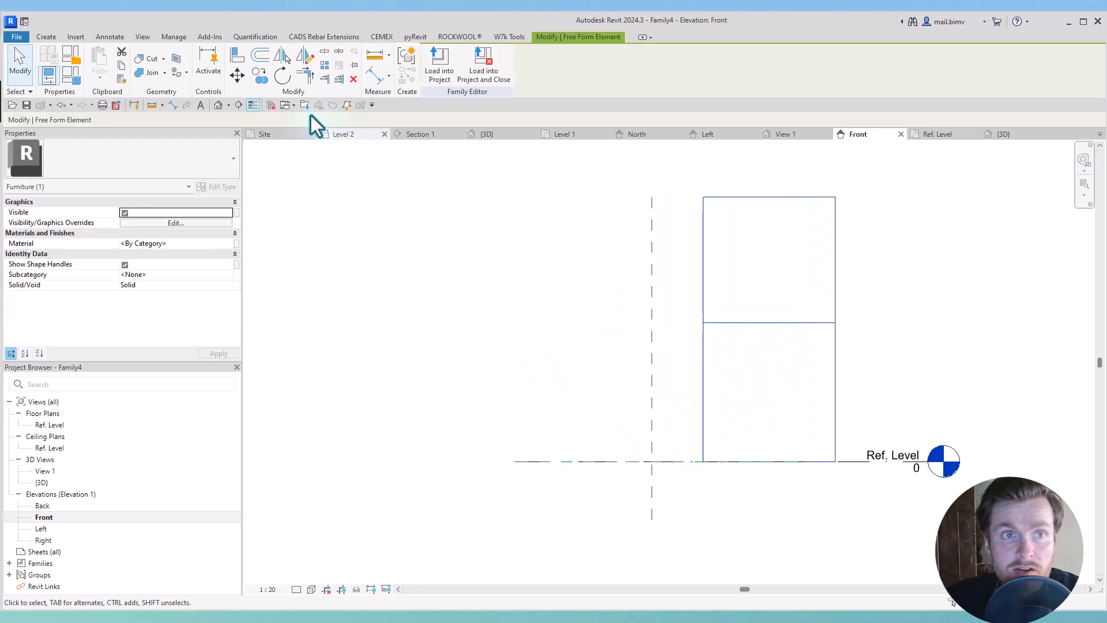
Mirror a copy of the curtain about the Center (Left/Right) reference plane and view the pair in 3D
key(m)
key(m)
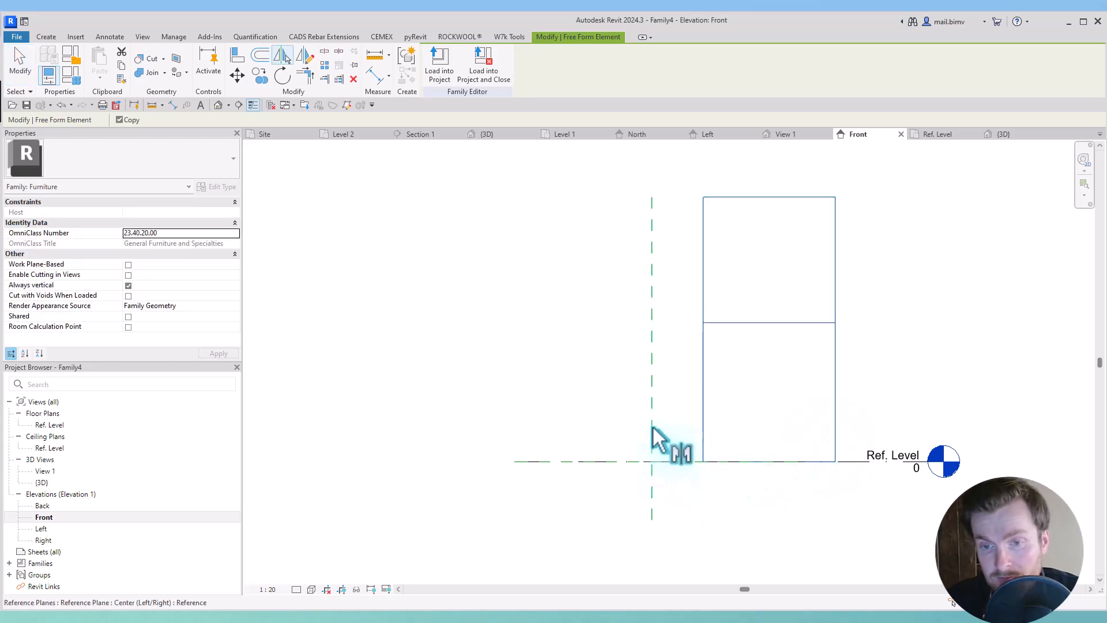
click(652, 430)
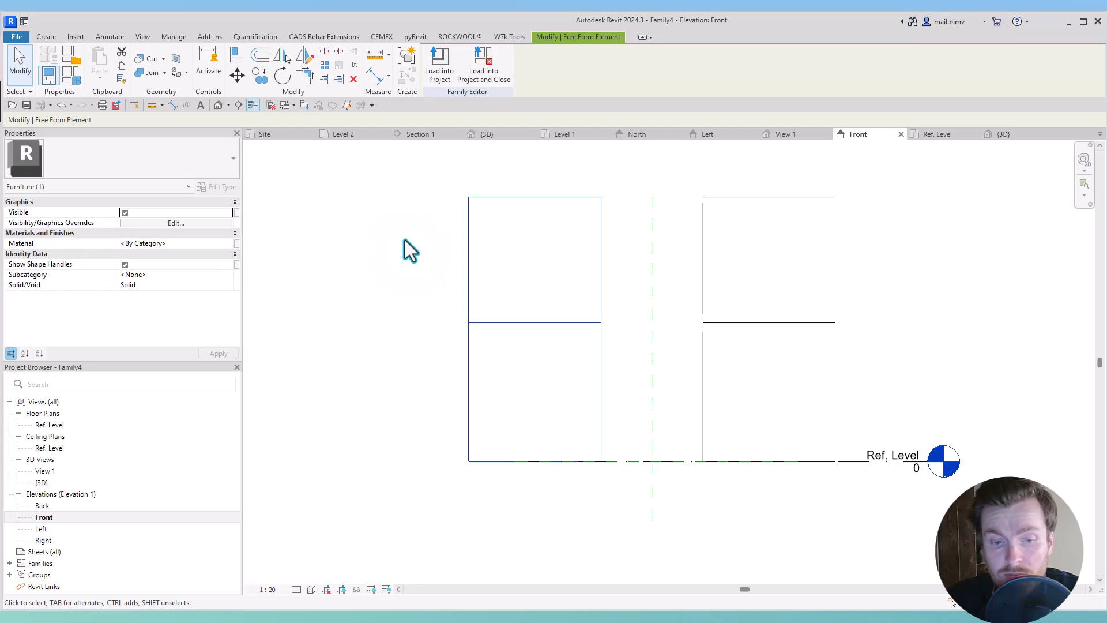
click(218, 104)
shift+middle_drag(793, 447, 601, 549)
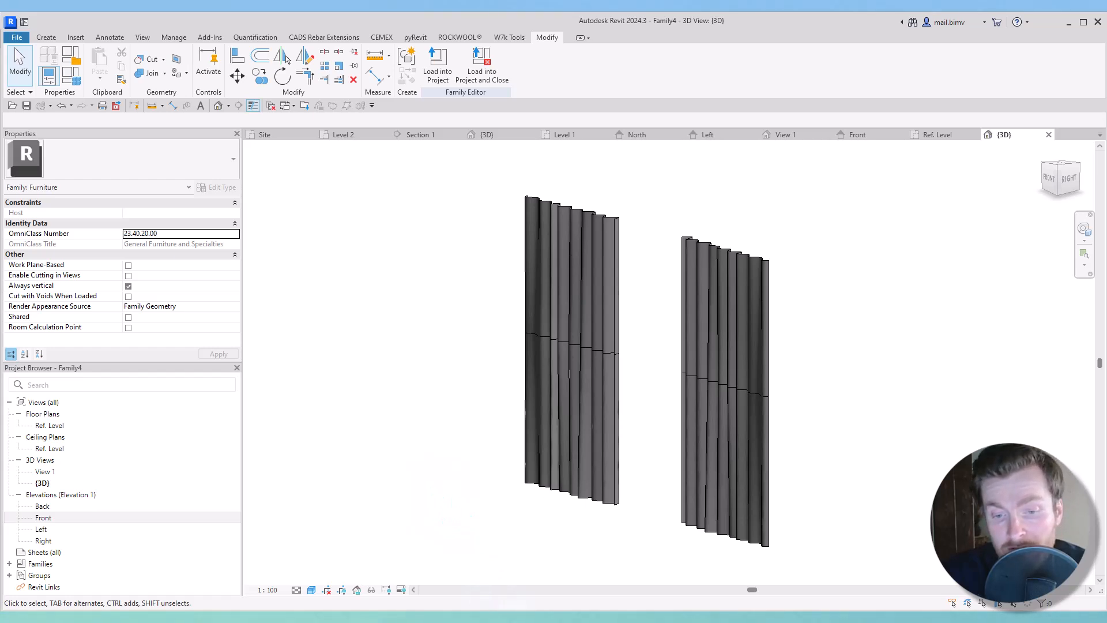
Switch to Autodesk Fusion and delete the existing model from the open untitled design
click(531, 615)
shift+middle_drag(444, 459, 486, 462)
click(484, 463)
key(Delete)
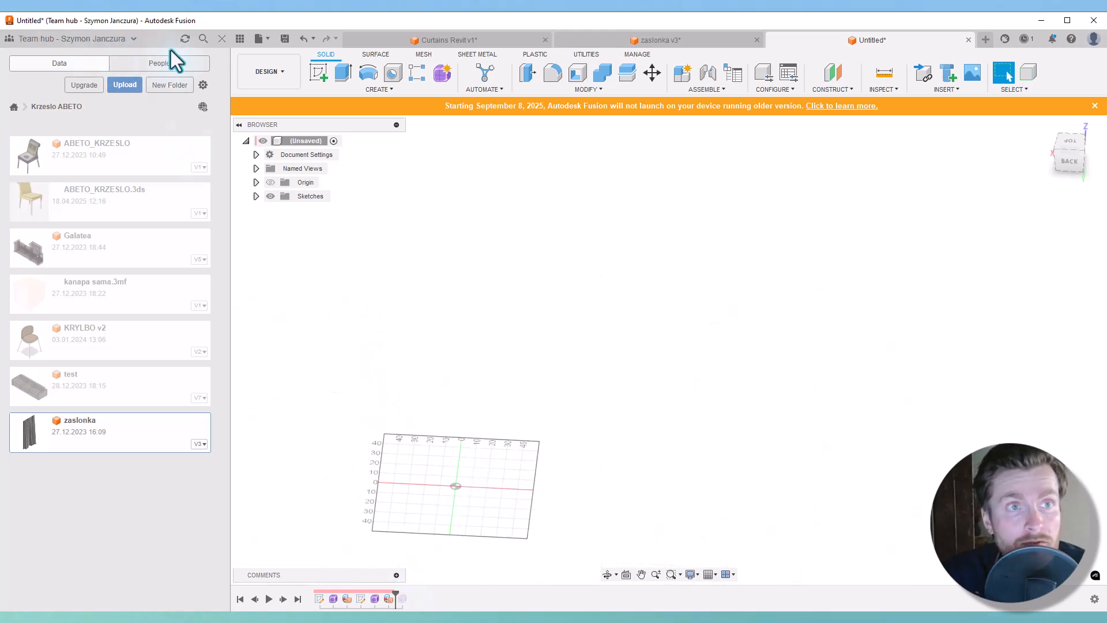
Create a new design and start a sketch on the horizontal origin plane
click(260, 39)
click(281, 56)
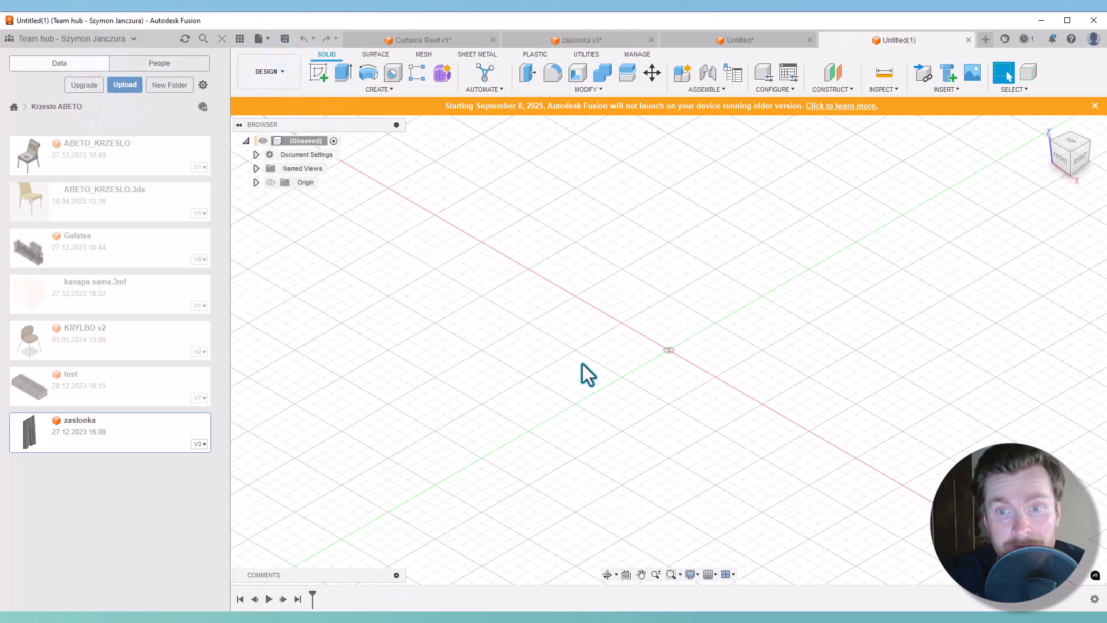
click(321, 79)
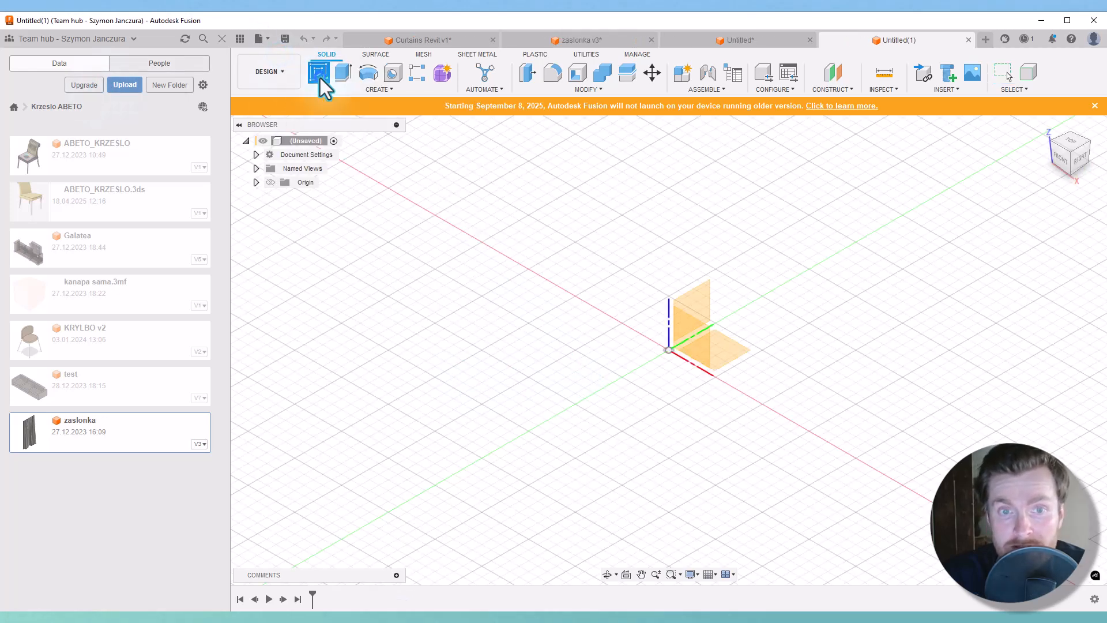
click(736, 352)
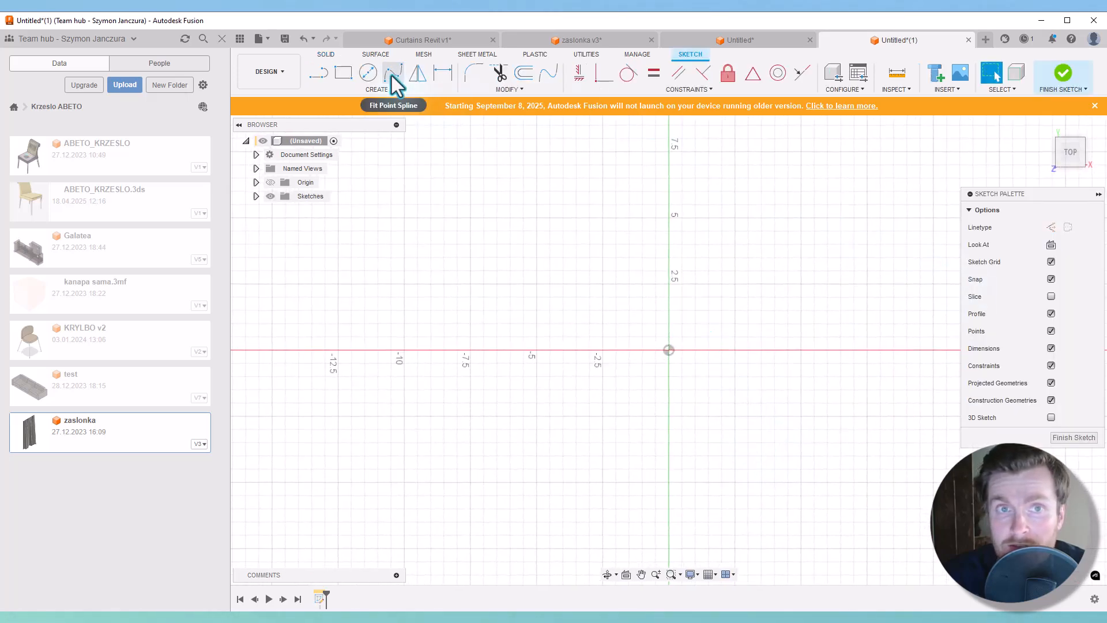
Draw a horizontal line 100 cm long from the origin along the red axis
click(390, 77)
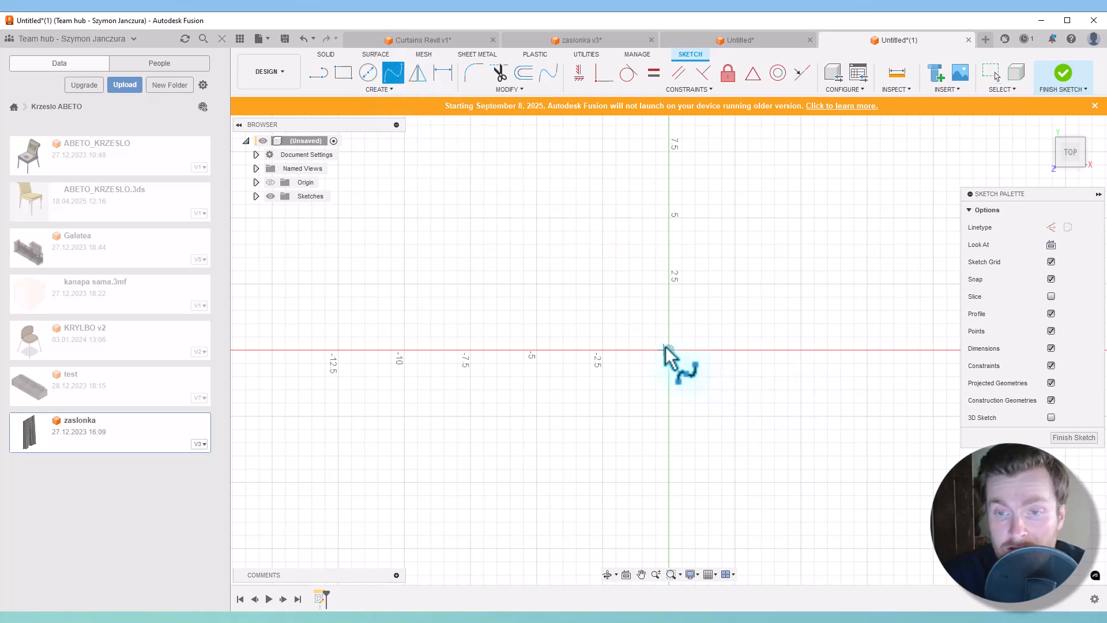
click(320, 74)
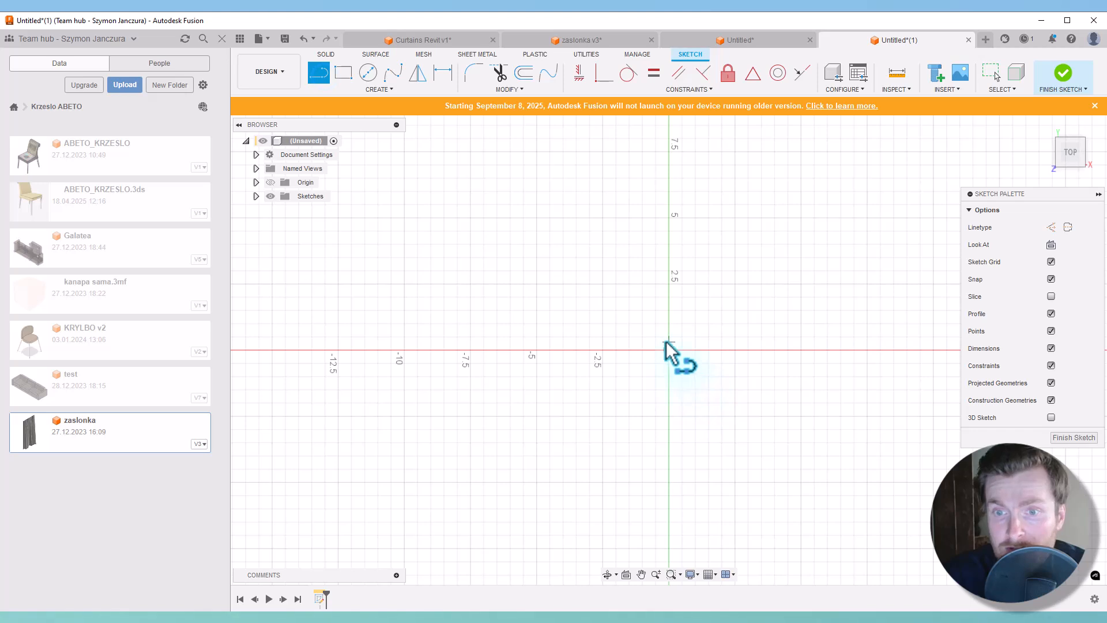
click(668, 349)
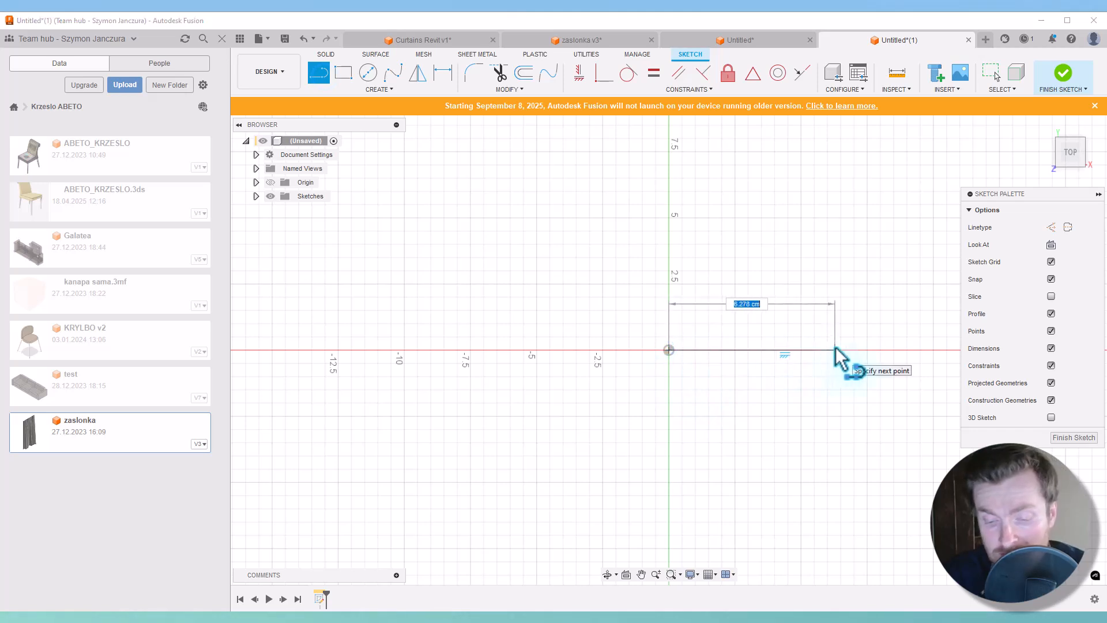
text(100)
middle_drag(716, 348, 413, 368)
scroll(413, 368, up, 2)
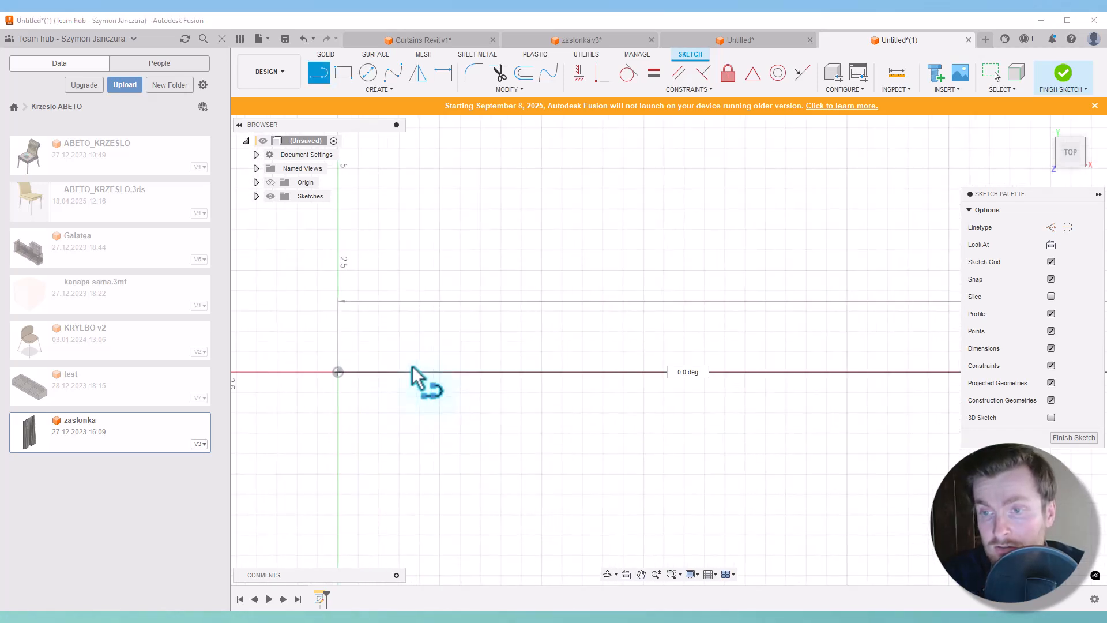
scroll(413, 369, down, 4)
key(Return)
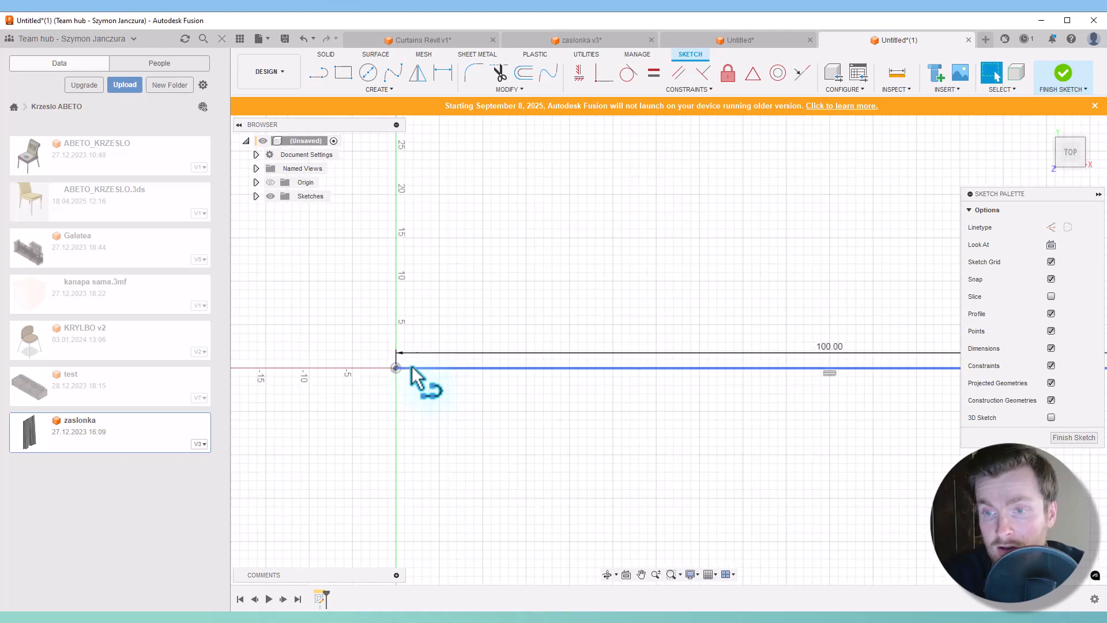
key(Escape)
scroll(410, 368, down, 5)
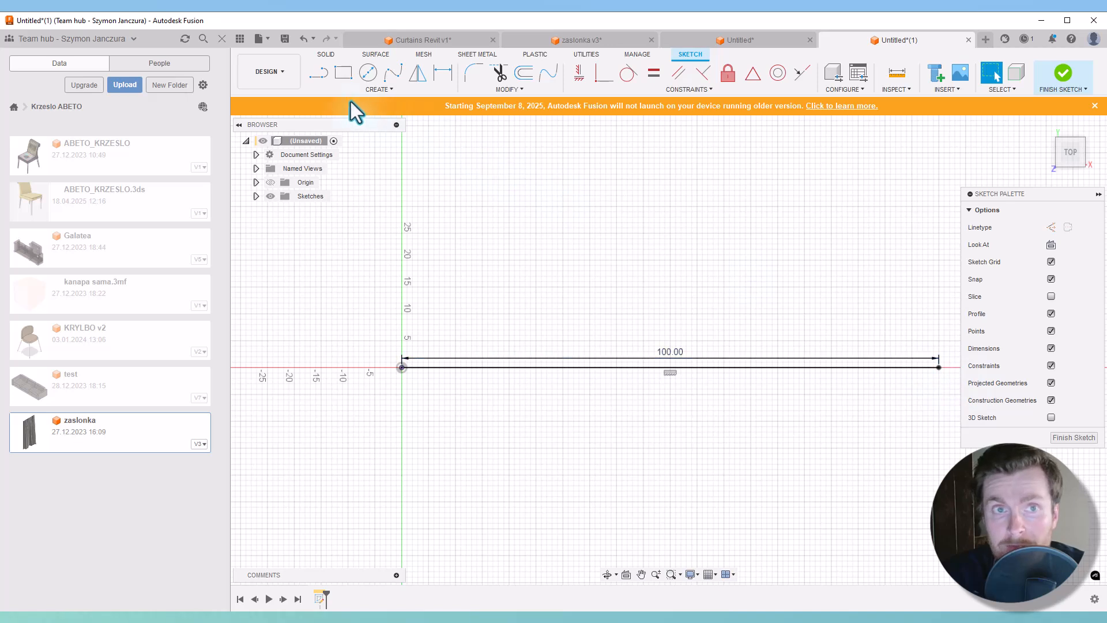
Draw a vertical line about 25 cm long up from the 100 cm line's far end, and delete the horizontal line
click(319, 72)
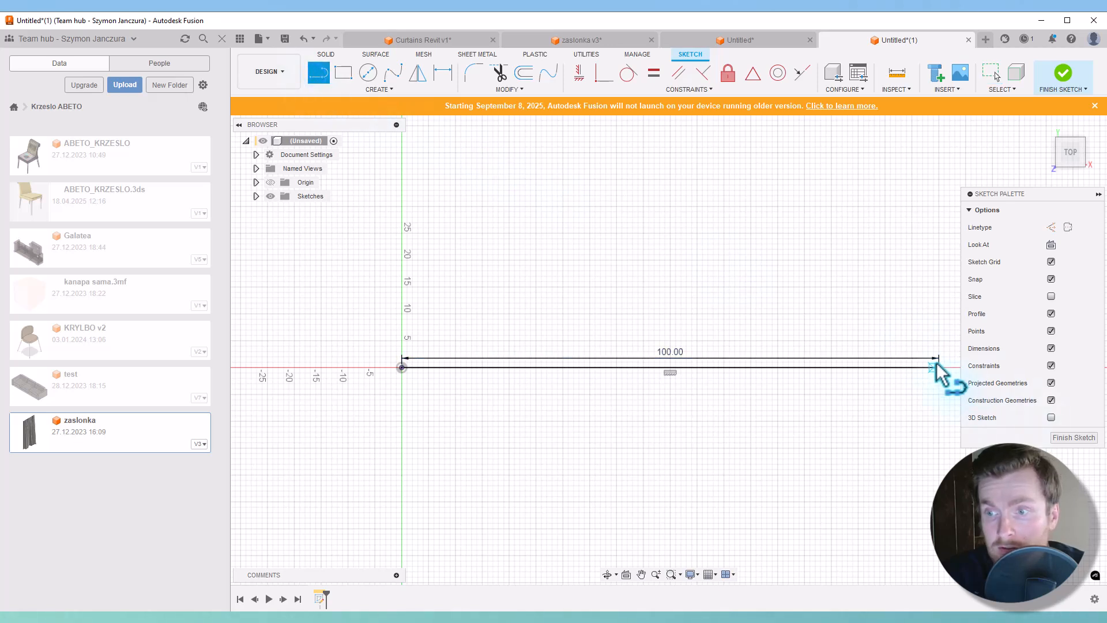
click(938, 233)
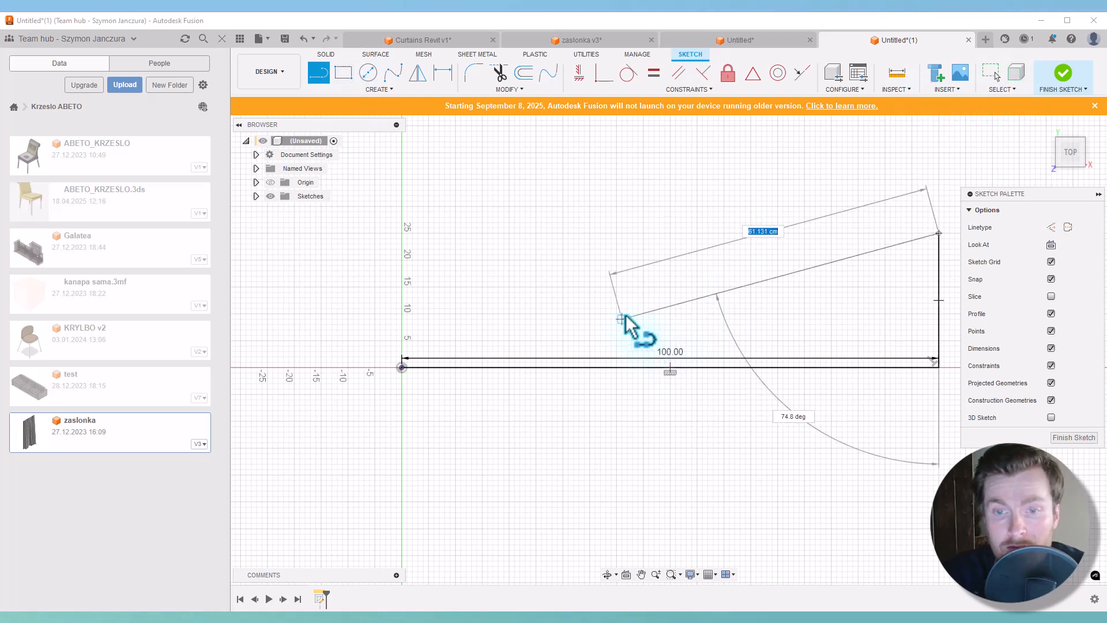
key(Escape)
click(661, 367)
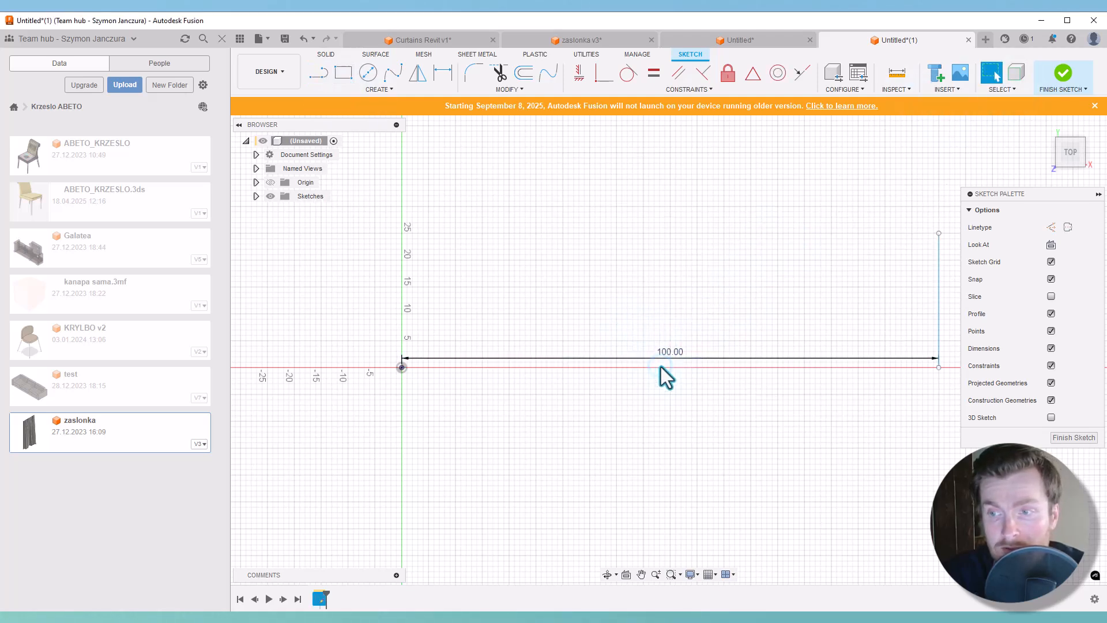
Draw a wavy fit-point spline along the red axis from the origin to the vertical line's lower end, 100 cm away, and finish the sketch
click(394, 73)
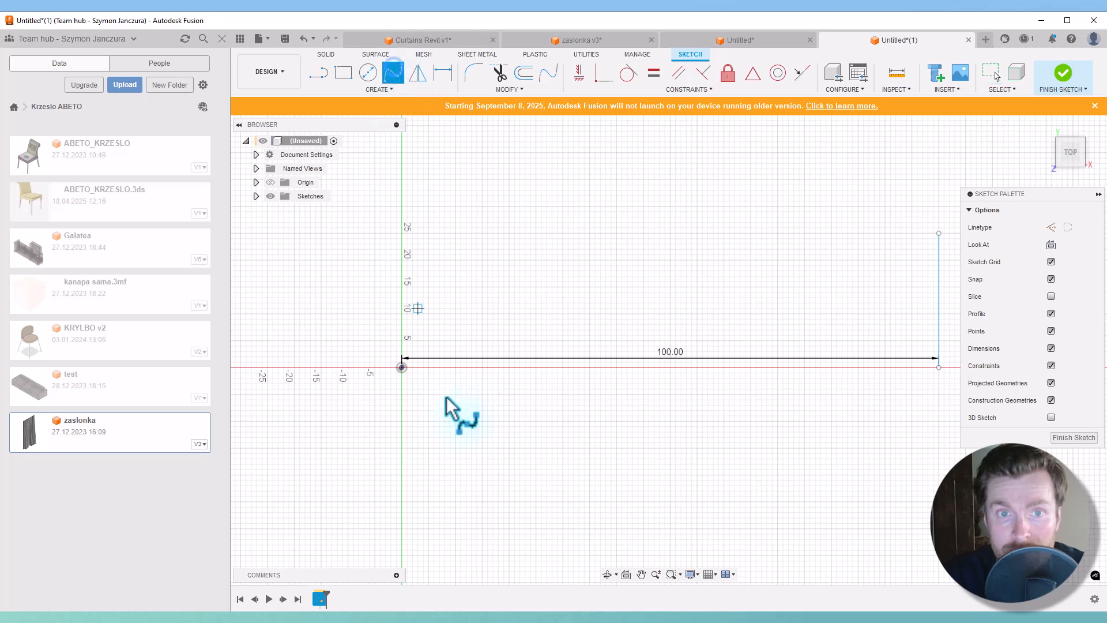
click(410, 350)
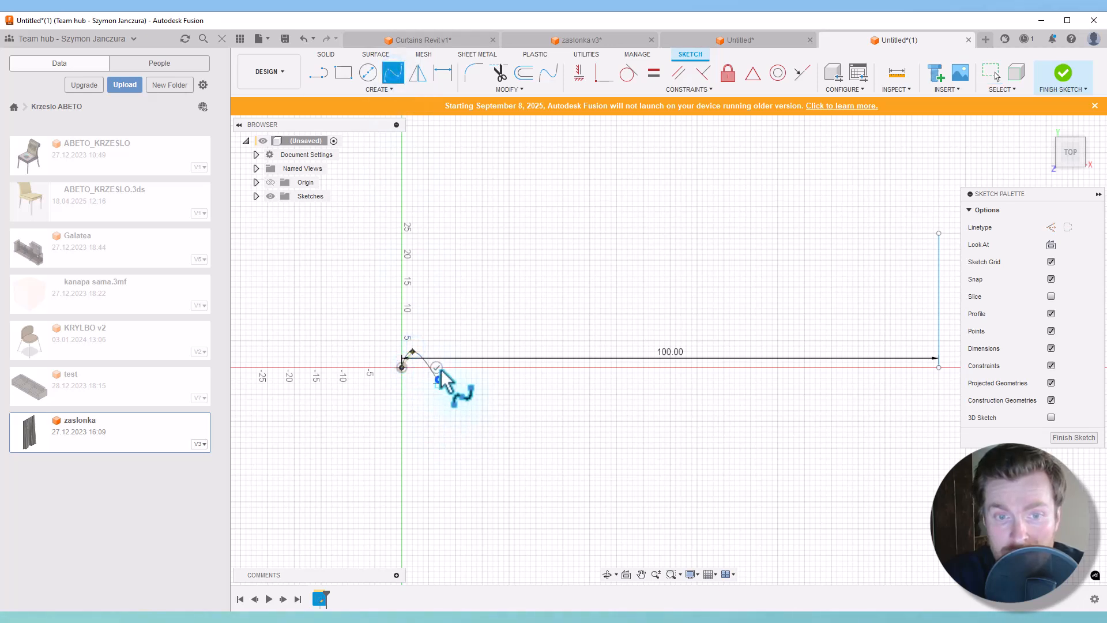
click(440, 384)
click(455, 357)
click(483, 378)
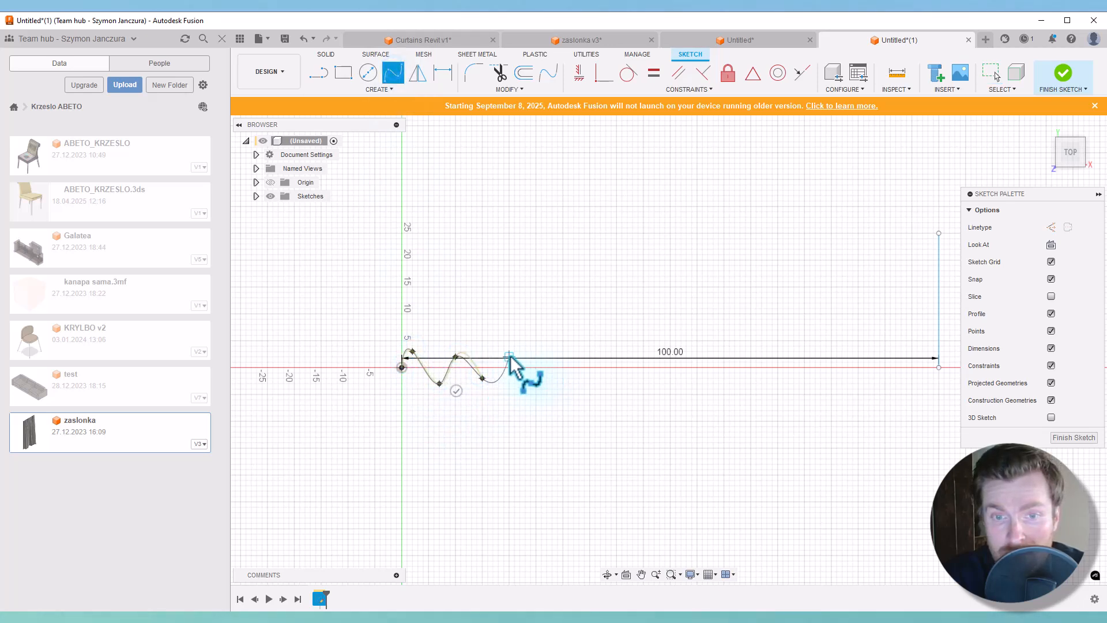
click(509, 357)
click(535, 383)
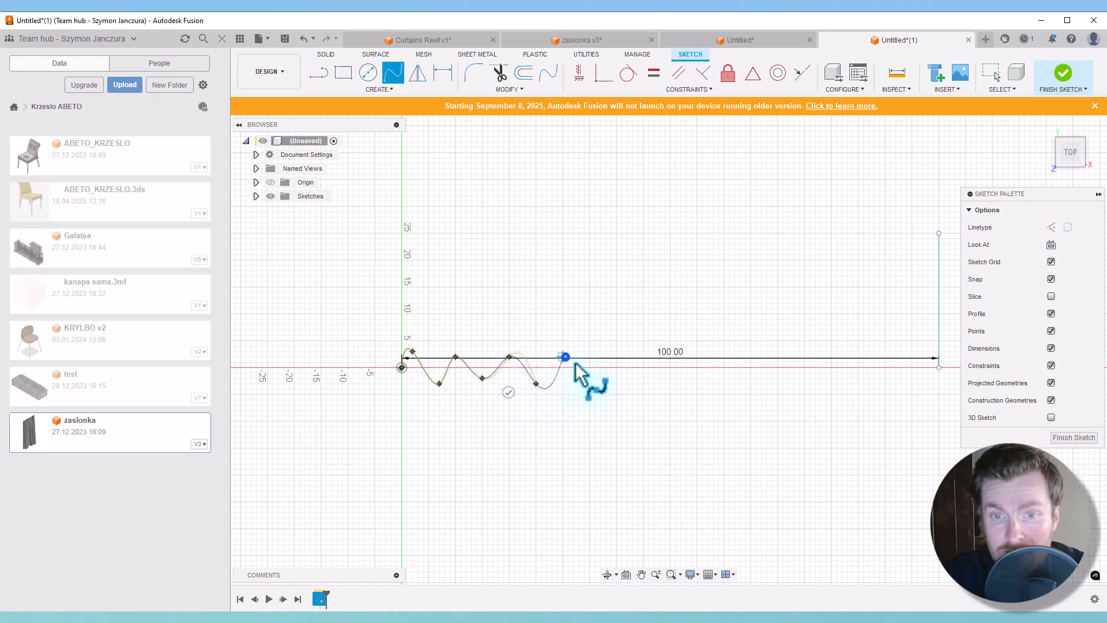
click(563, 357)
click(601, 383)
click(627, 362)
click(654, 378)
click(697, 382)
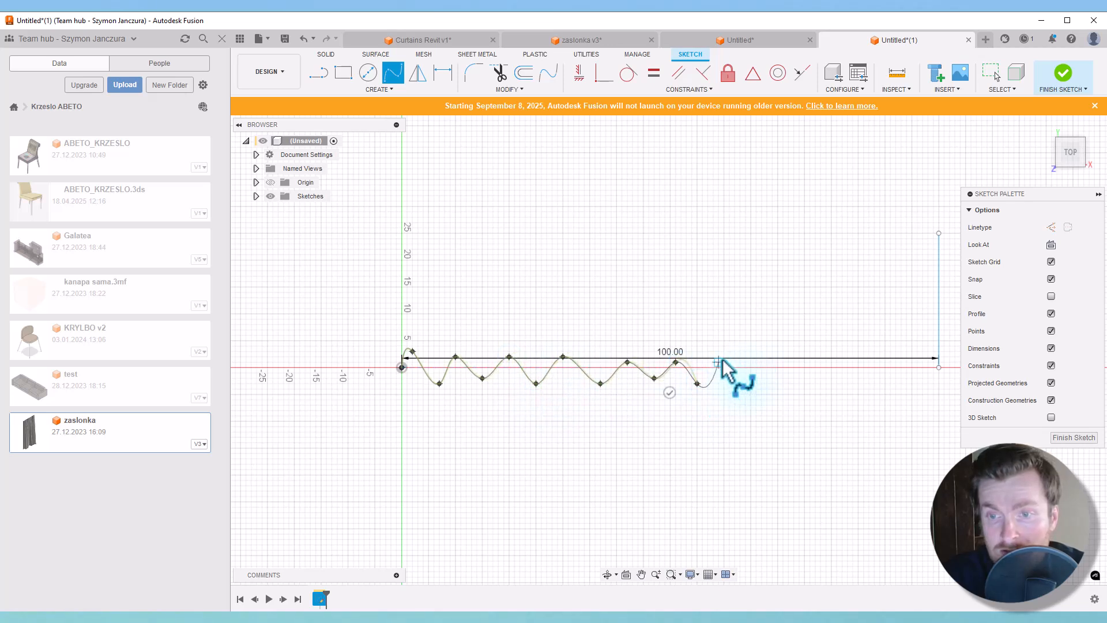
click(724, 362)
click(740, 378)
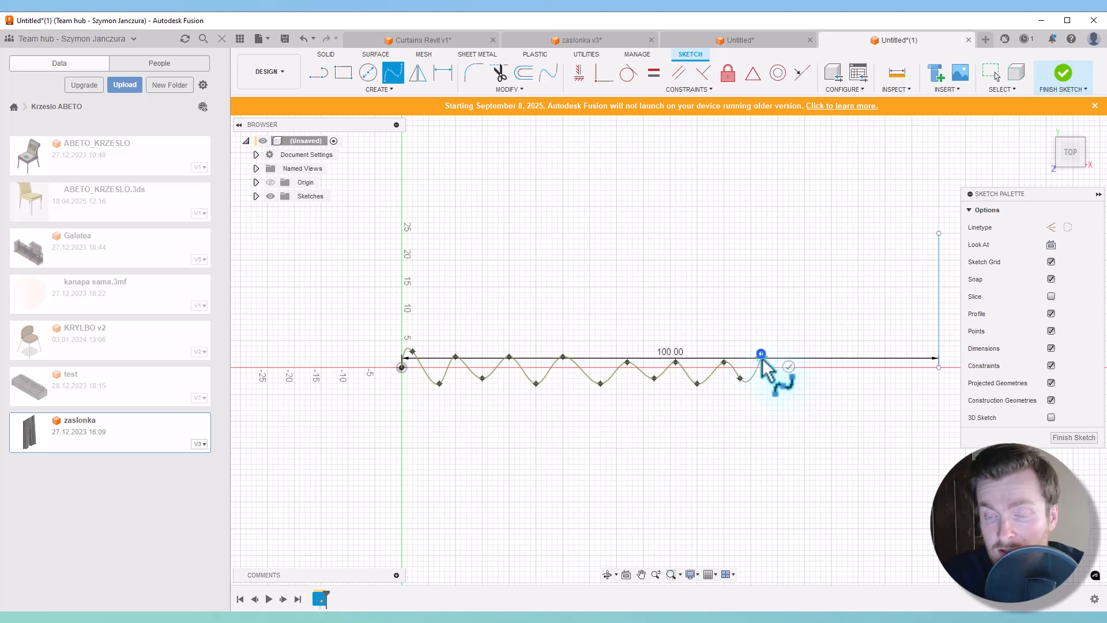
click(761, 356)
click(779, 378)
click(799, 356)
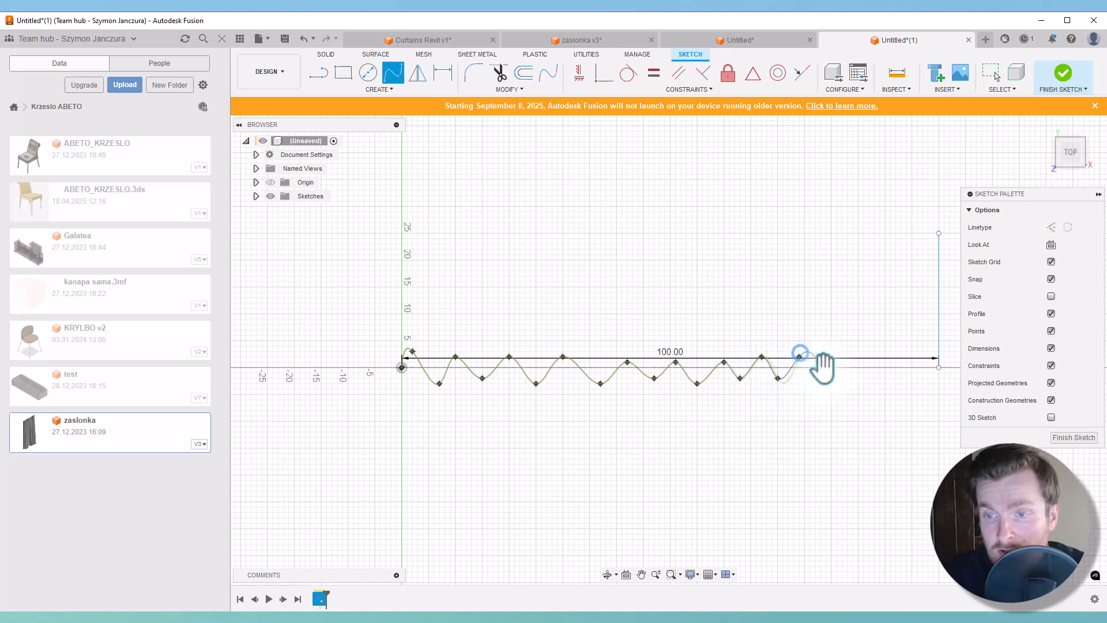
click(826, 384)
click(847, 356)
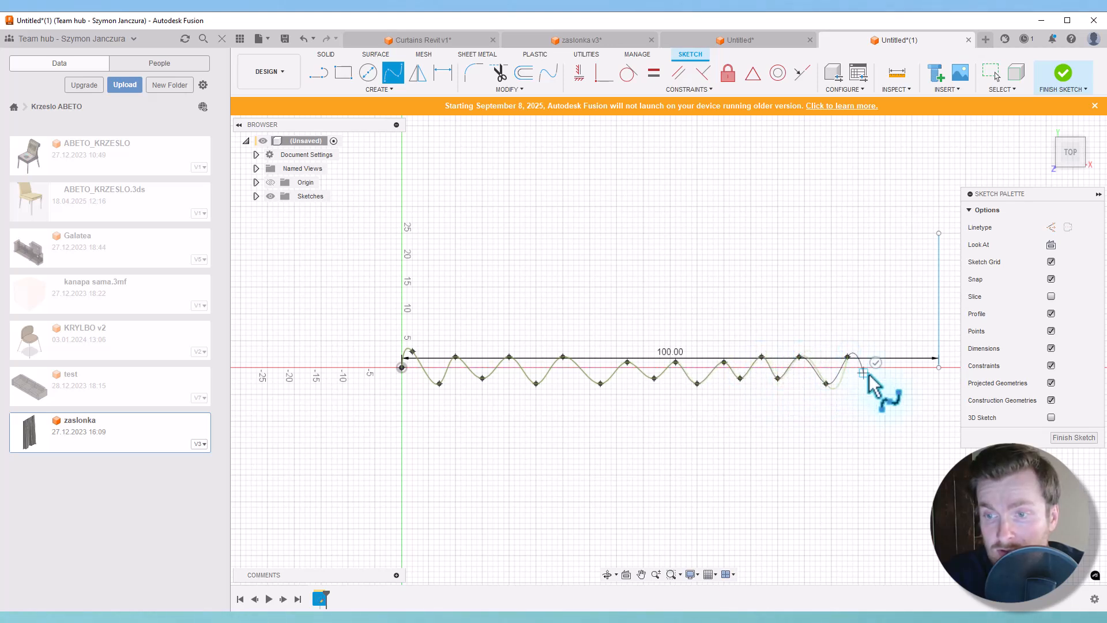
click(869, 377)
click(891, 356)
click(917, 377)
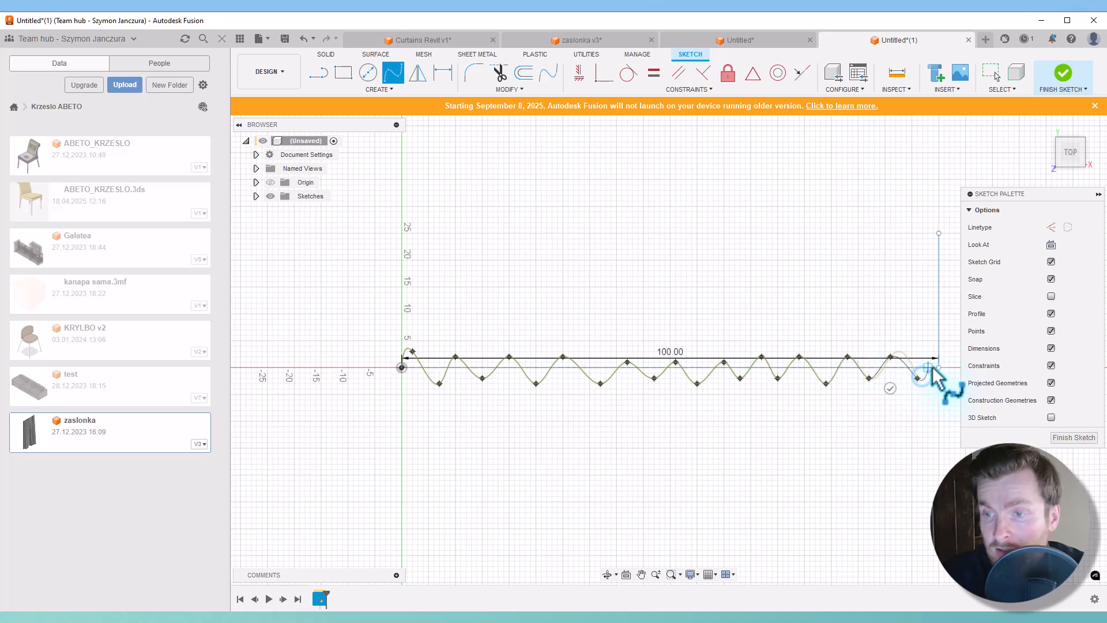
click(939, 368)
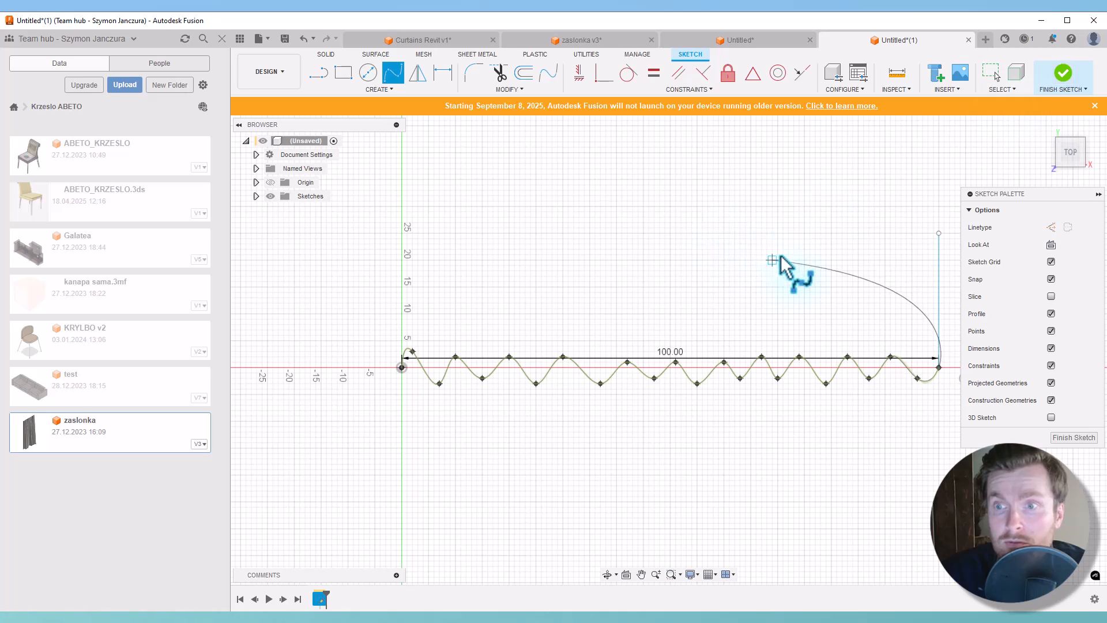
click(1060, 81)
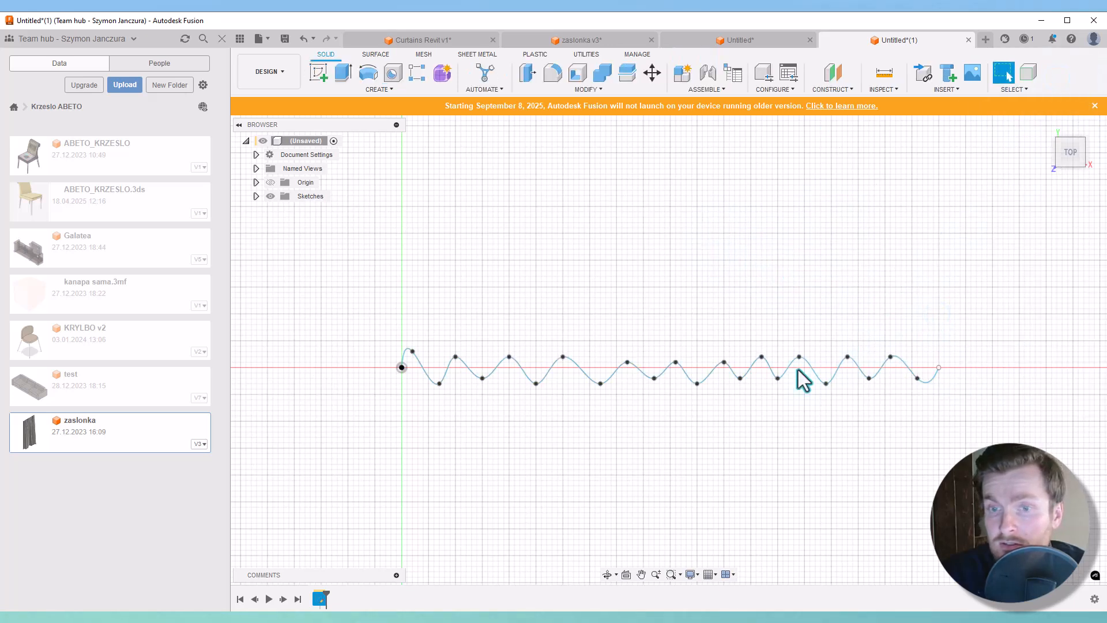
Create a form and start extruding the wavy spline upward by 200 cm as a T-spline surface
shift+middle_drag(615, 488, 657, 432)
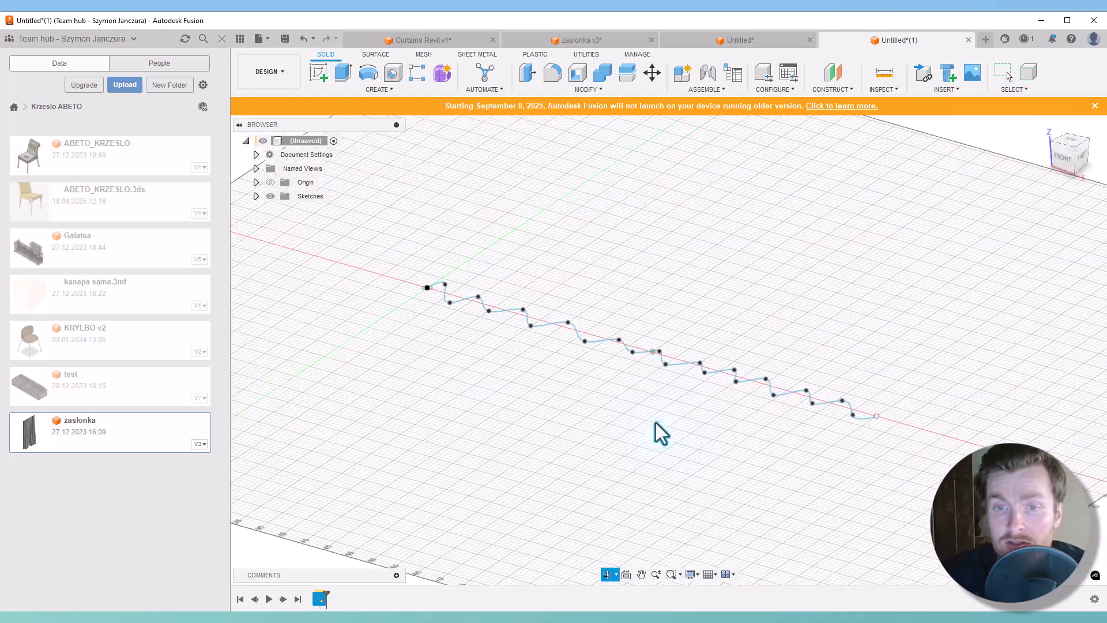
click(443, 75)
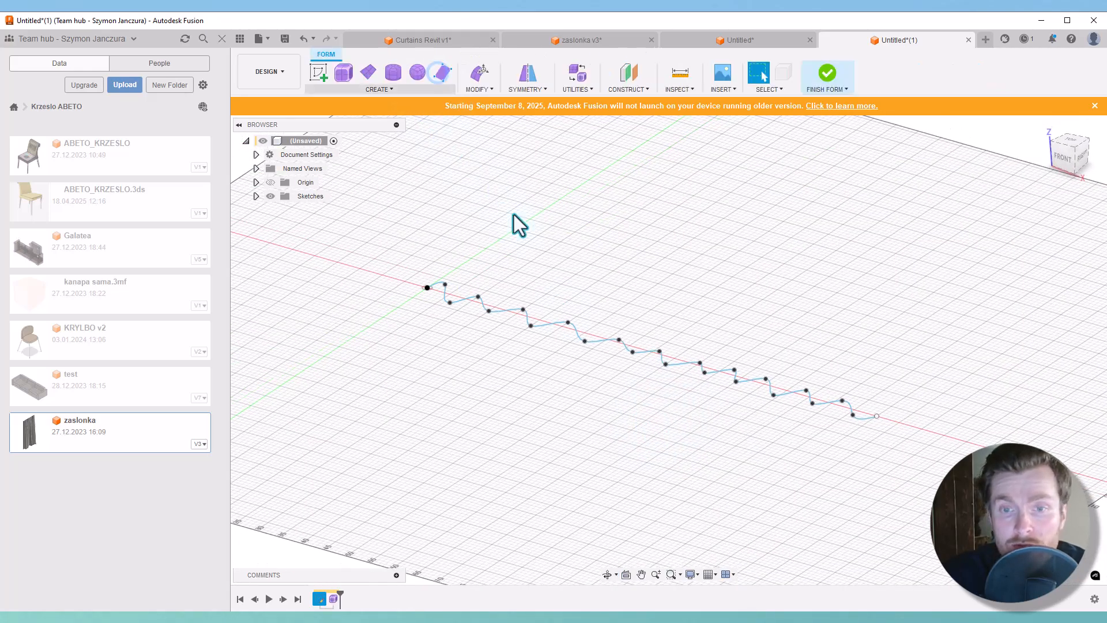
click(576, 336)
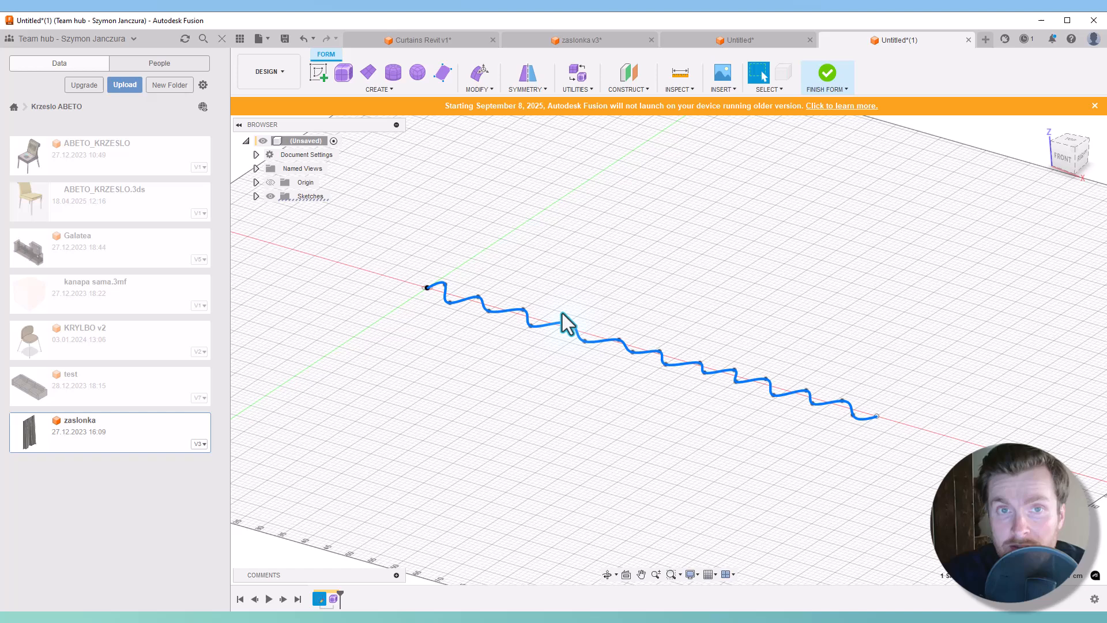
click(416, 90)
click(332, 214)
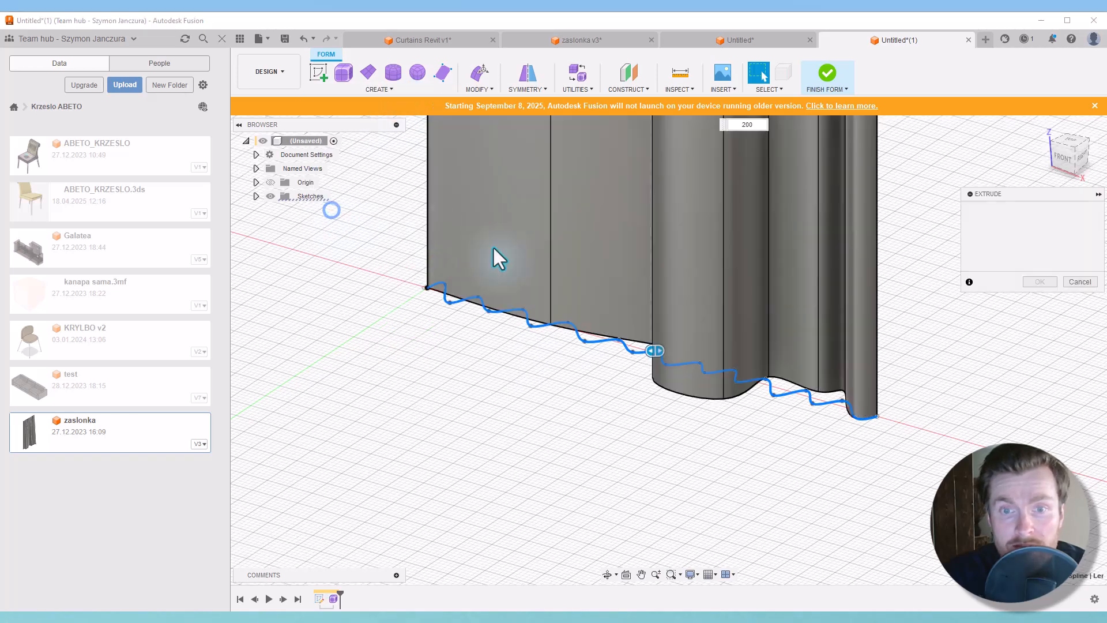
middle_drag(564, 369, 542, 455)
scroll(741, 415, up, 2)
scroll(741, 415, down, 5)
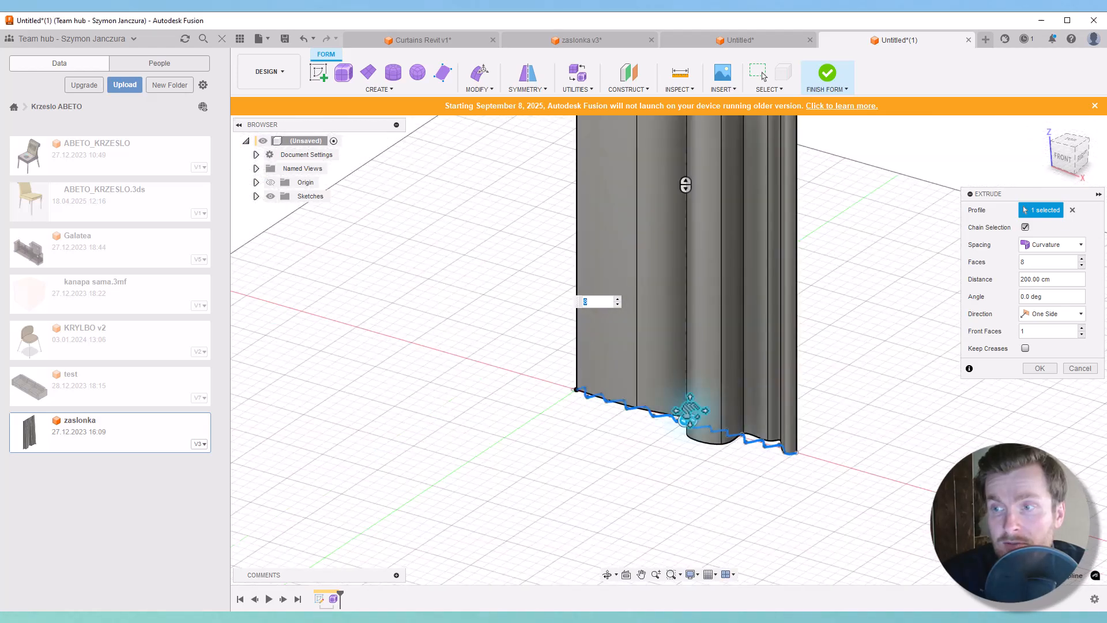
middle_drag(690, 411, 678, 471)
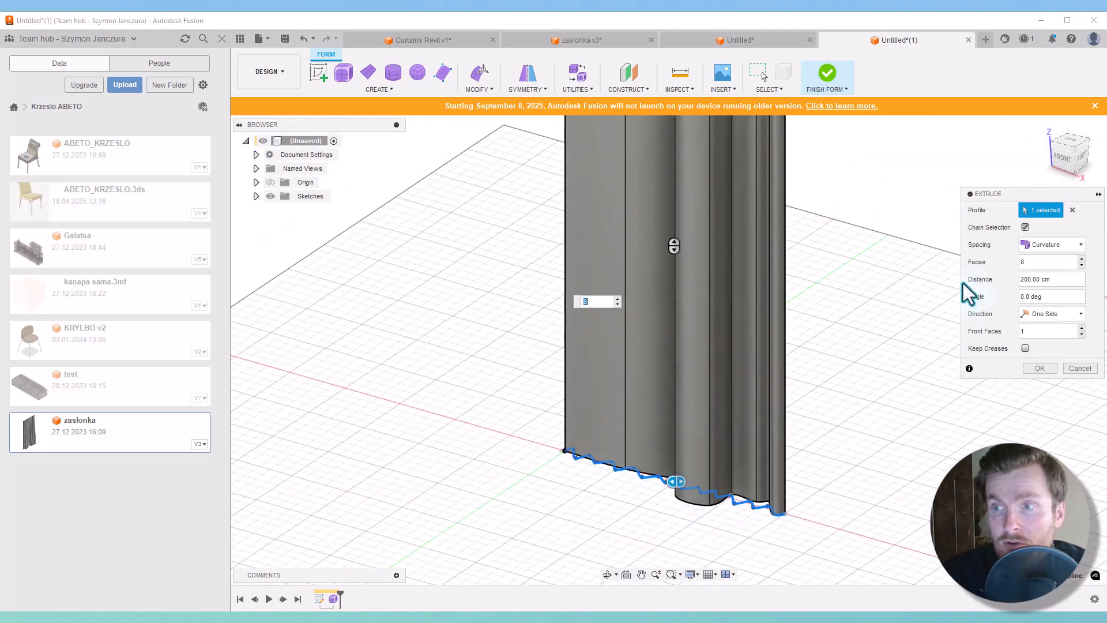
Raise the number of faces along the extruded curtain to 35 so the surface follows the spline's waves
click(1082, 259)
click(1081, 259)
click(1081, 259)
click(1082, 259)
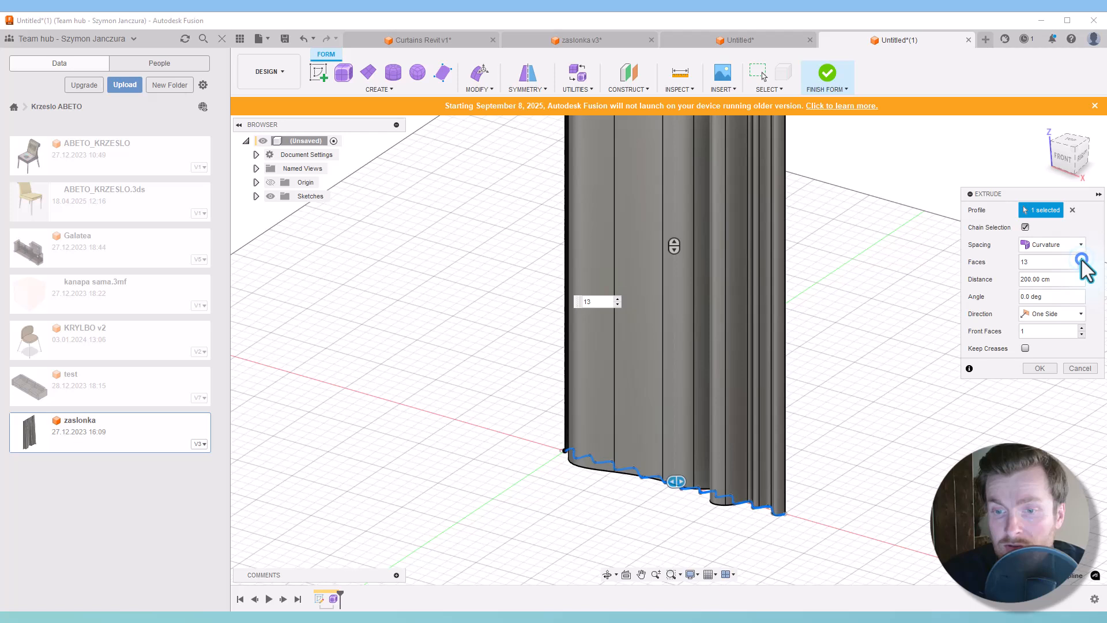
click(1082, 259)
click(1082, 259)
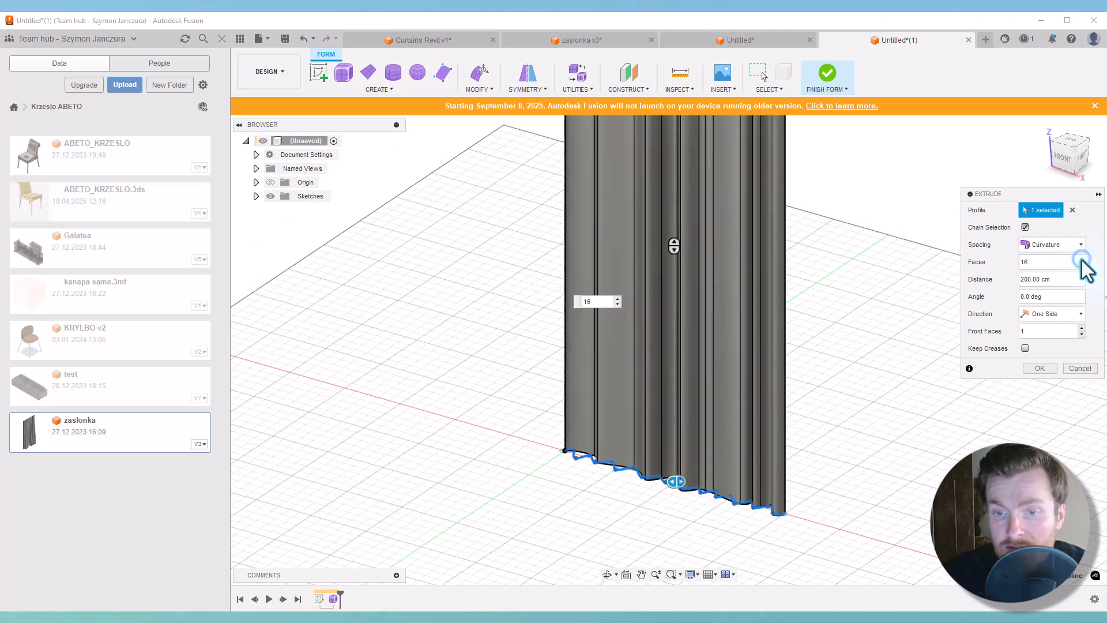
click(1081, 259)
click(1082, 259)
click(1081, 259)
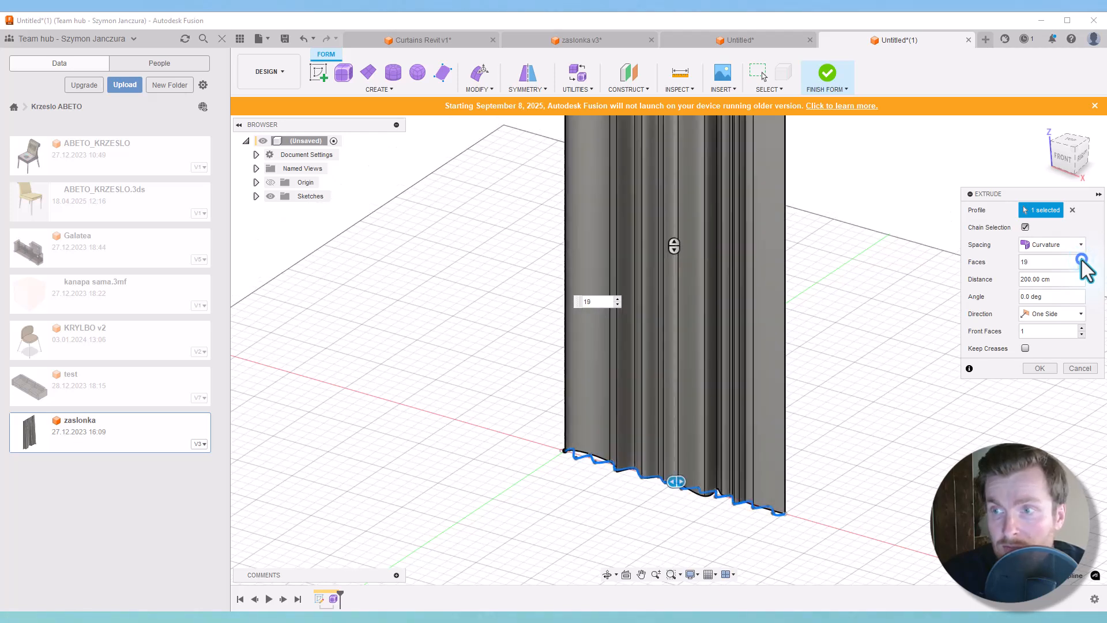
click(1081, 259)
click(1081, 259)
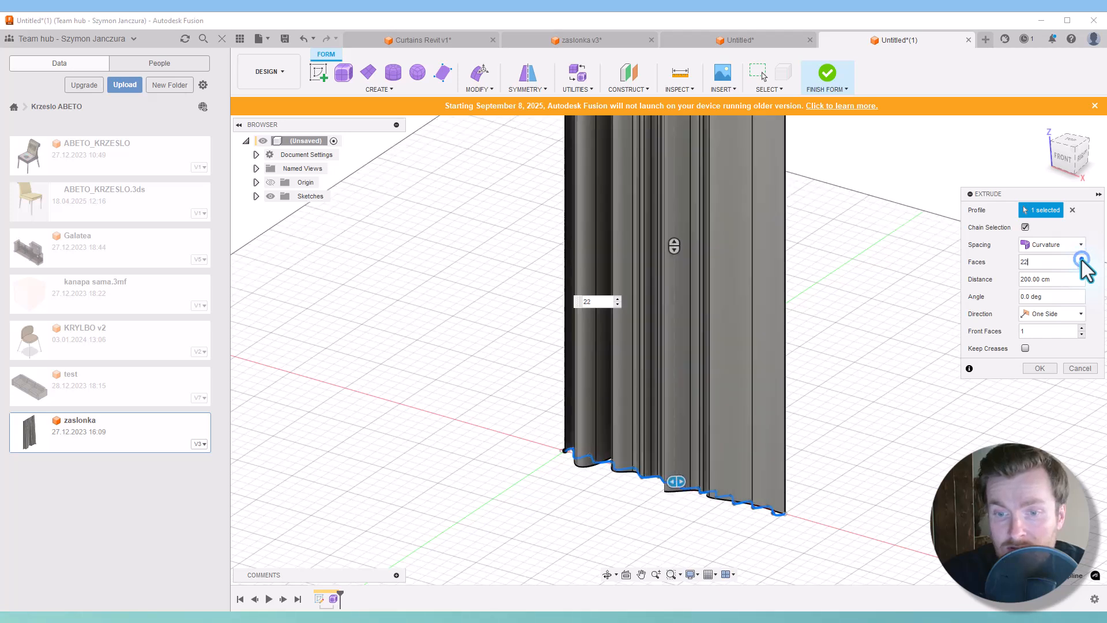
click(1081, 259)
click(1081, 259)
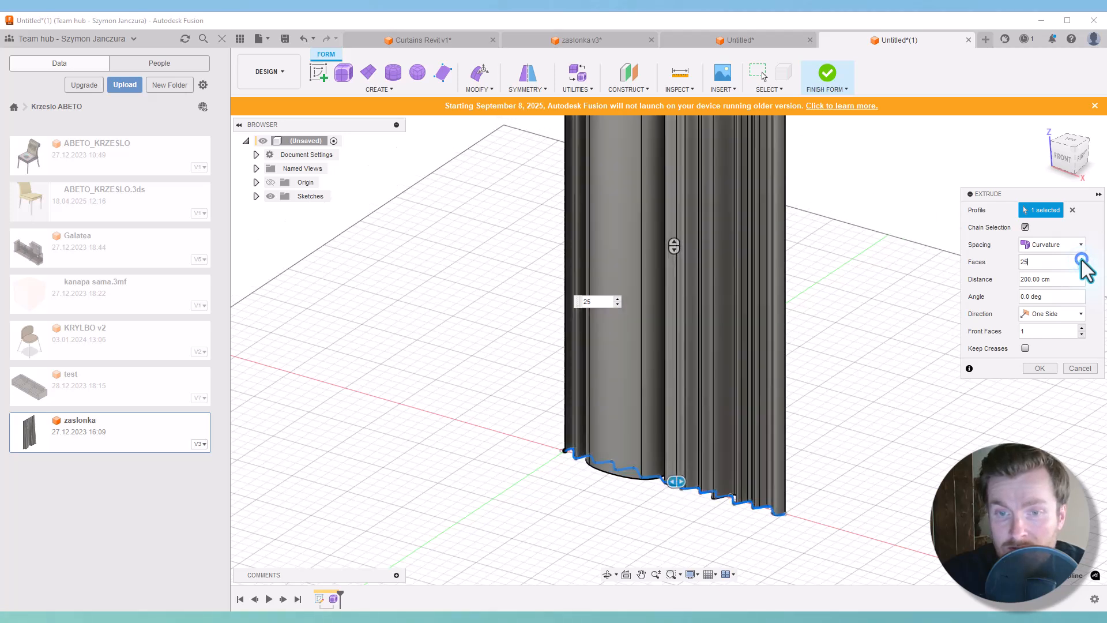
click(1081, 259)
click(1082, 259)
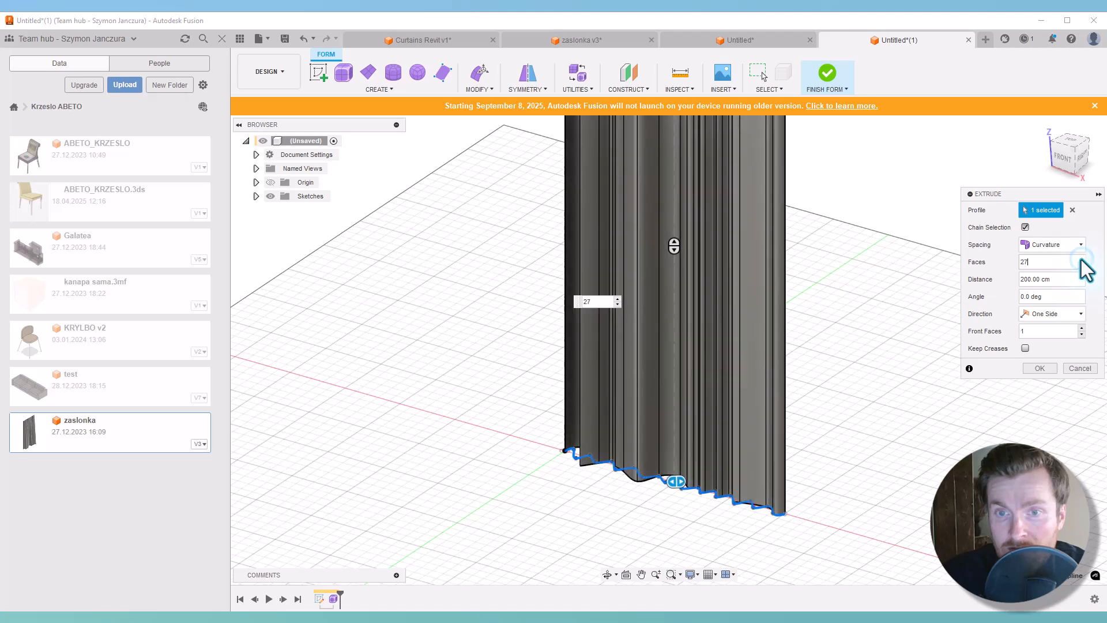
click(1082, 259)
click(1081, 259)
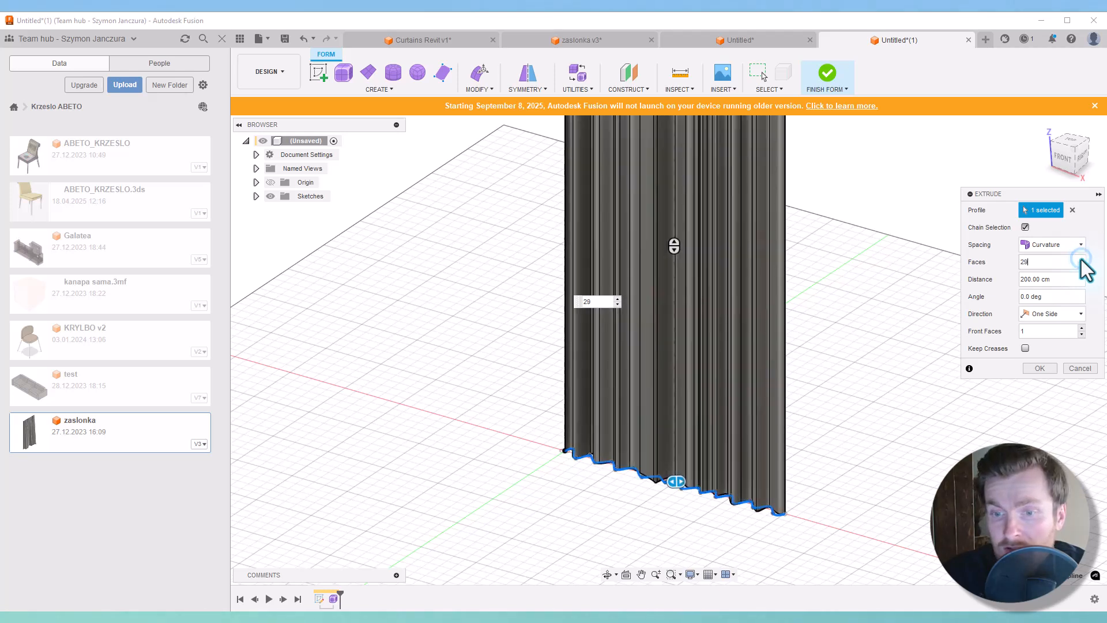
click(1081, 259)
click(1081, 259)
click(1082, 258)
click(1082, 259)
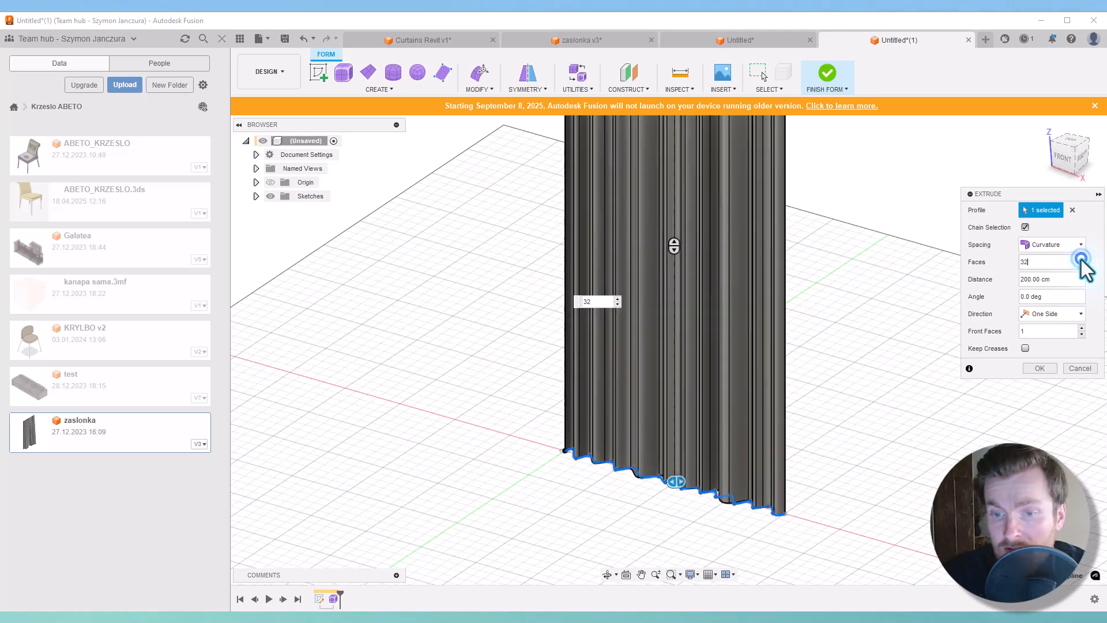
click(1081, 259)
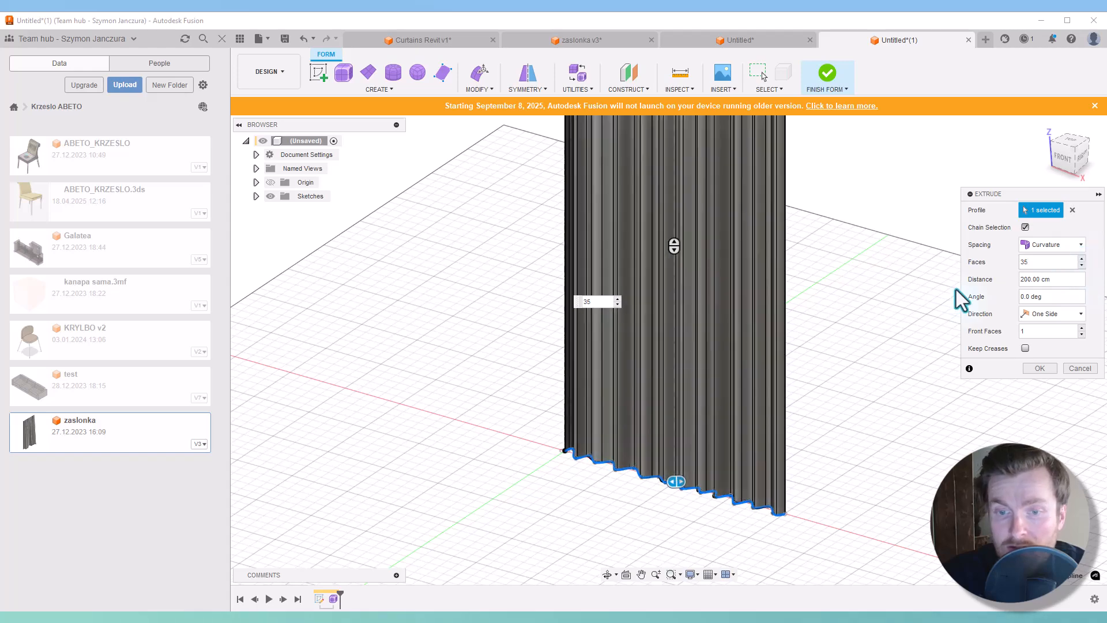
Divide the curtain's height into 3 front faces and confirm the extrusion
shift+middle_drag(573, 492, 599, 508)
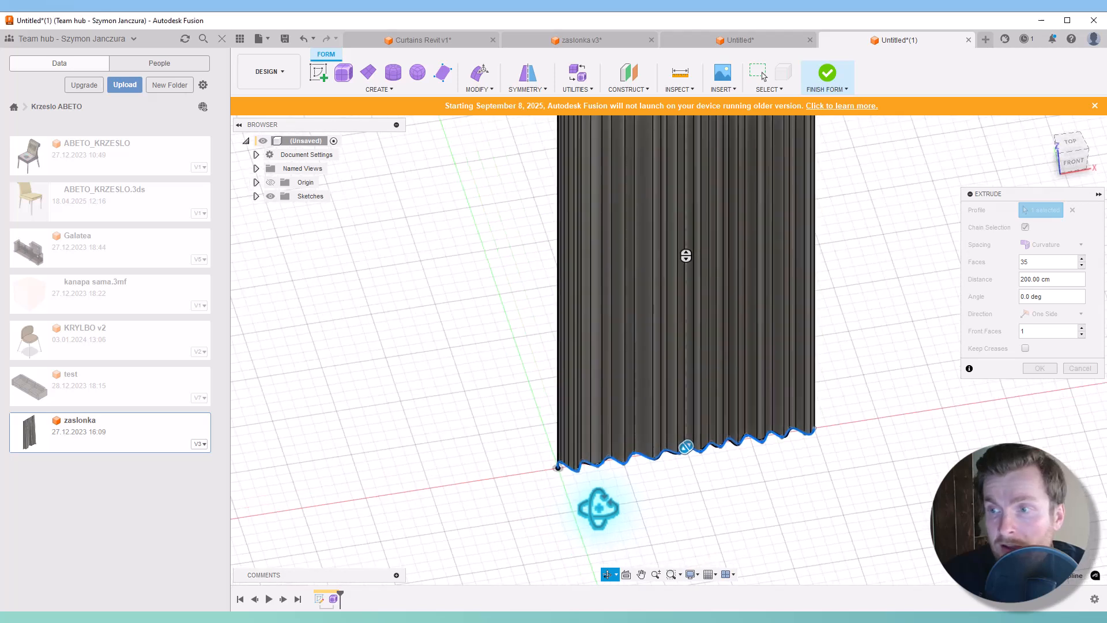
click(1082, 327)
click(1083, 327)
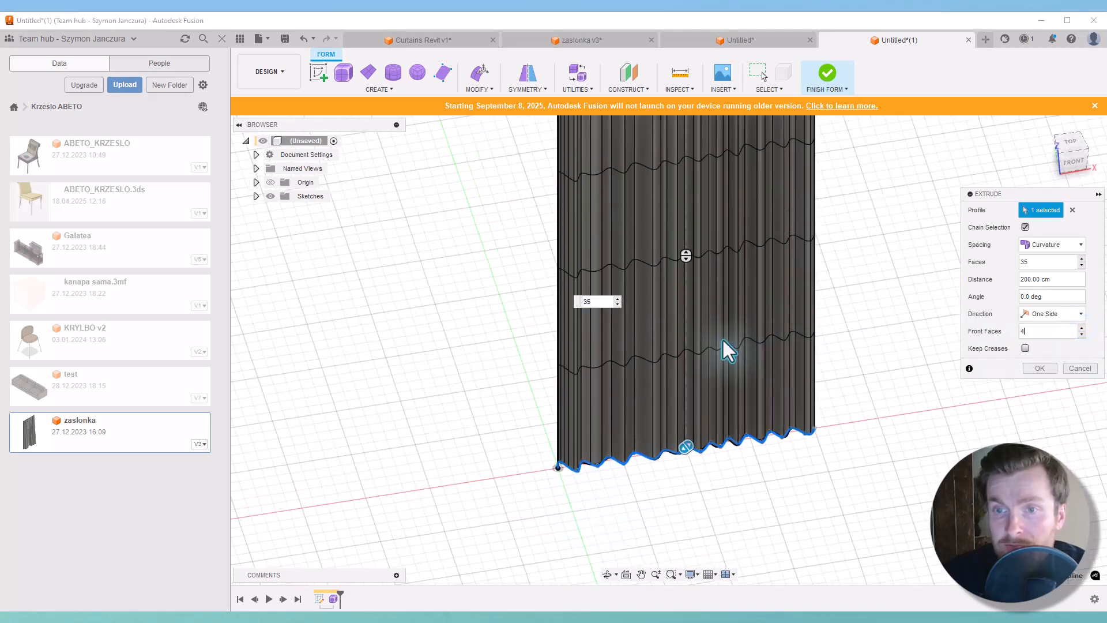
middle_drag(724, 351, 687, 395)
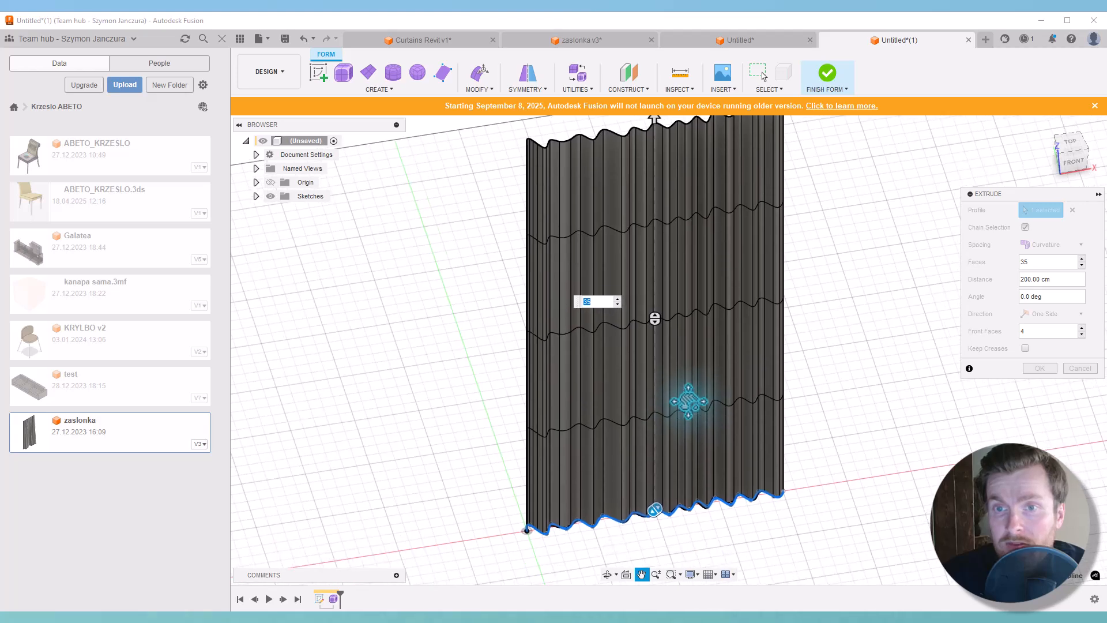
click(1082, 334)
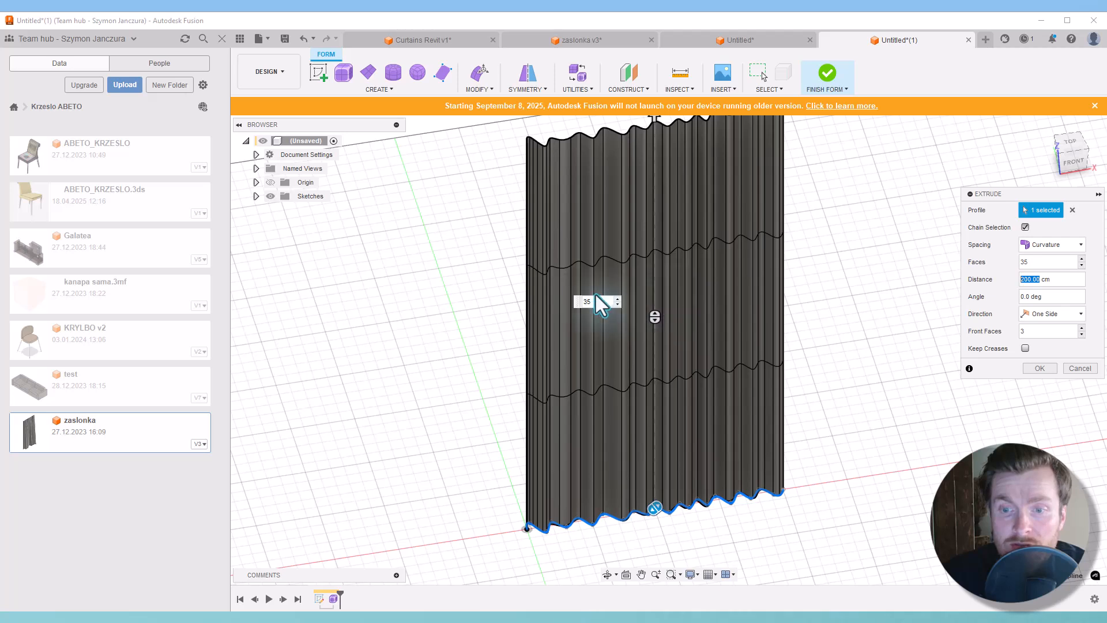
click(1038, 368)
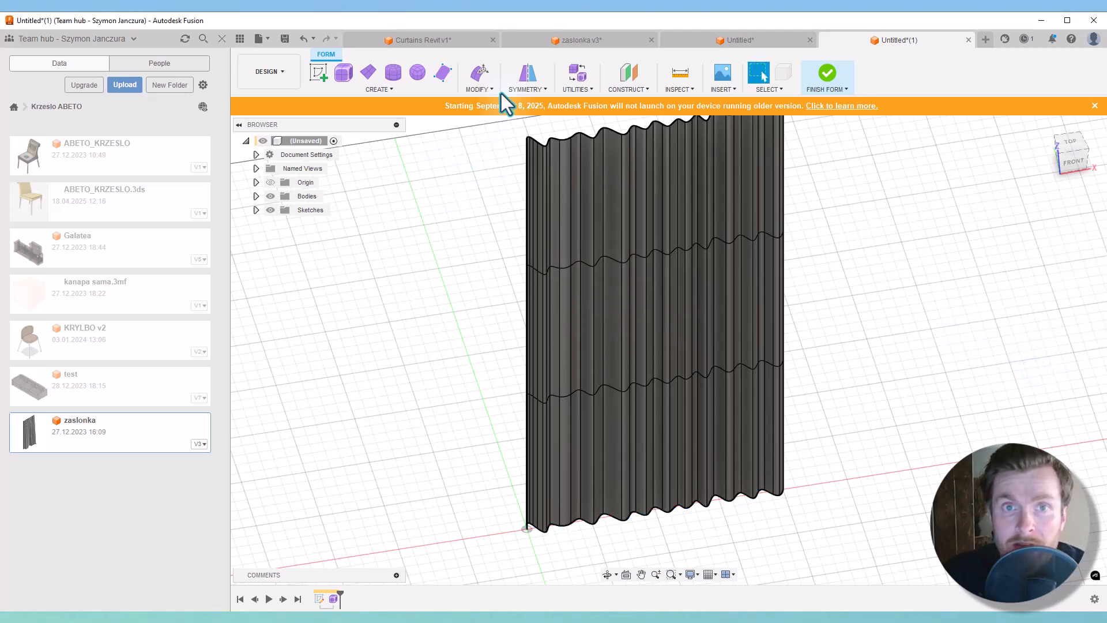
Start editing the form and move one face in the curtain's bottom row by about -3 cm and -1.7 cm to loosen the fold
click(482, 74)
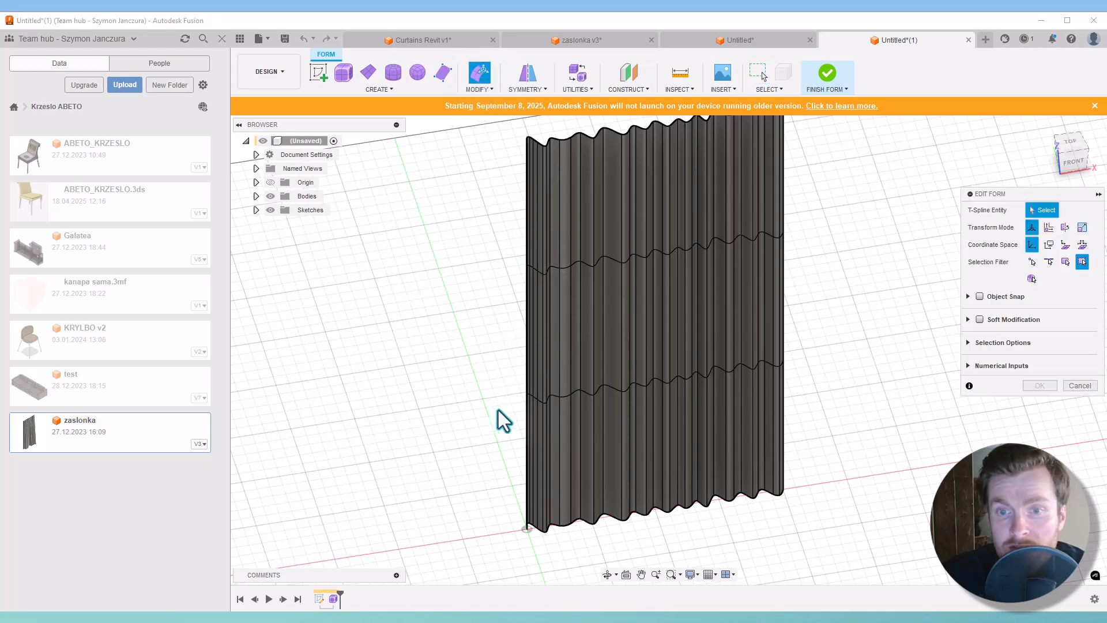
shift+middle_drag(497, 420, 626, 482)
click(639, 461)
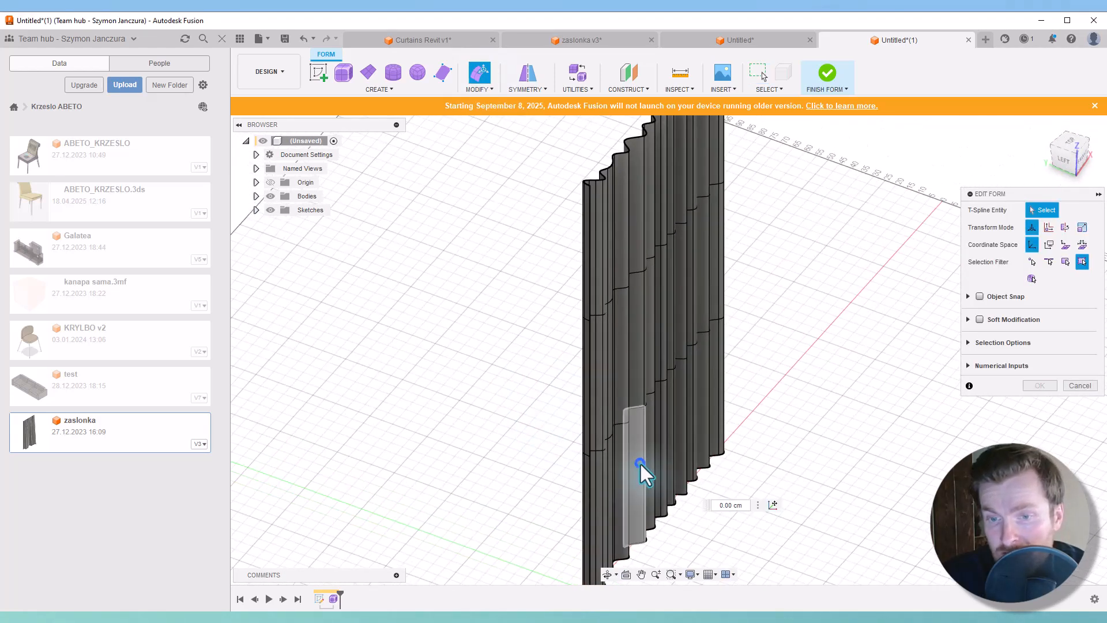
scroll(634, 490, down, 3)
scroll(634, 490, up, 4)
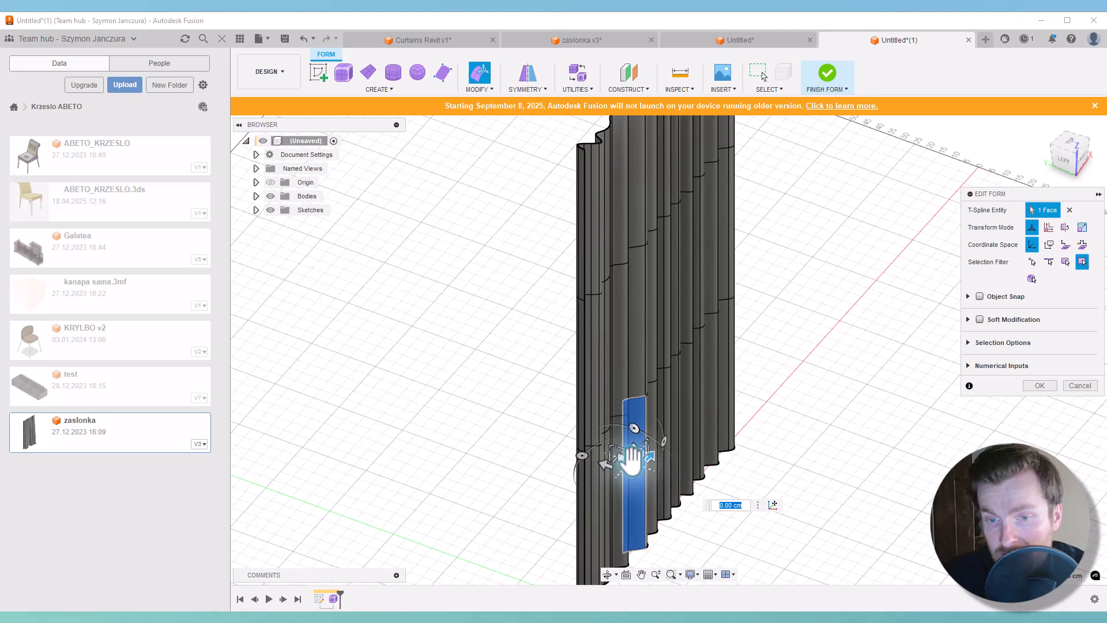
drag(630, 459, 631, 470)
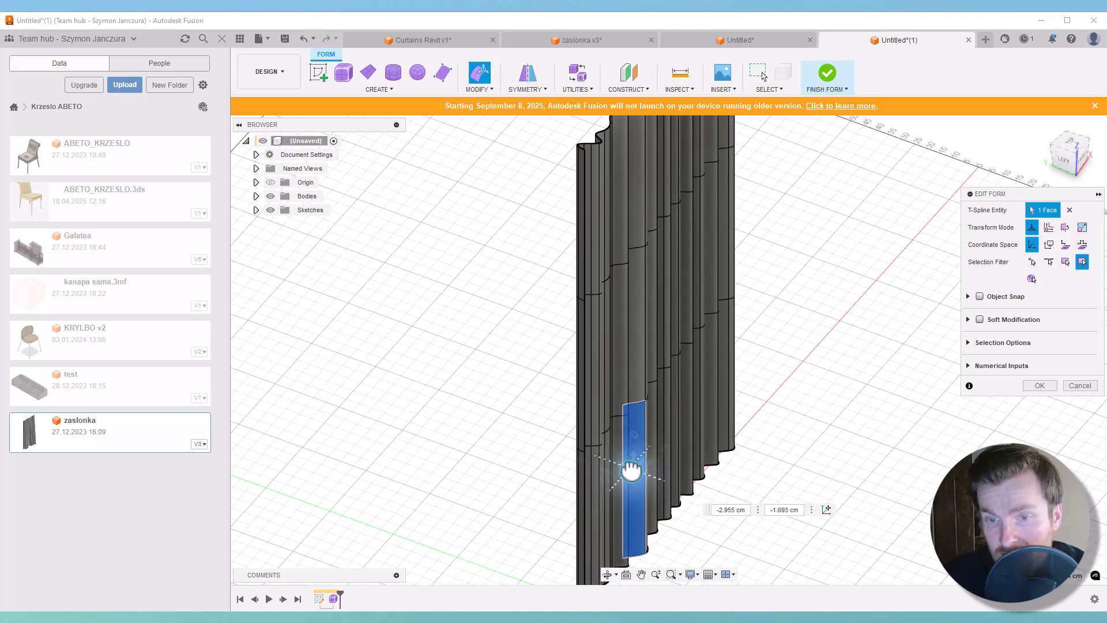
Move a vertex on the lower horizontal seam by about -3.1 cm and a vertical bottom-row edge by about -5 cm
click(659, 353)
click(652, 372)
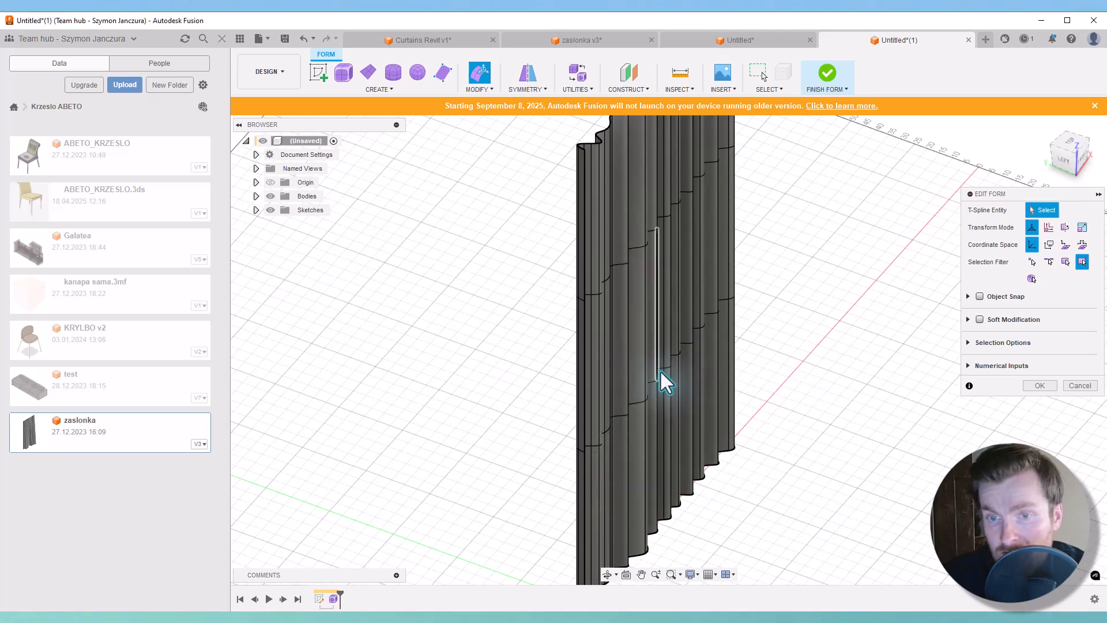
click(663, 372)
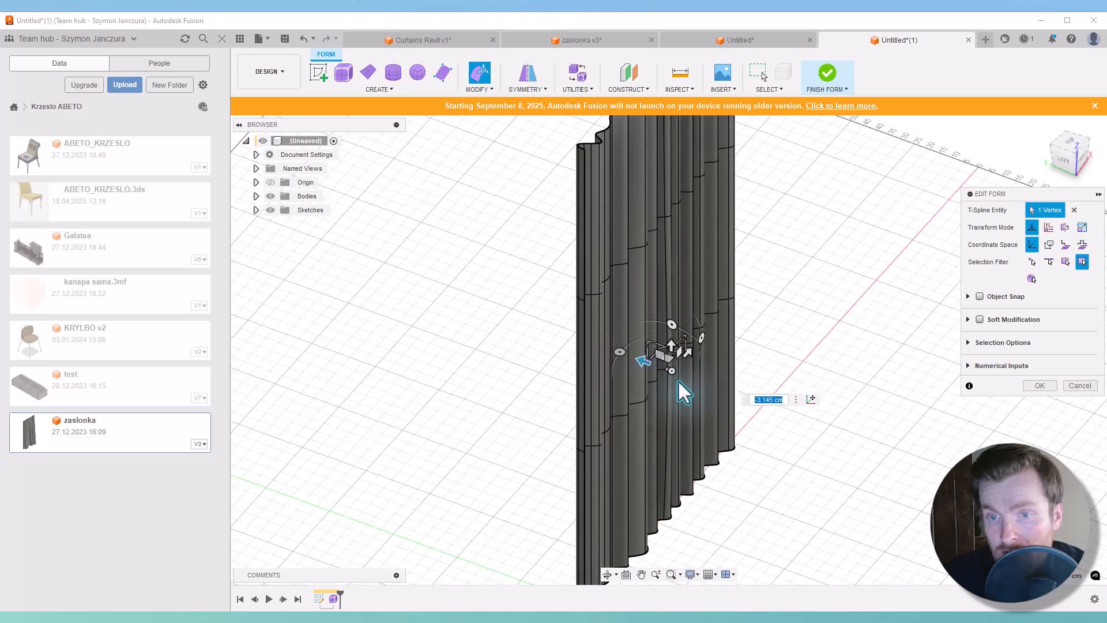
click(703, 478)
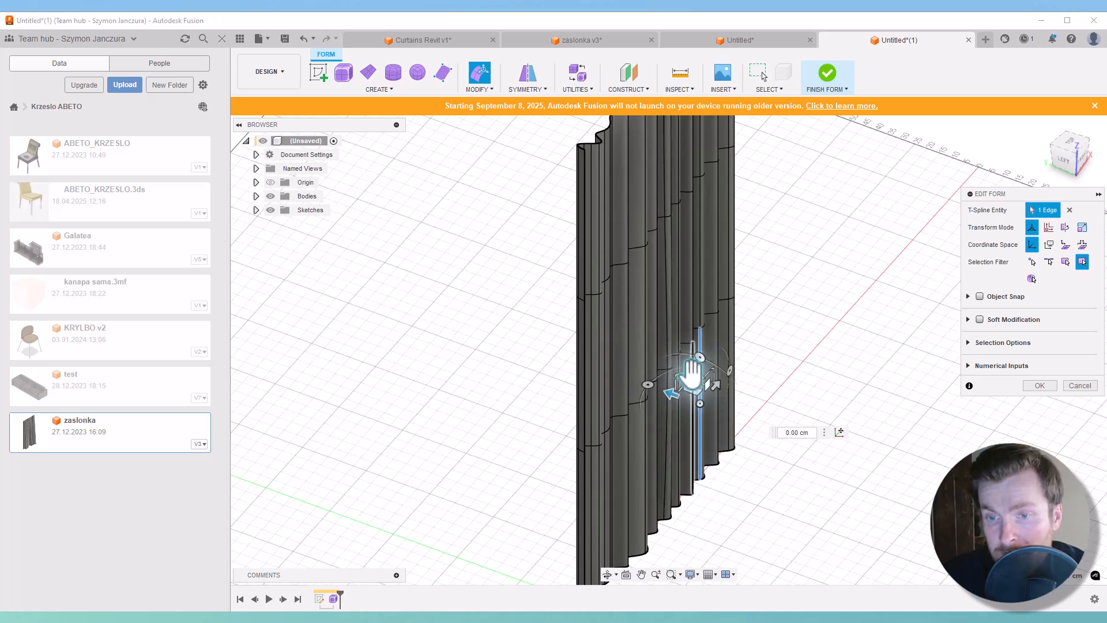
drag(679, 398, 685, 398)
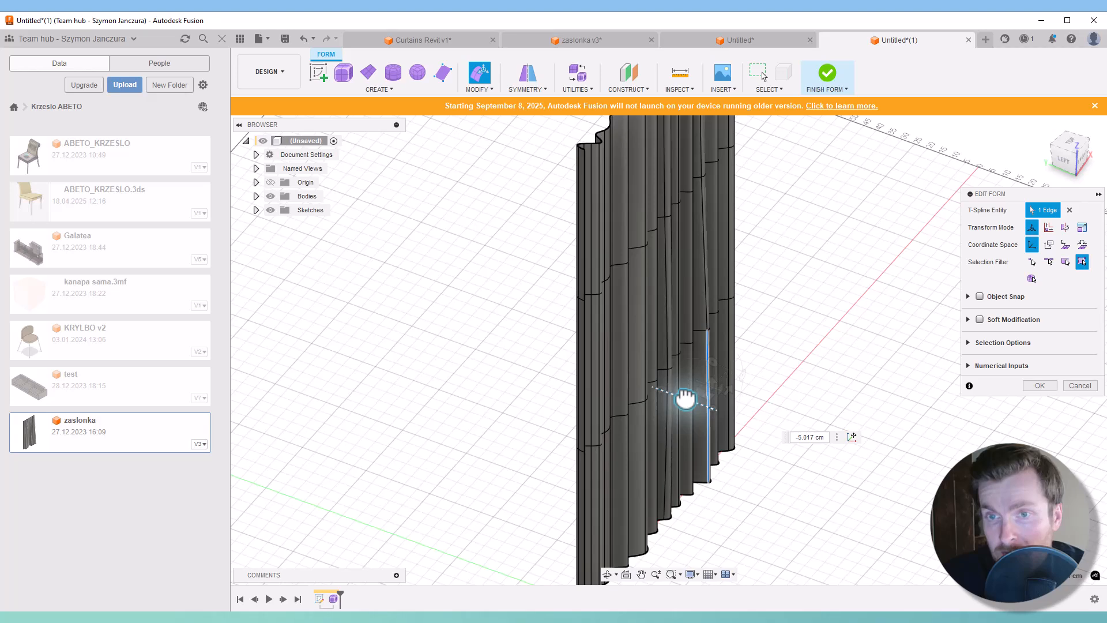
Shift a middle-row face slightly outward and pull a vertex on the curtain's wavy bottom edge to vary the folds
click(629, 314)
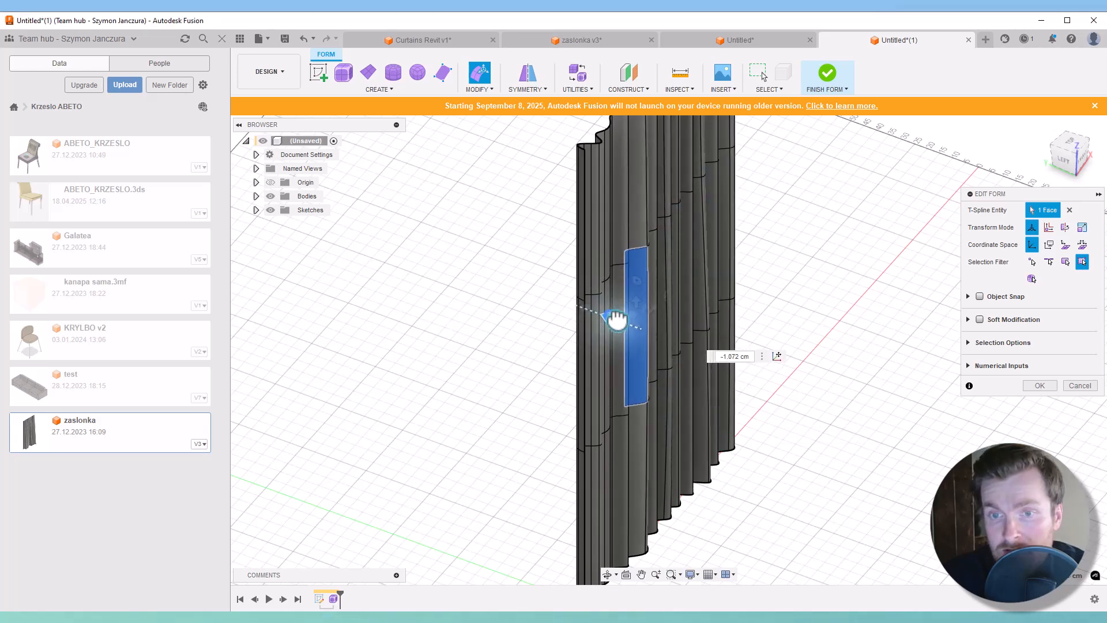
drag(617, 320, 622, 324)
shift+middle_drag(807, 415, 630, 434)
click(607, 447)
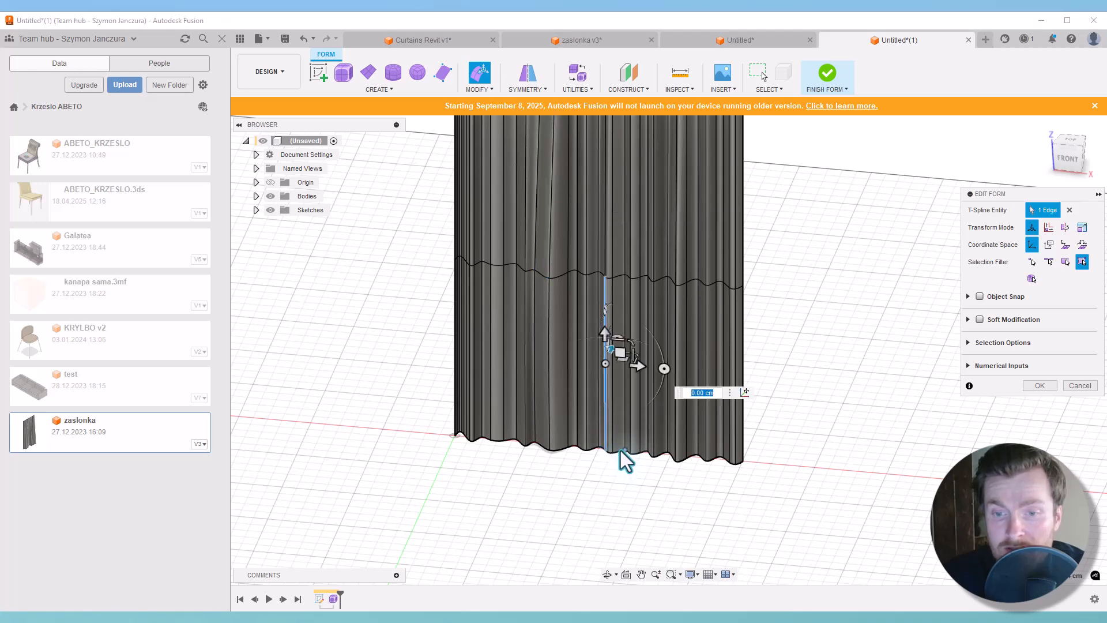
click(613, 453)
shift+middle_drag(613, 456, 630, 461)
scroll(630, 461, down, 1)
drag(651, 436, 776, 441)
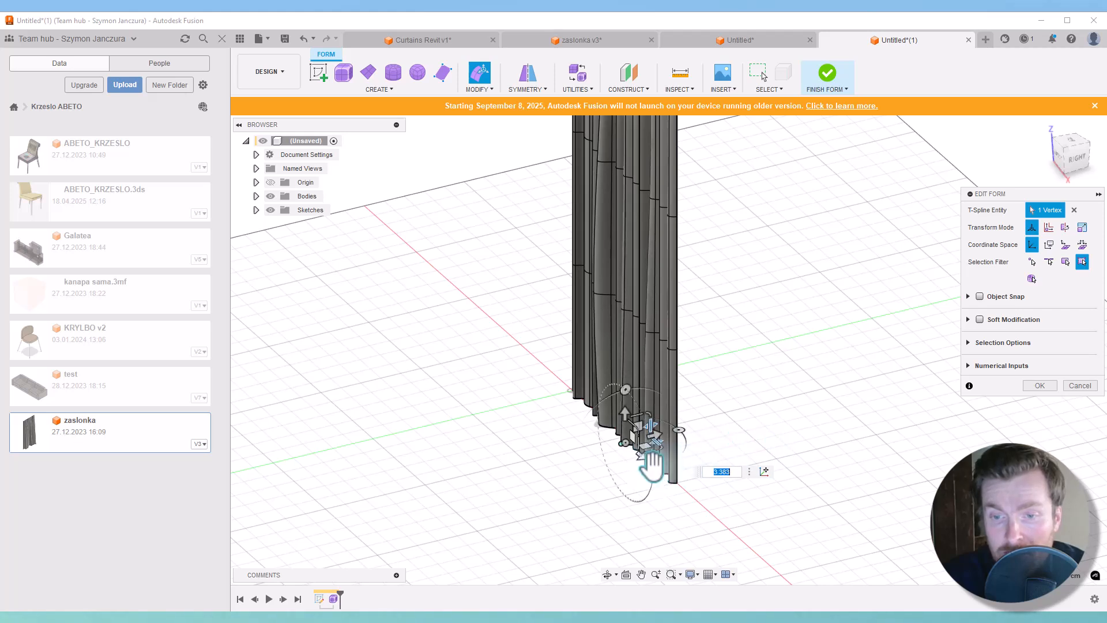
Move a bottom-row face near the curtain's far end and adjust a fold in the top row
click(667, 481)
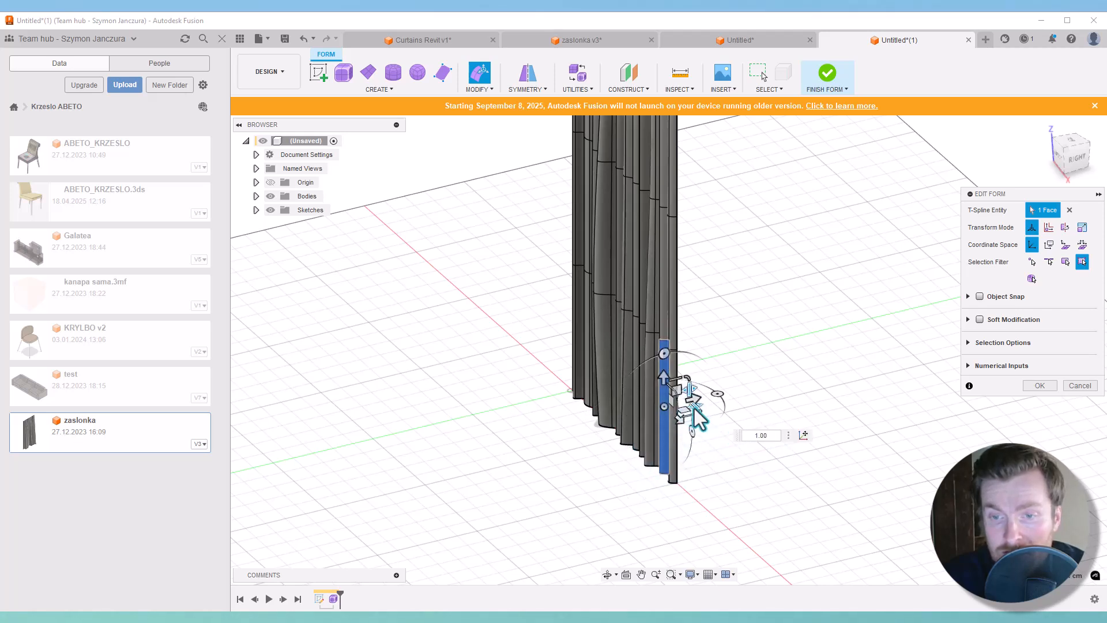
drag(690, 401, 687, 411)
middle_drag(563, 373, 557, 460)
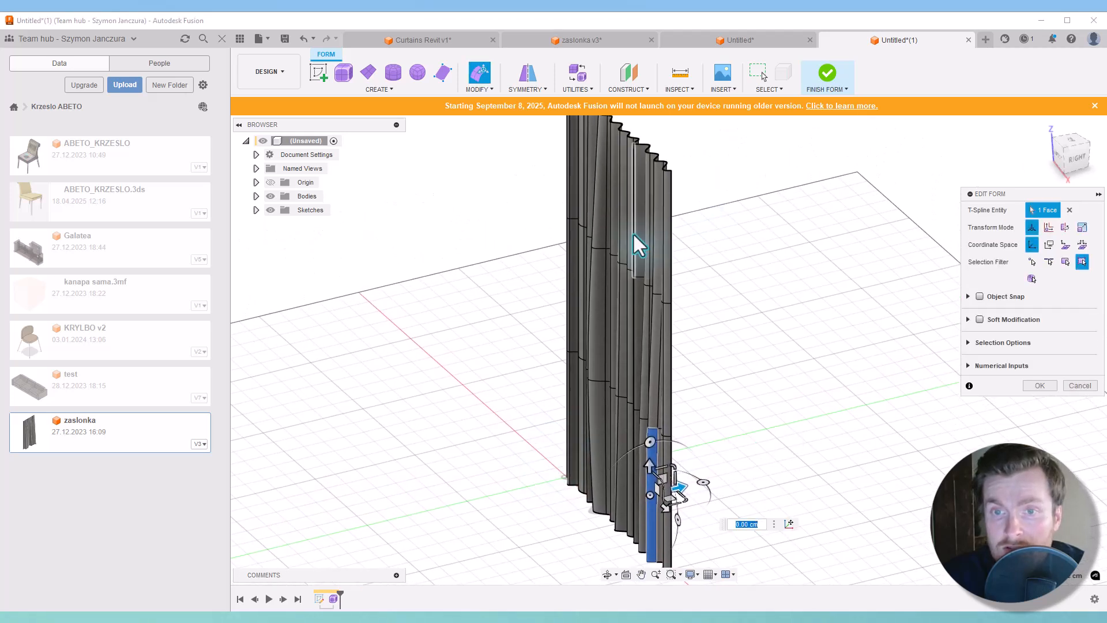
click(634, 235)
mouse_move(670, 205)
mouse_down()
mouse_move(656, 211)
mouse_move(669, 208)
mouse_up()
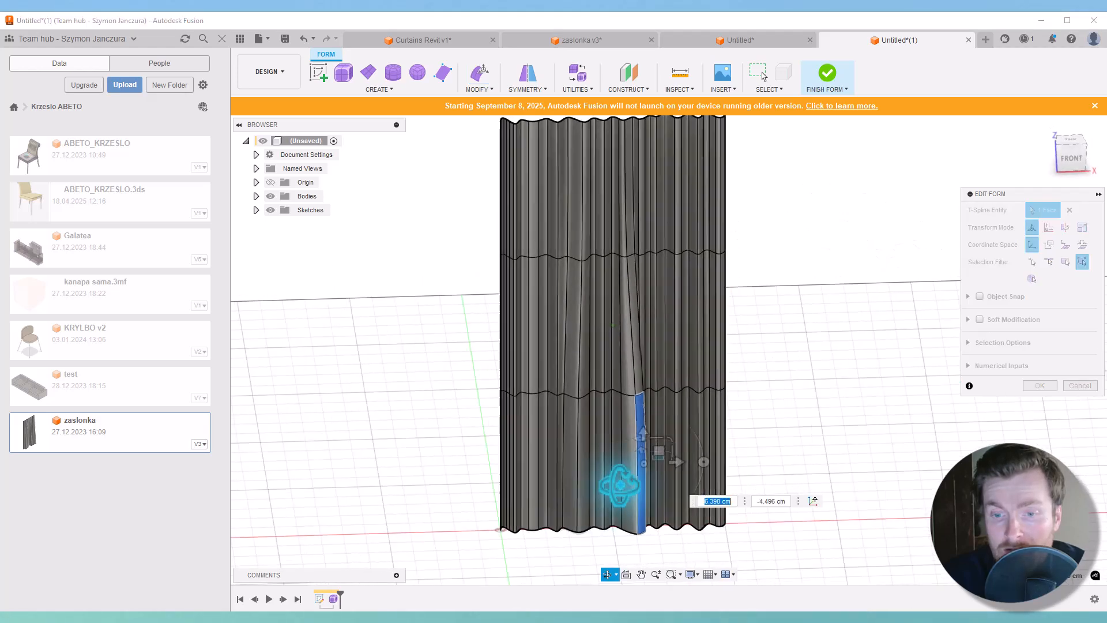
Undo the last move of the bottom-row face and finish the form
mouse_move(619, 486)
shift+middle_down()
mouse_move(604, 486)
mouse_move(612, 494)
shift+middle_up()
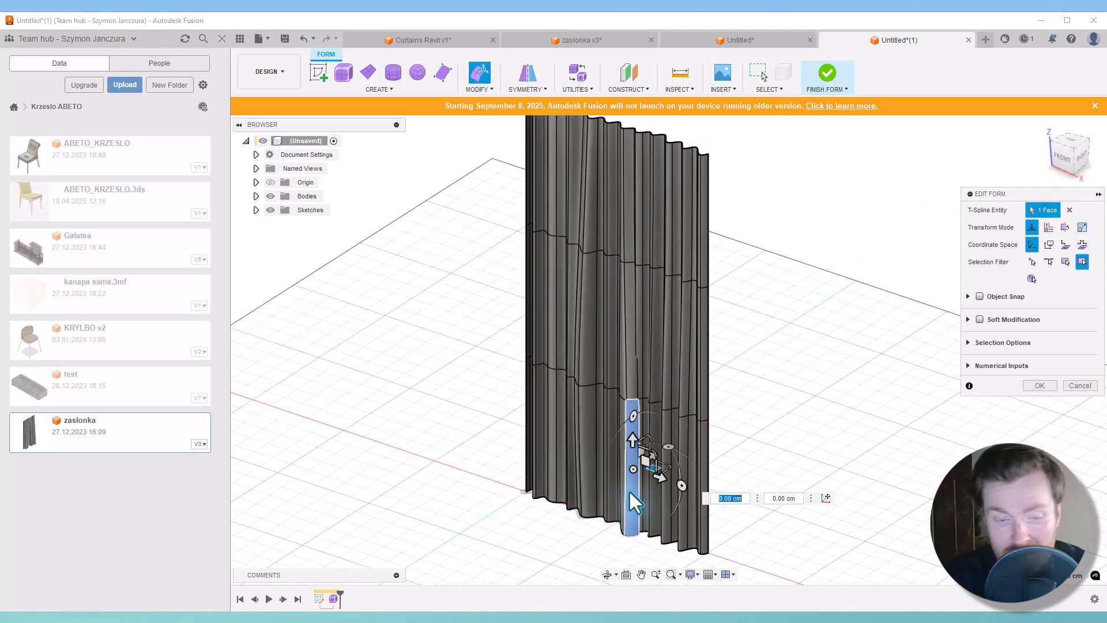
key(ctrl+z)
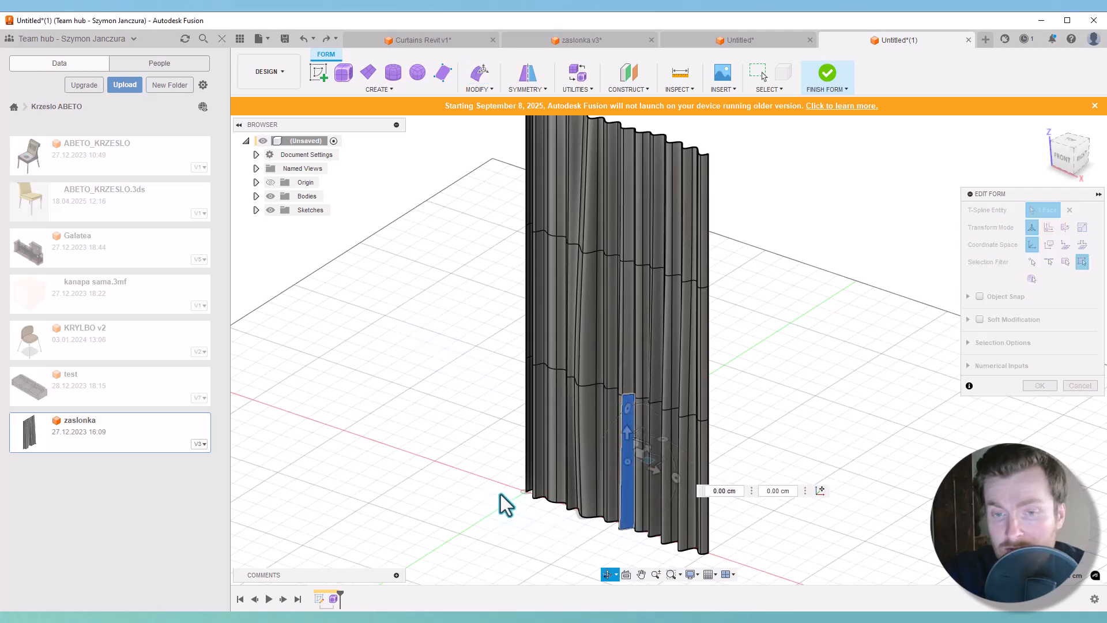
shift+middle_drag(499, 502, 472, 511)
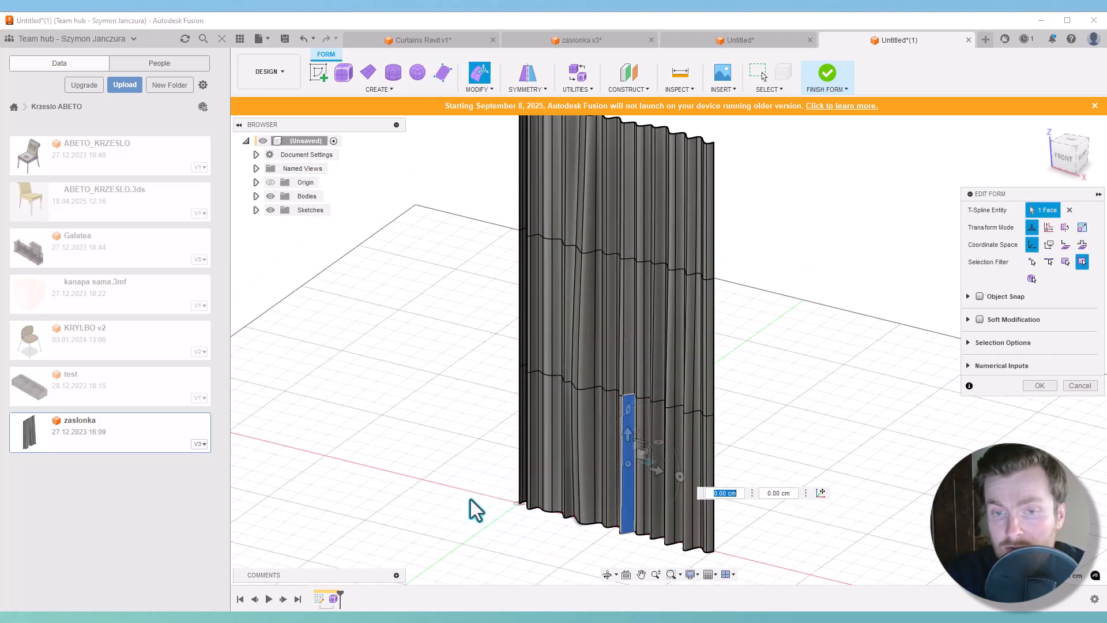
click(826, 73)
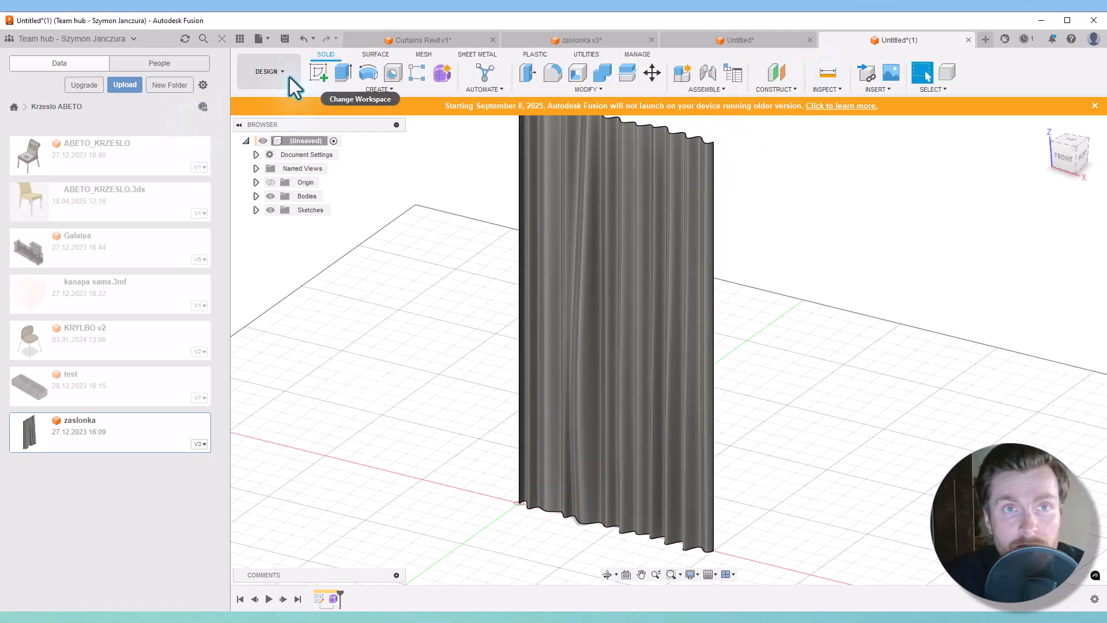
Export the curtain as a SAT file named Curtains_Fusion 360 into the 16_Curtains in Revit folder
click(262, 39)
click(296, 183)
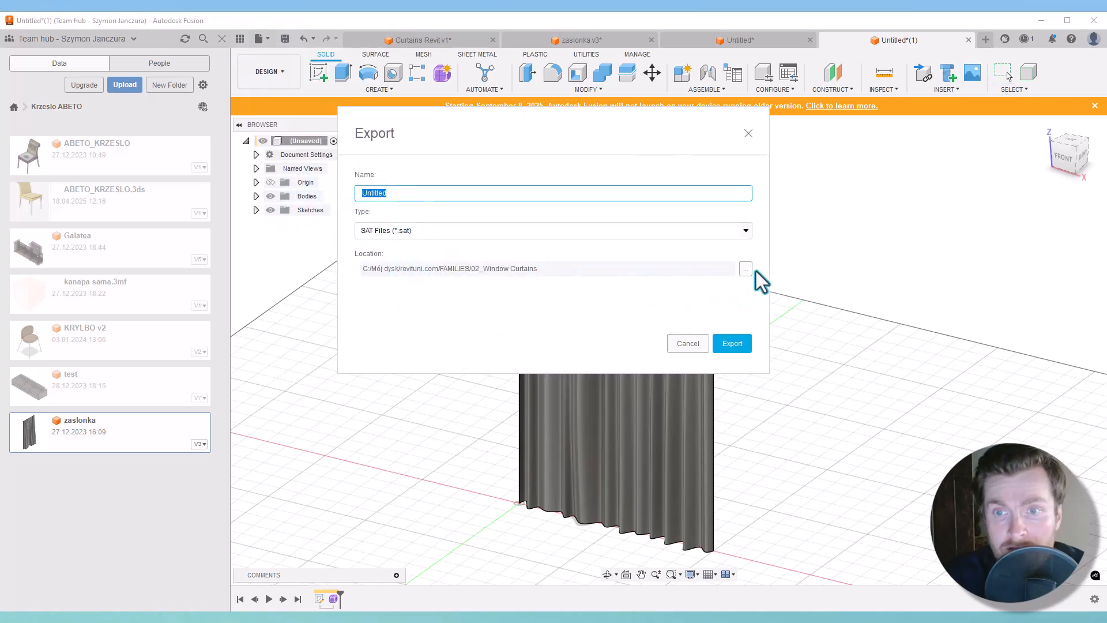
click(745, 269)
text(Cu)
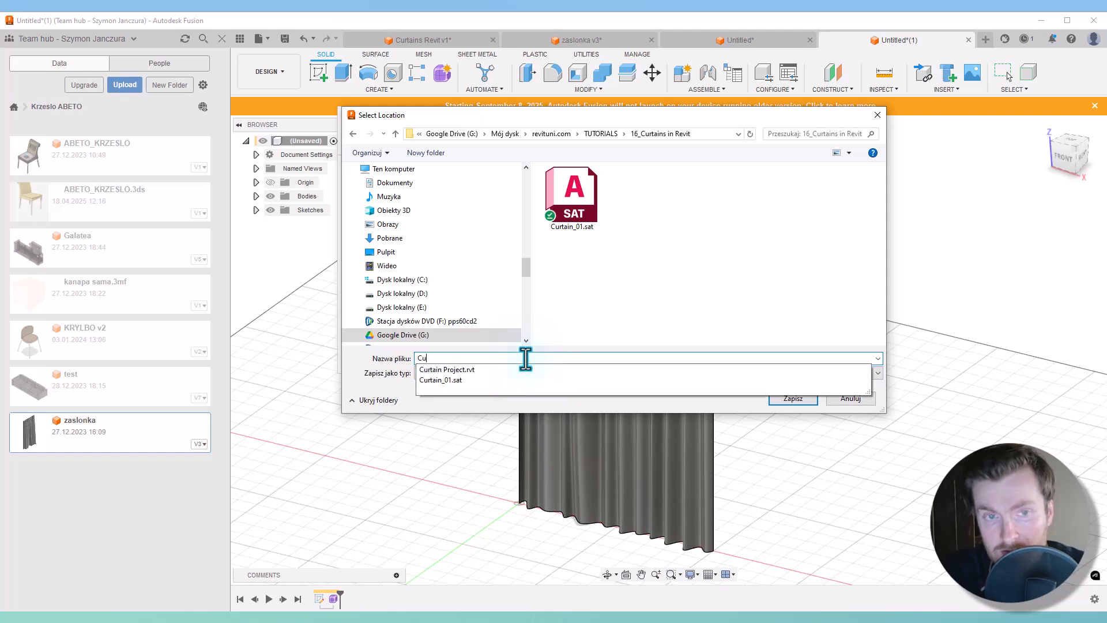
text(rtain)
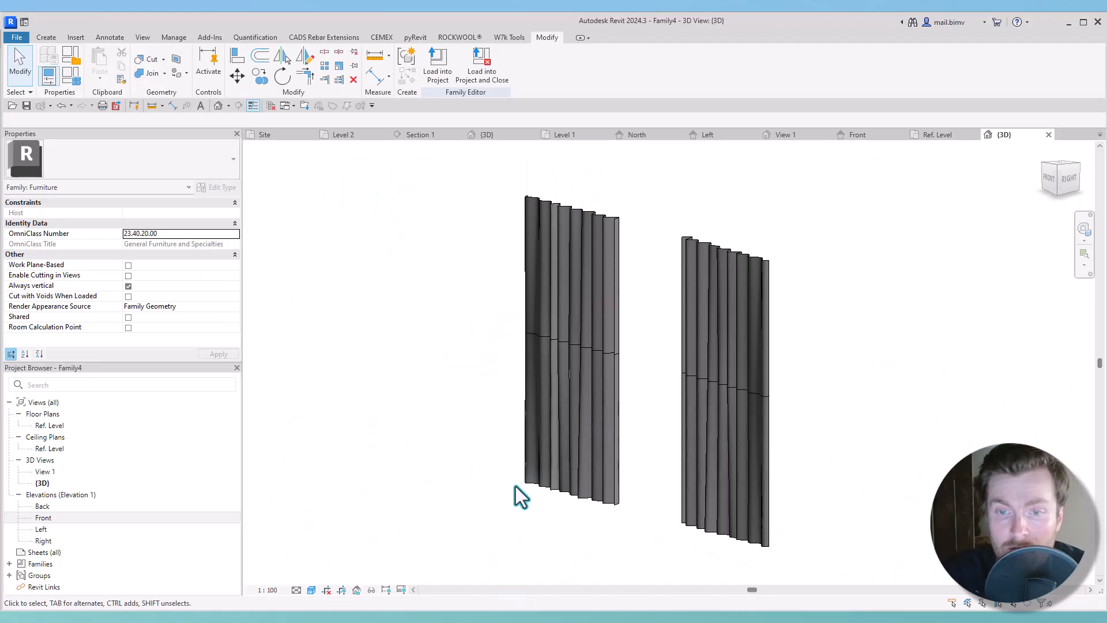
Switch to the Revit furniture family and delete both existing curtains from the 3D view
click(569, 471)
key(Delete)
click(731, 497)
key(Delete)
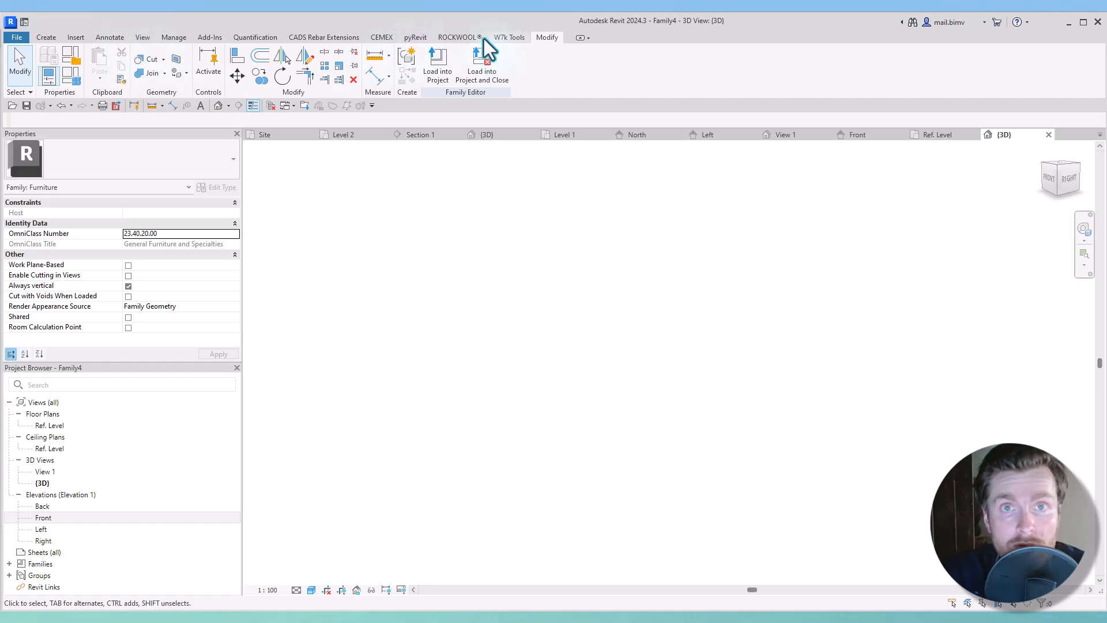
Import Curtains_Fusion 360.sat into the family as a free form element using the external SAT import tool
click(208, 38)
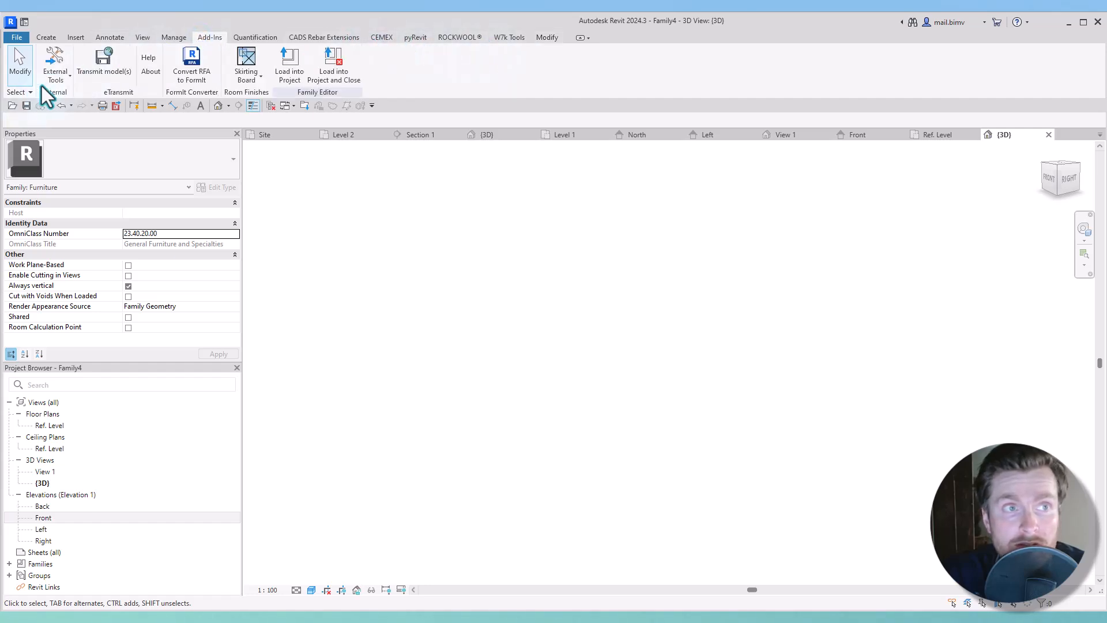
click(66, 94)
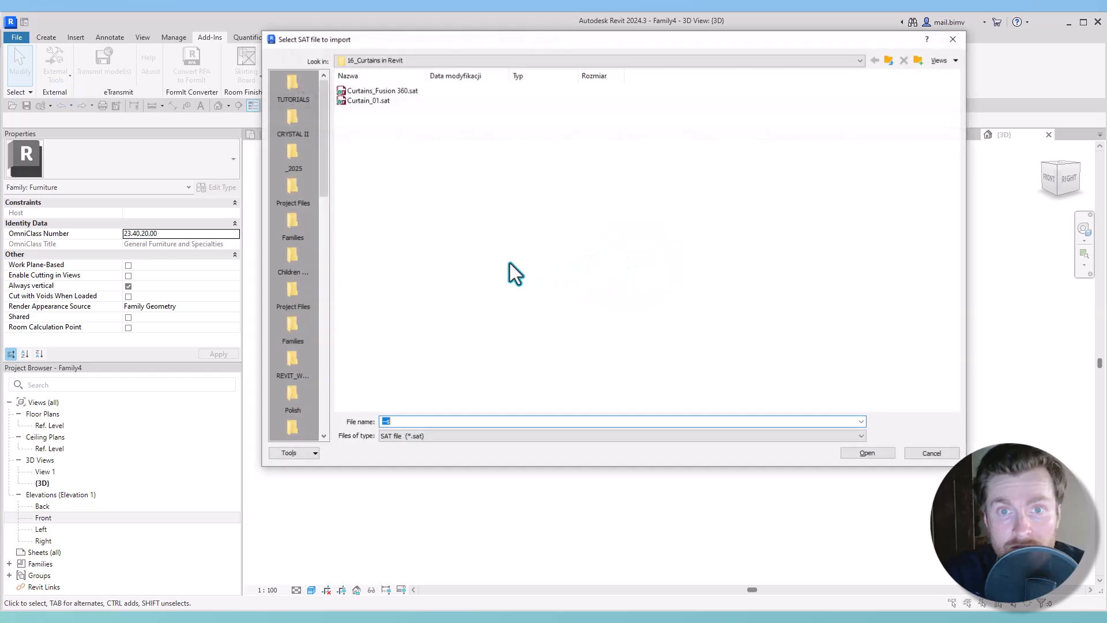
double_click(403, 95)
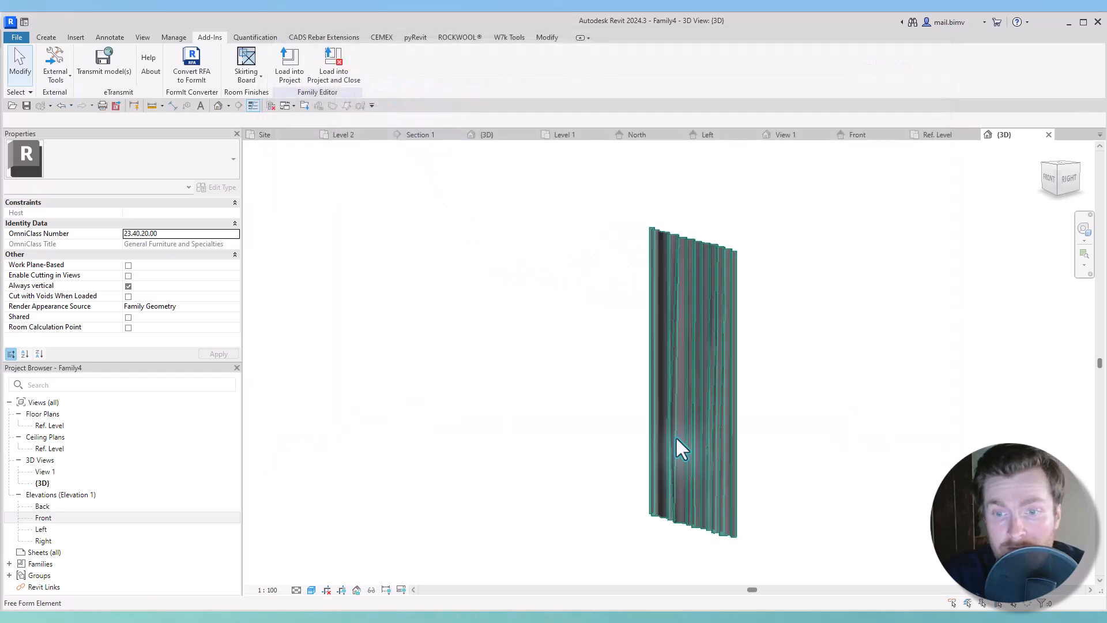
Select the imported curtain and open the parameter association for its Material property
click(674, 508)
click(230, 247)
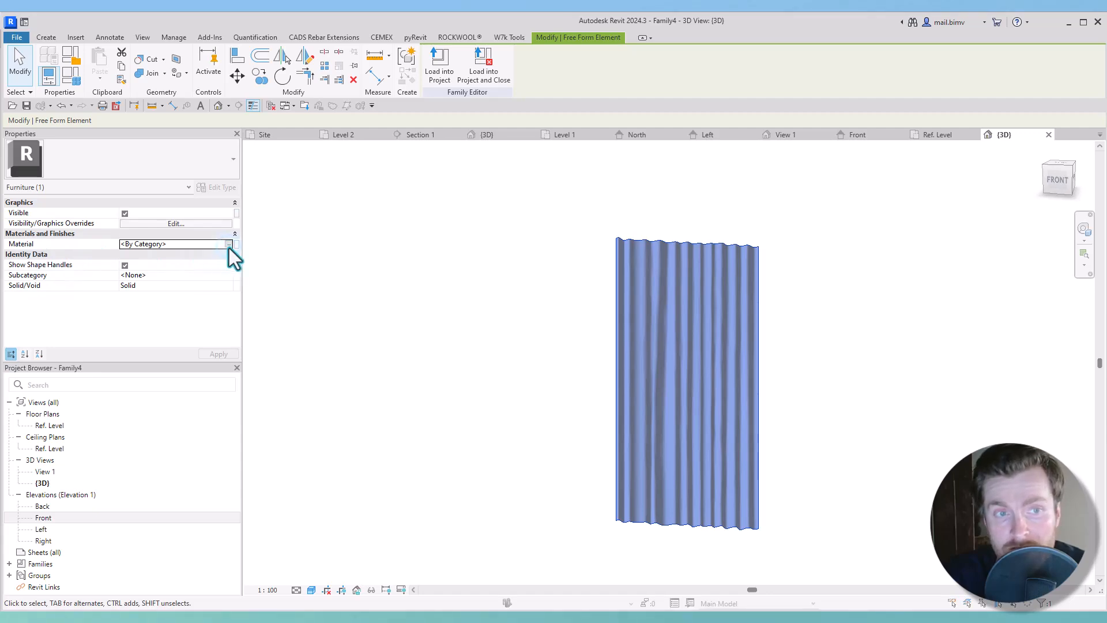
click(236, 243)
In Curtain Project's Section 1, select the zaslonka_test.0002 curtains at the window and open their family to inspect it in 3D
scroll(119, 267, down, 3)
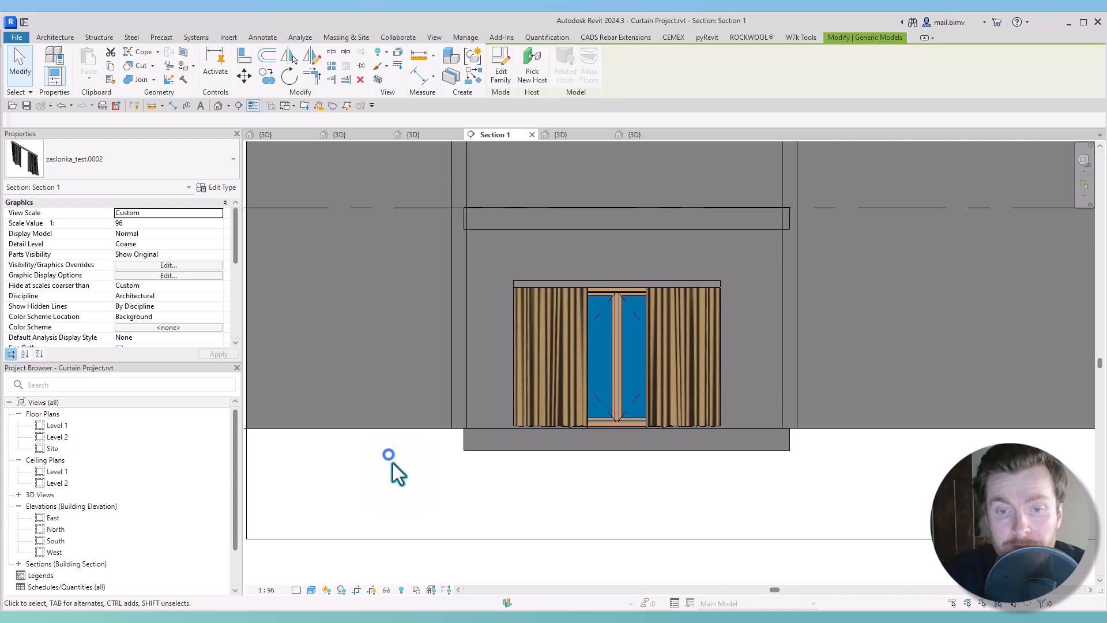
middle_drag(392, 463, 418, 487)
click(544, 396)
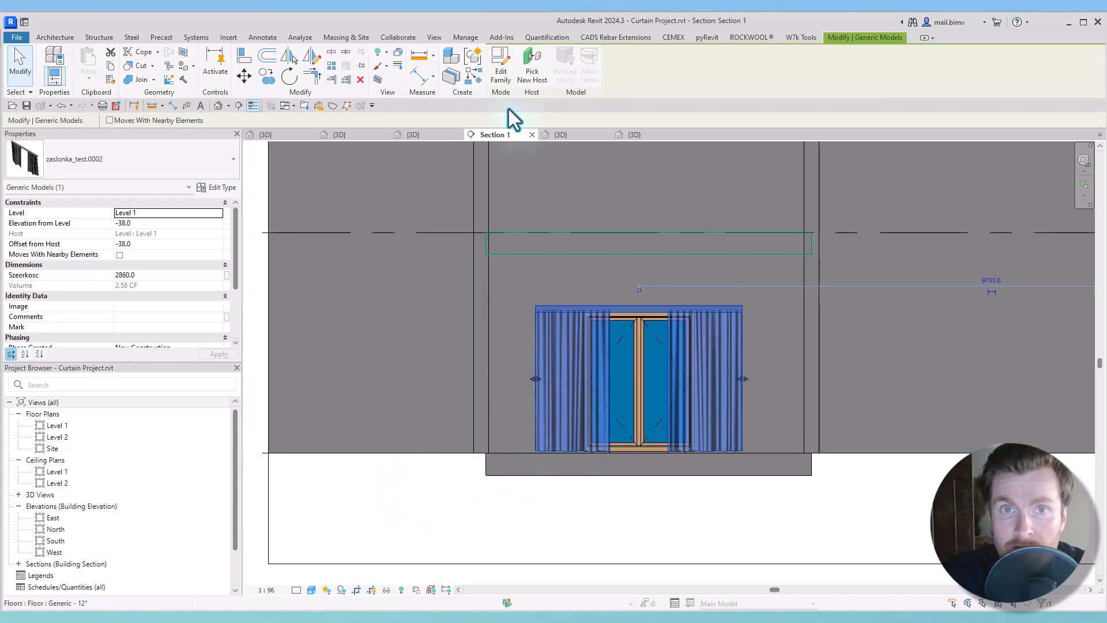
click(503, 64)
shift+middle_drag(611, 473, 749, 501)
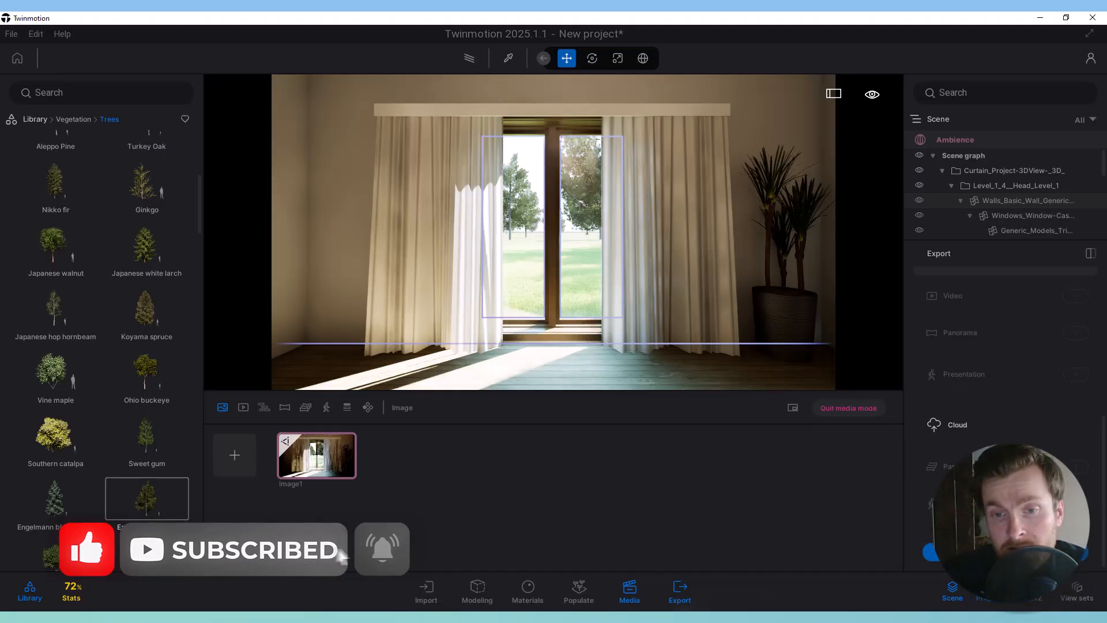